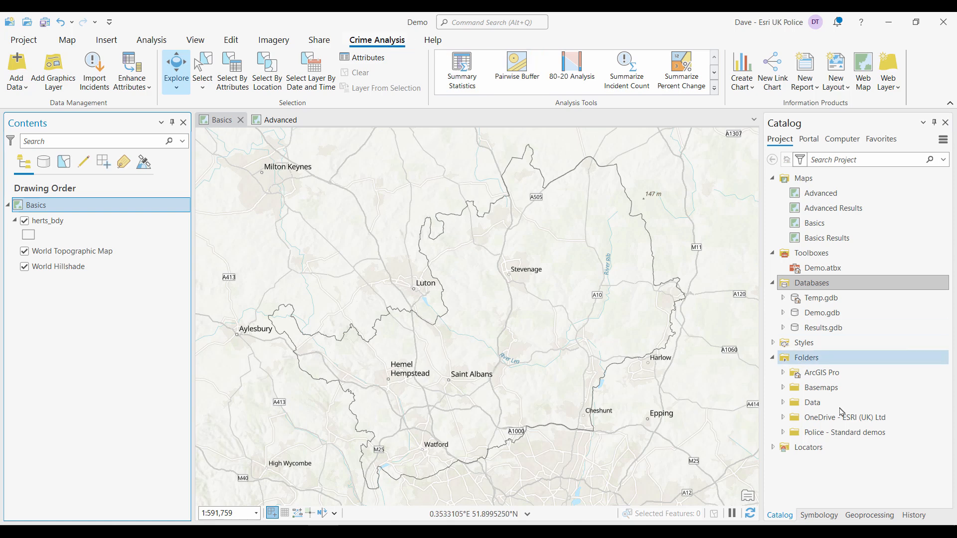
left_click(869, 518)
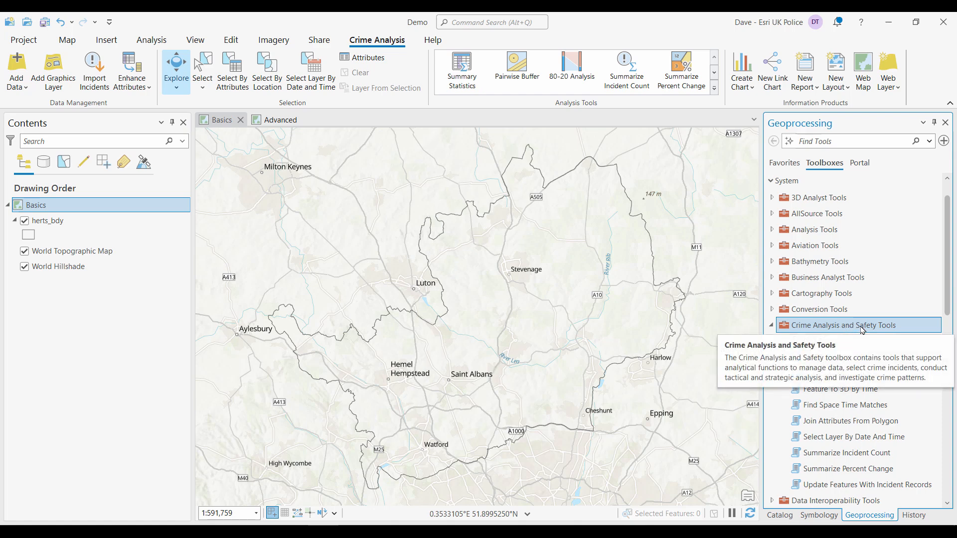
left_click(783, 518)
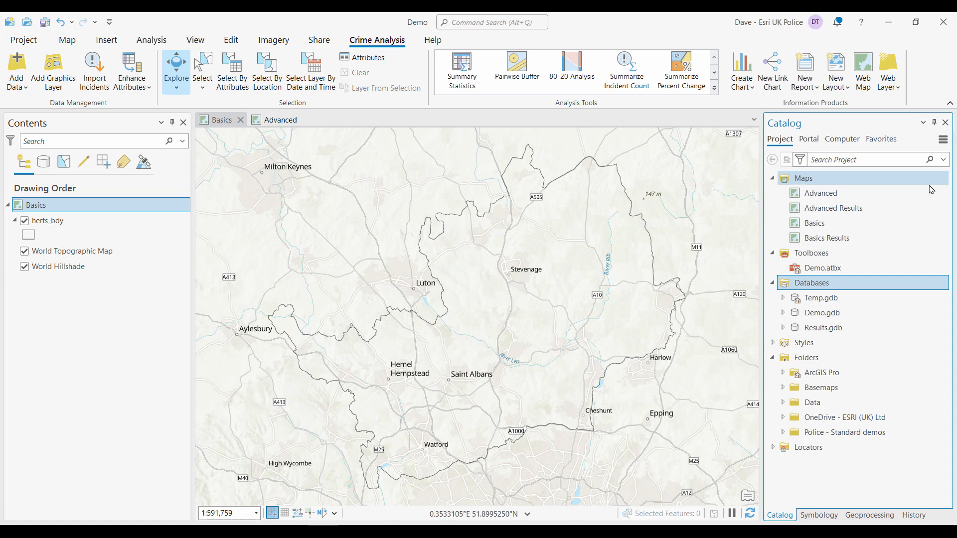
left_click(902, 195)
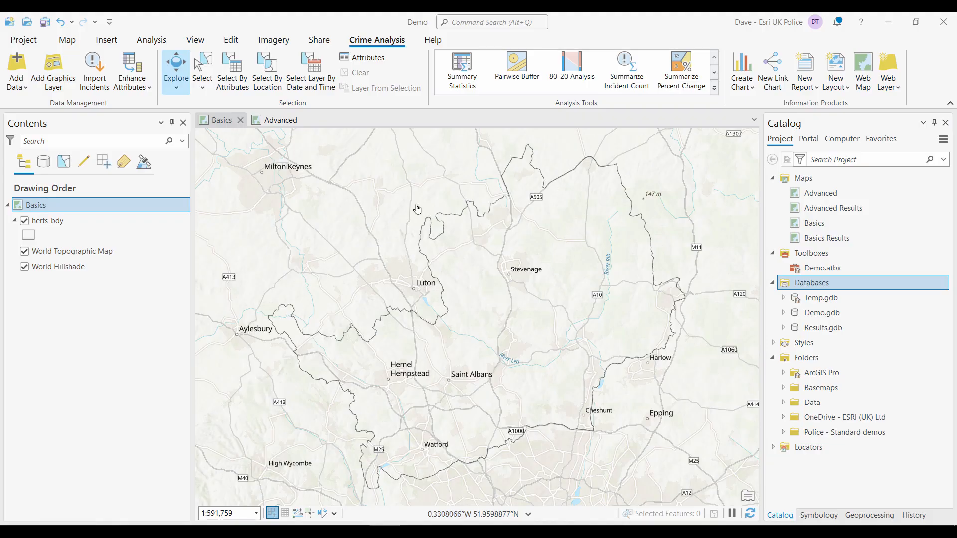
- Start XY Table To Point and set its input table to herts_crime.csv from the Data folder
left_click(73, 44)
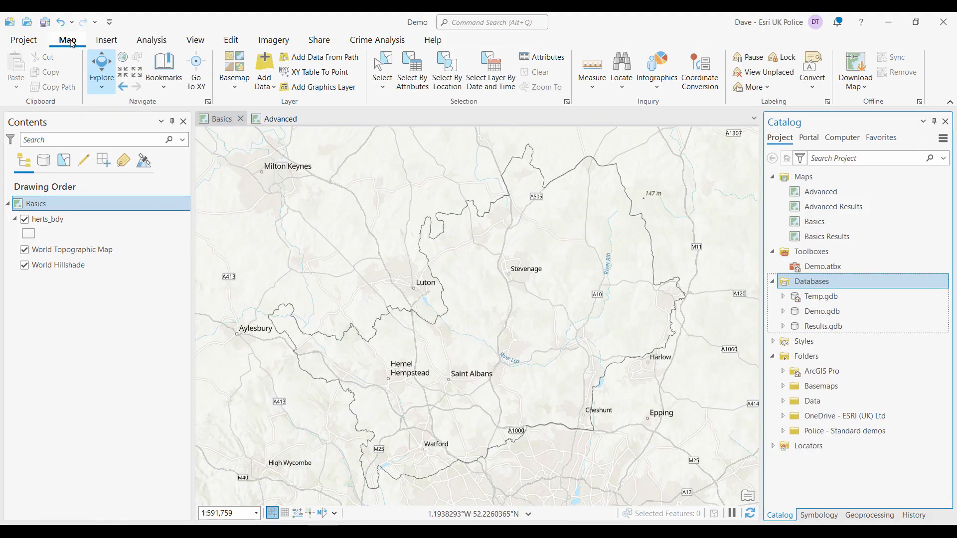
left_click(329, 73)
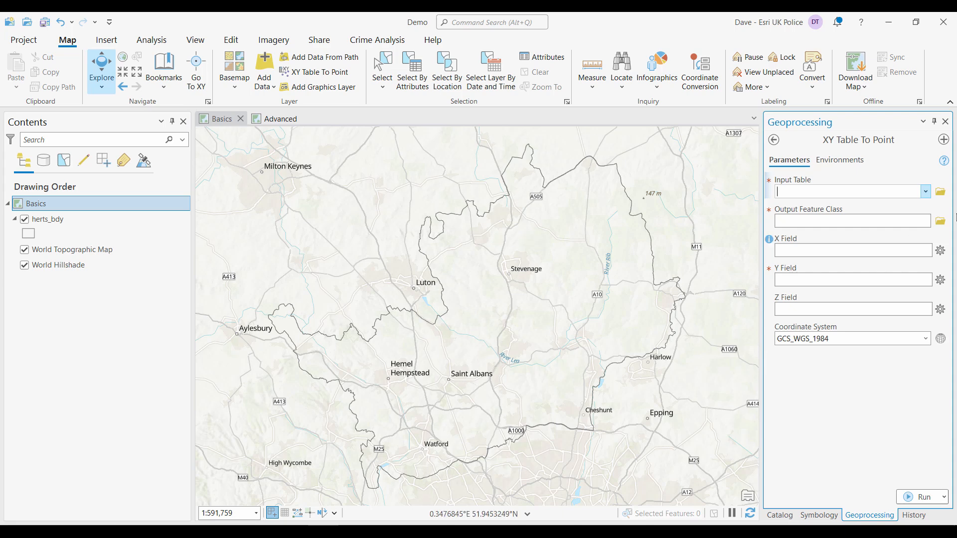
left_click(941, 194)
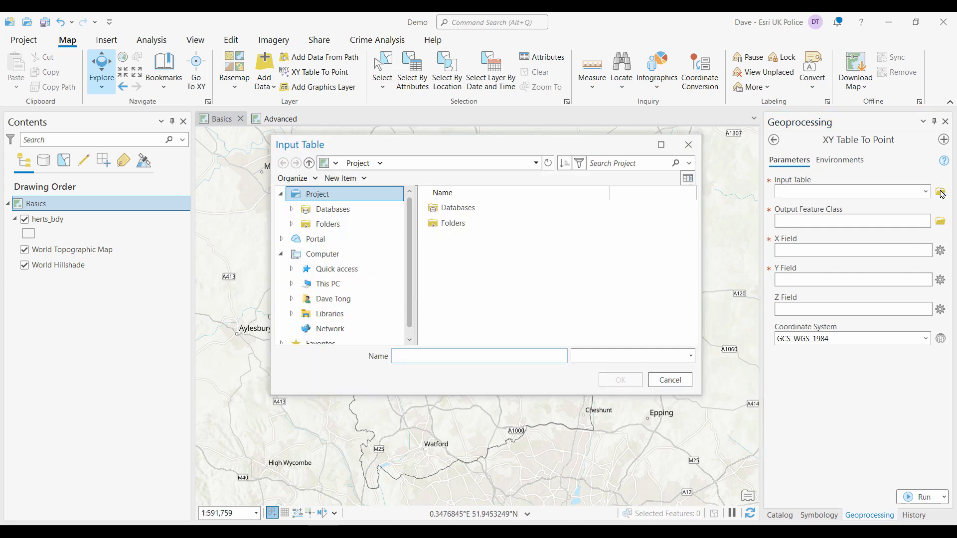
left_click(471, 208)
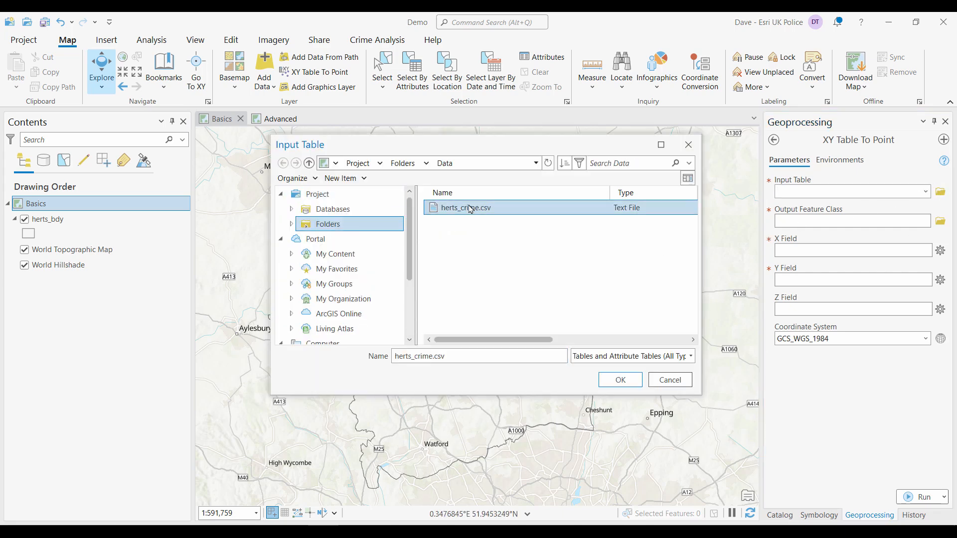
left_click(620, 380)
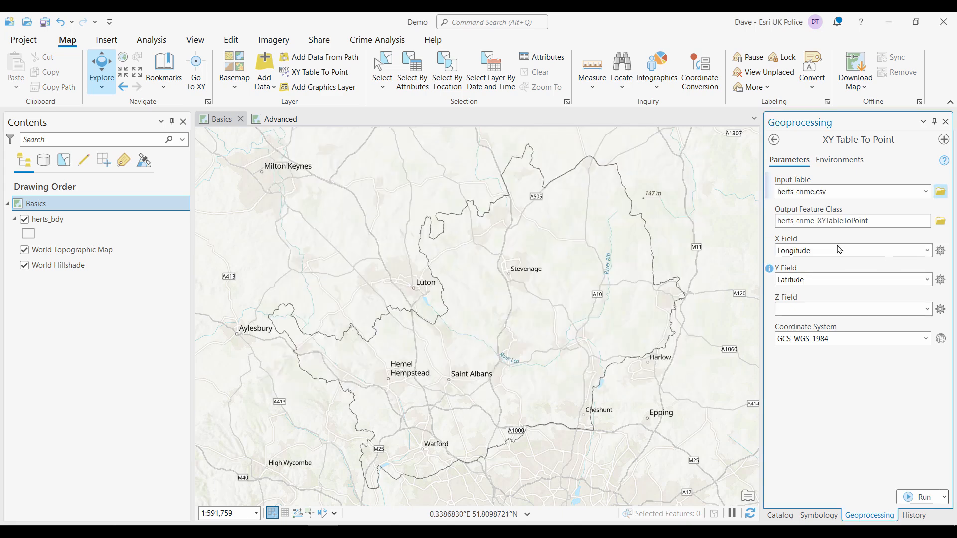
- Set the output feature class name to crime
left_click(830, 222)
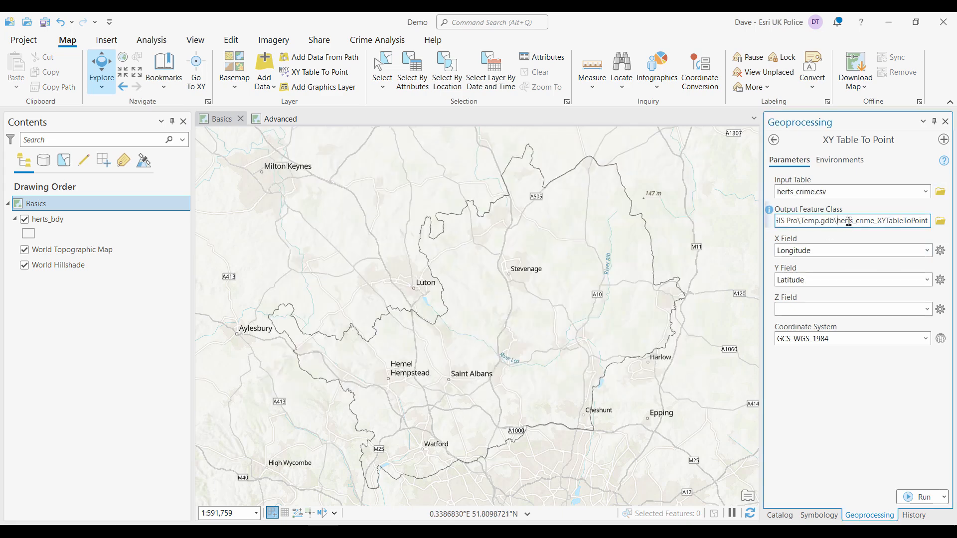
left_click_drag(839, 221, 945, 229)
type("crime")
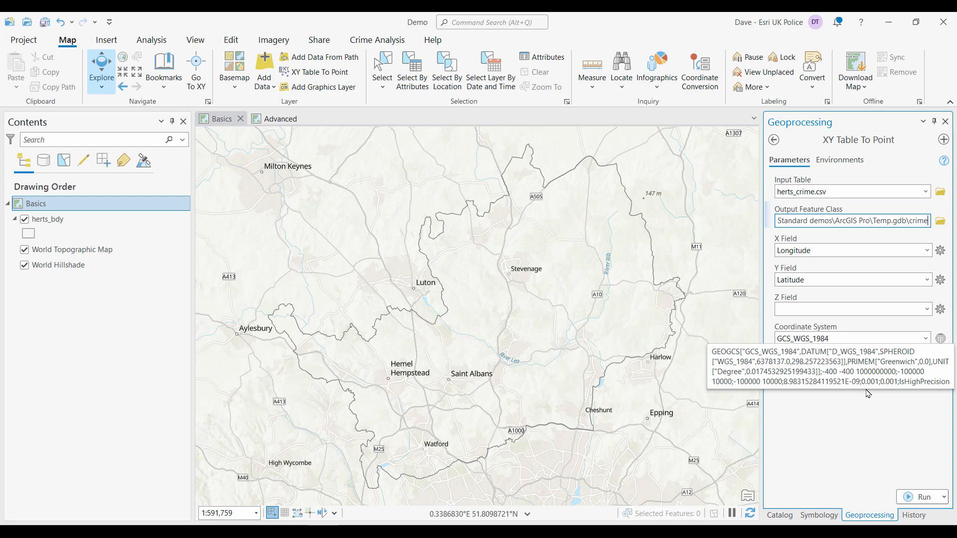
- Review the coordinate system choices without changing them, then run XY Table To Point
left_click(940, 339)
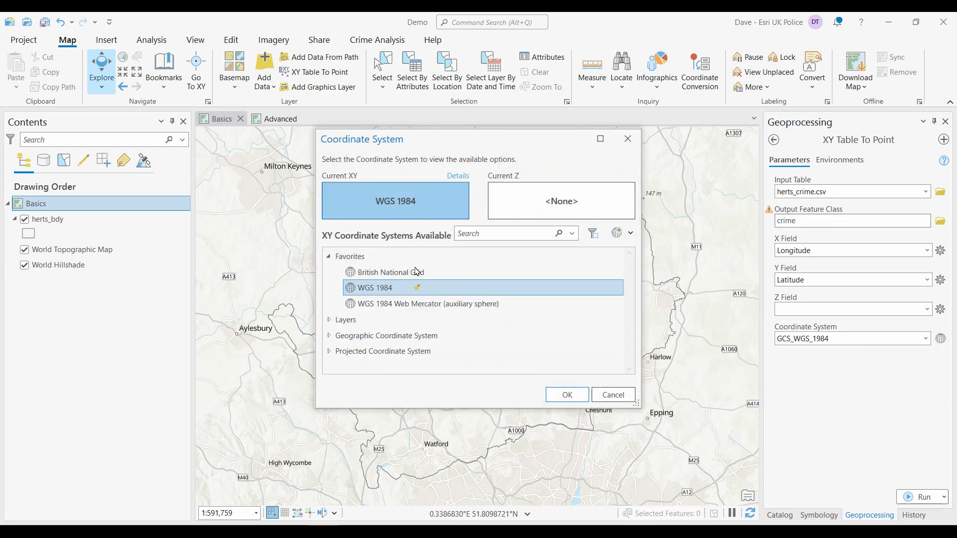
left_click(611, 393)
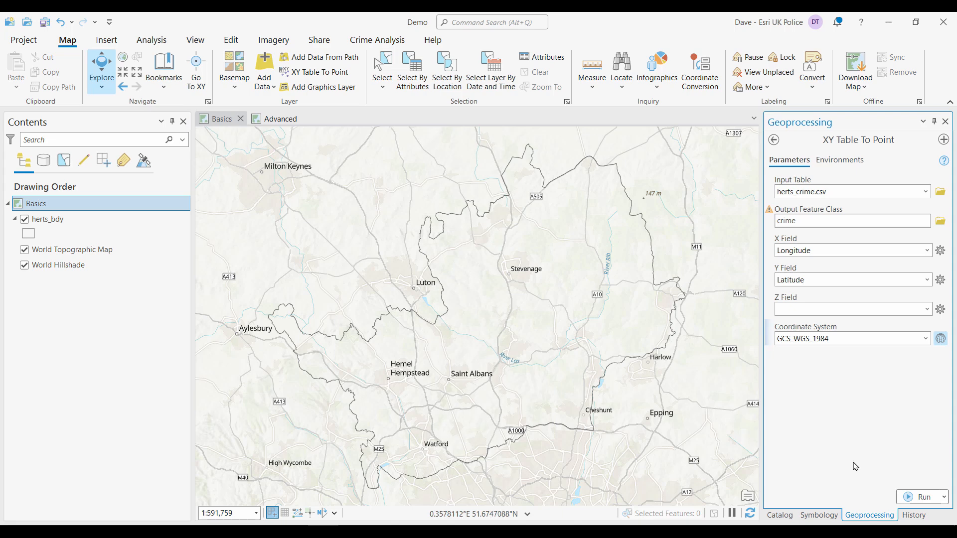
left_click(917, 497)
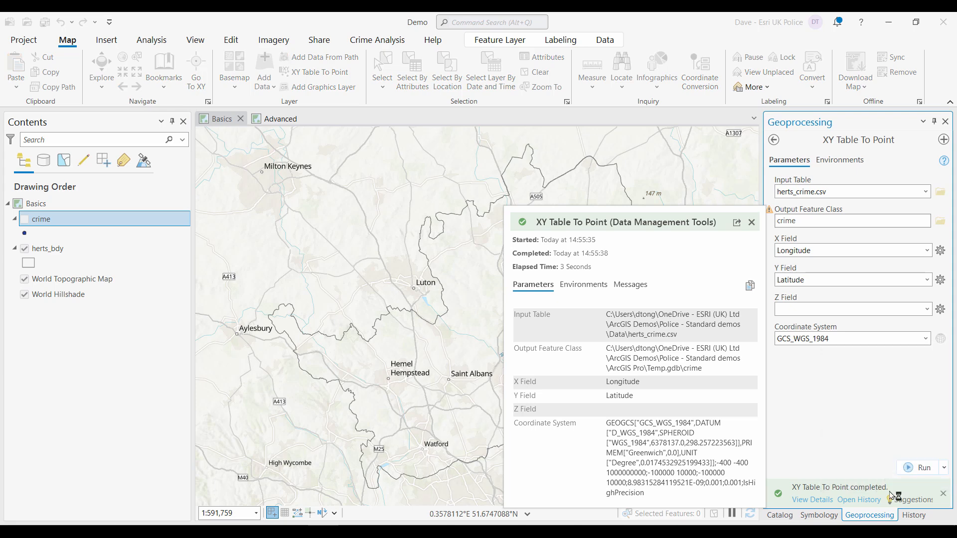
- Turn on the crime layer and inspect one crime point's pop-up before closing it
left_click(24, 219)
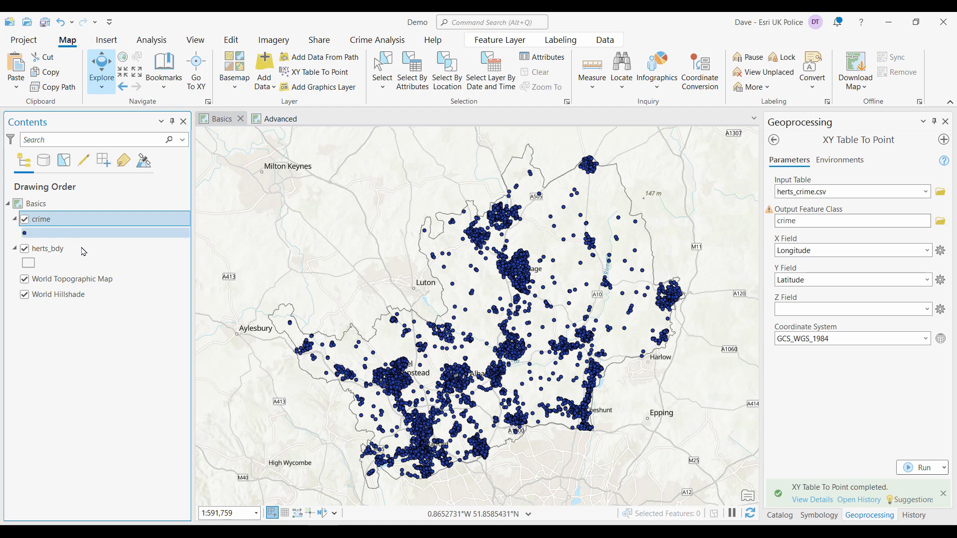
left_click(454, 307)
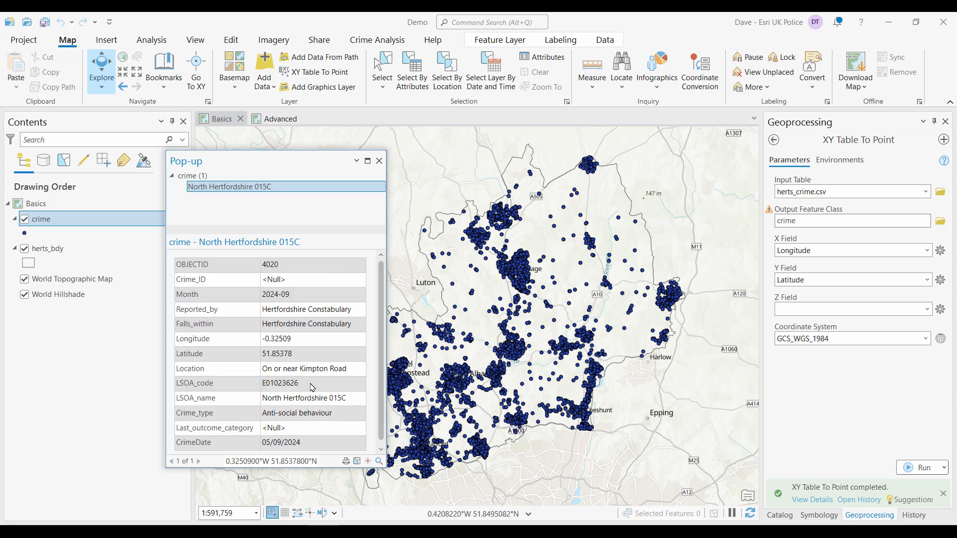
left_click(379, 161)
- Open the crime layer's attribute table to review its fields, then close it
right_click(66, 219)
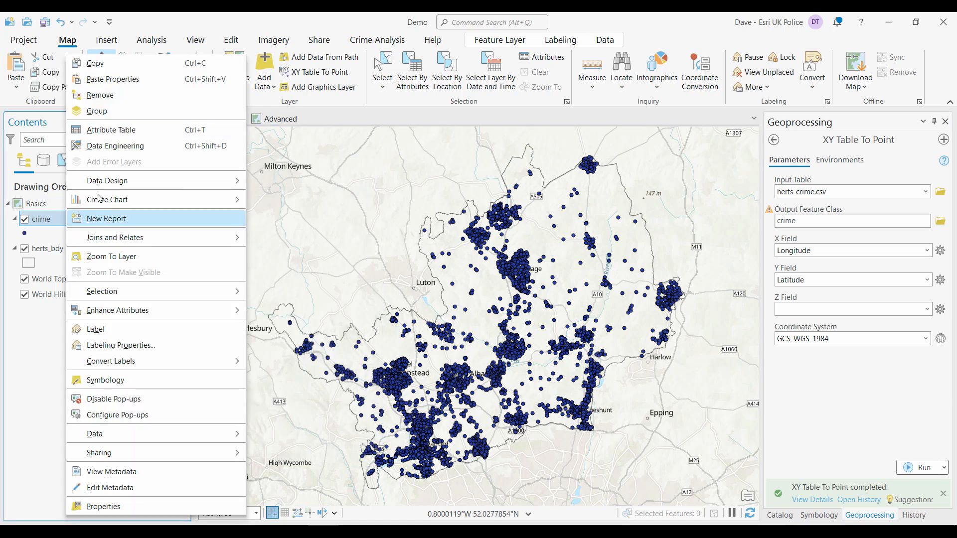
left_click(120, 134)
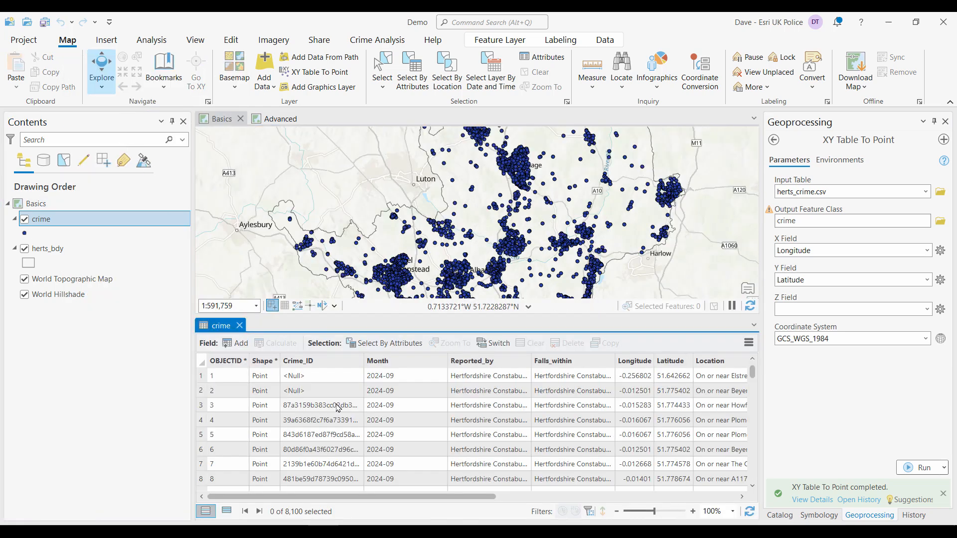
mouse_move(418, 497)
left_mouse_down()
mouse_move(589, 504)
mouse_move(419, 499)
left_mouse_up()
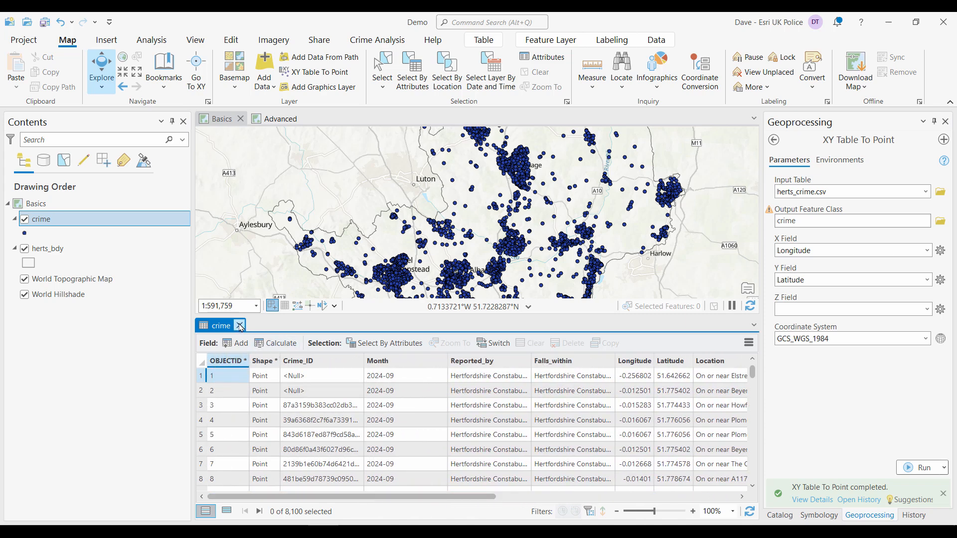
left_click(239, 326)
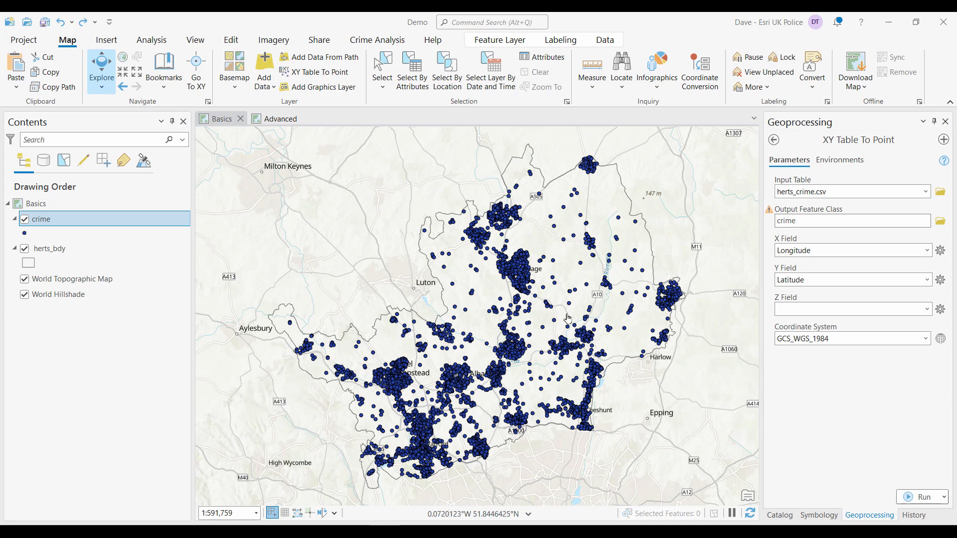
- Open the crime layer's symbology and browse the point symbol gallery and properties without changing them
left_click(821, 516)
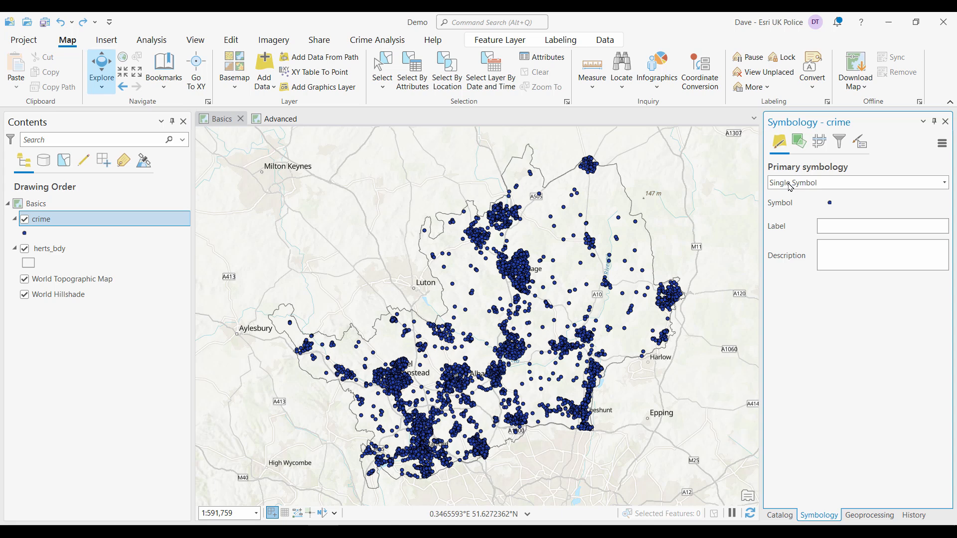
left_click(830, 203)
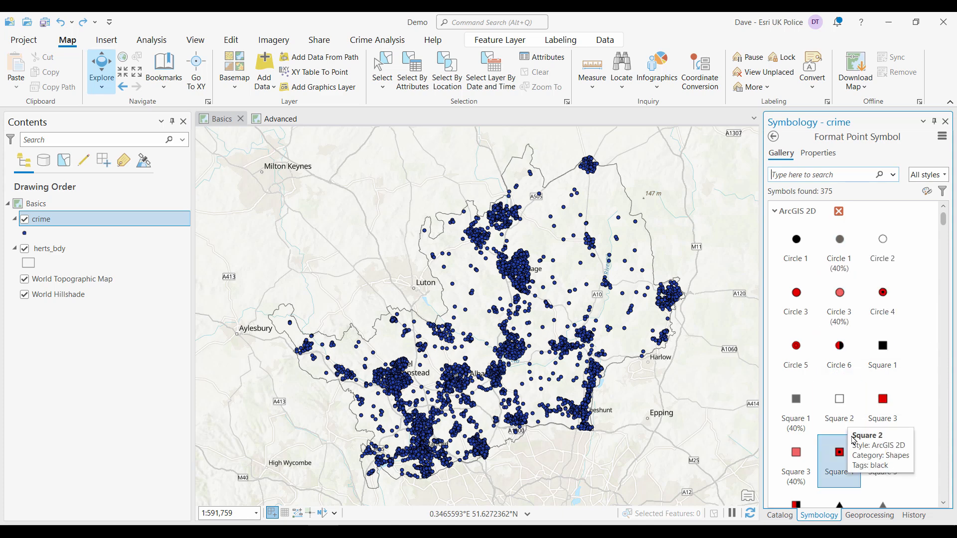
left_click(817, 153)
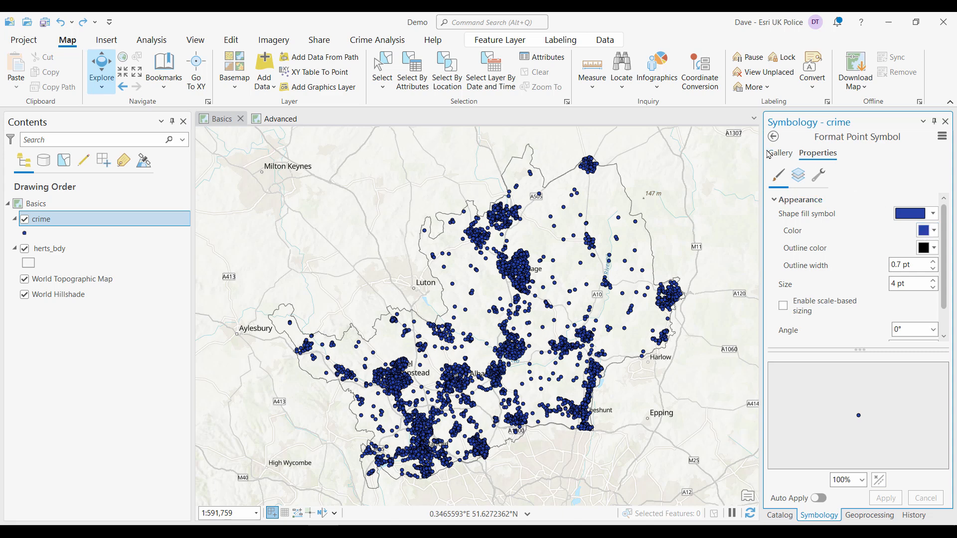
left_click(773, 136)
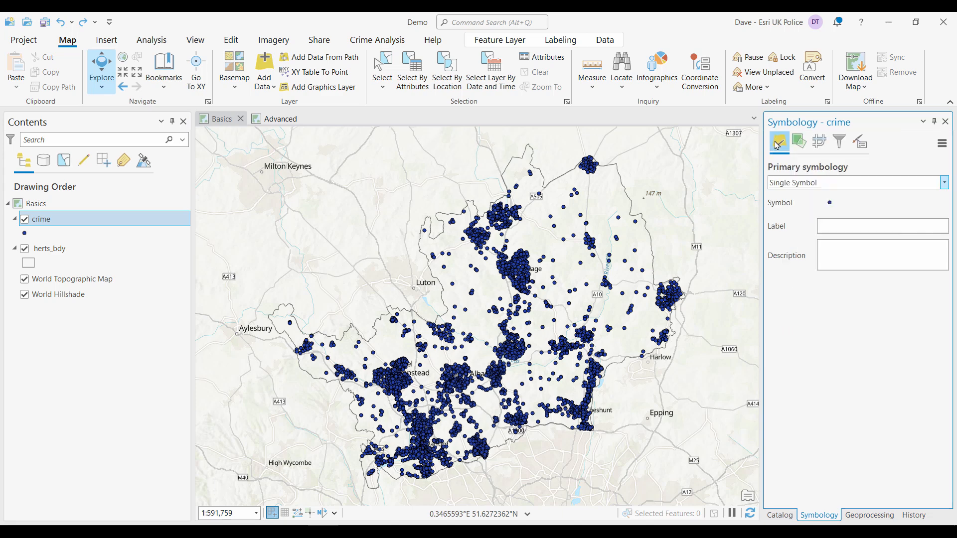
- Change the crime layer's primary symbology to Heat Map
left_click(792, 184)
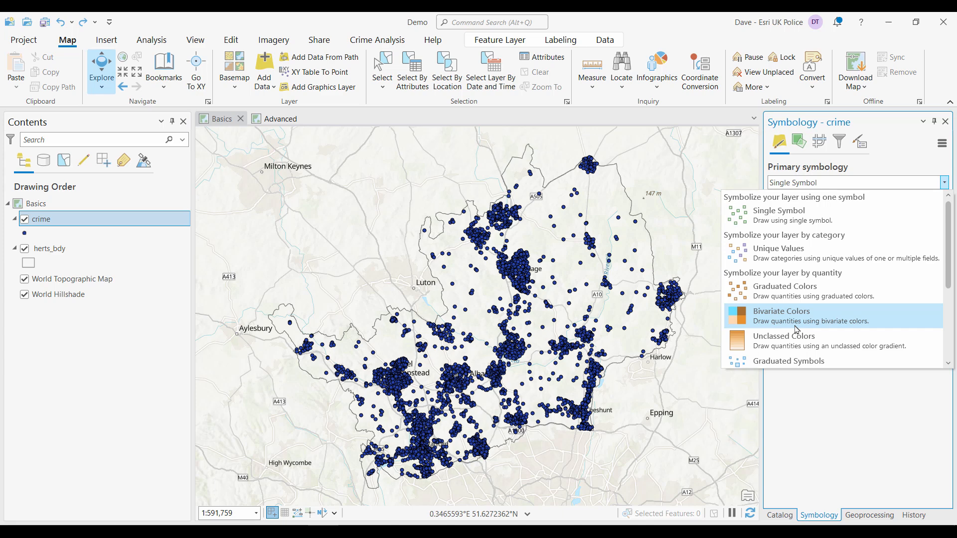
scroll(797, 330, "down", 3)
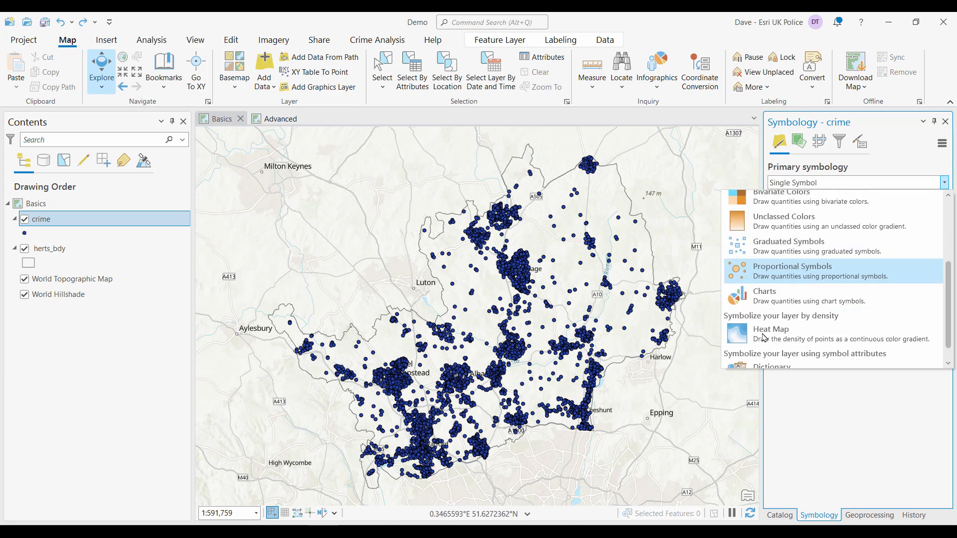
left_click(745, 336)
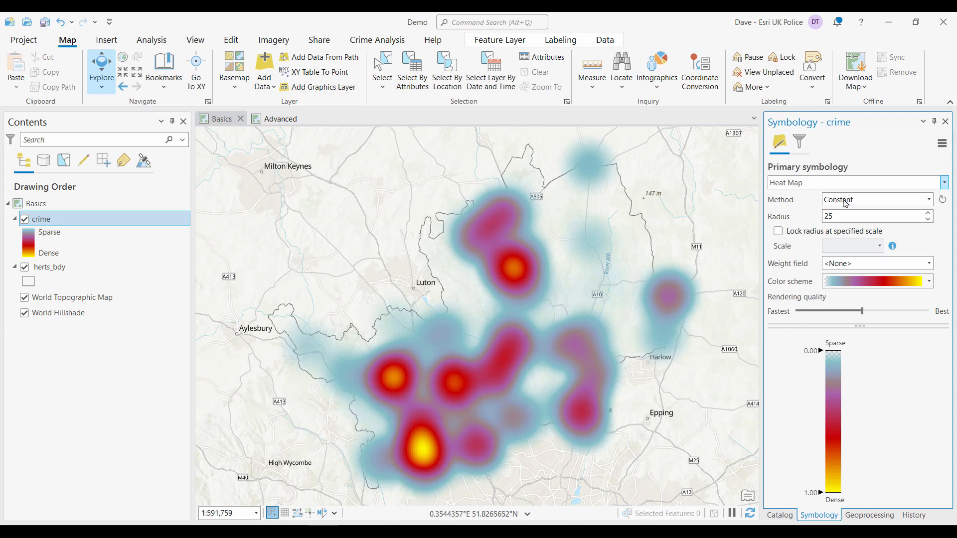
- Set the heat map radius to 15 and the method to Dynamic
left_click(837, 216)
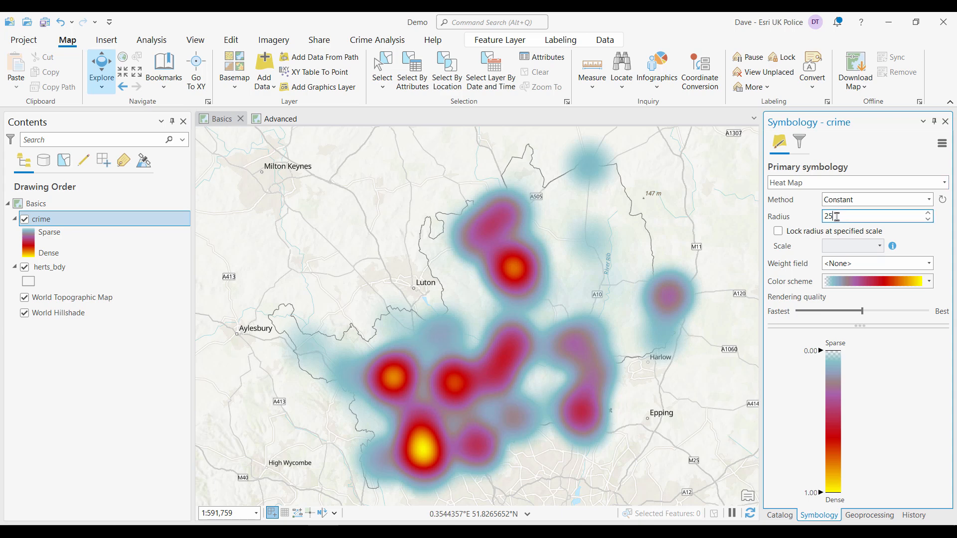
left_click_drag(837, 216, 809, 219)
type("15")
key("Tab")
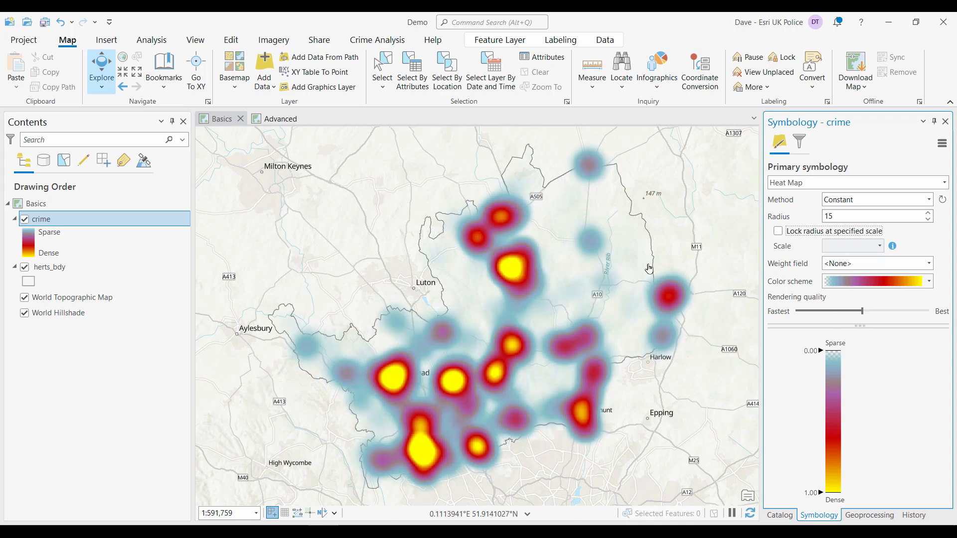
left_click(872, 202)
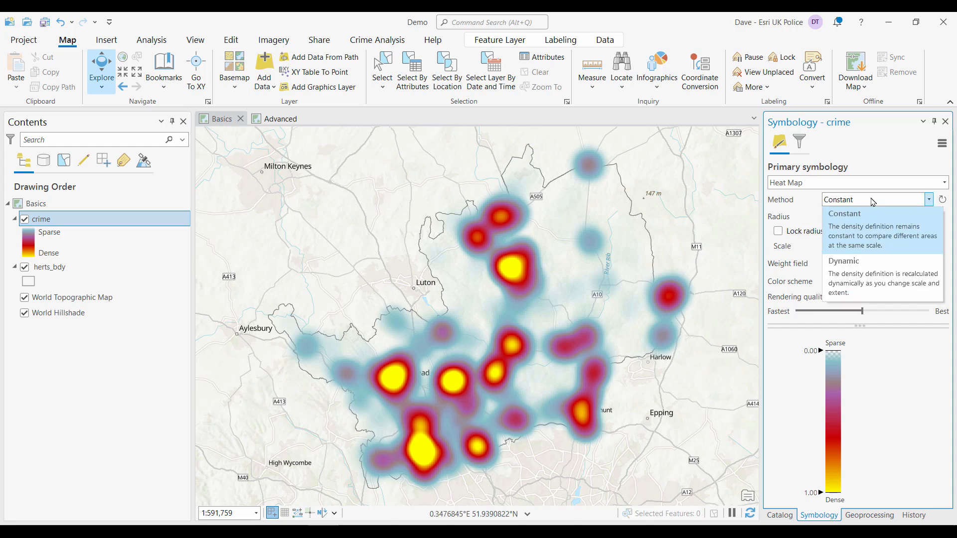
left_click(856, 261)
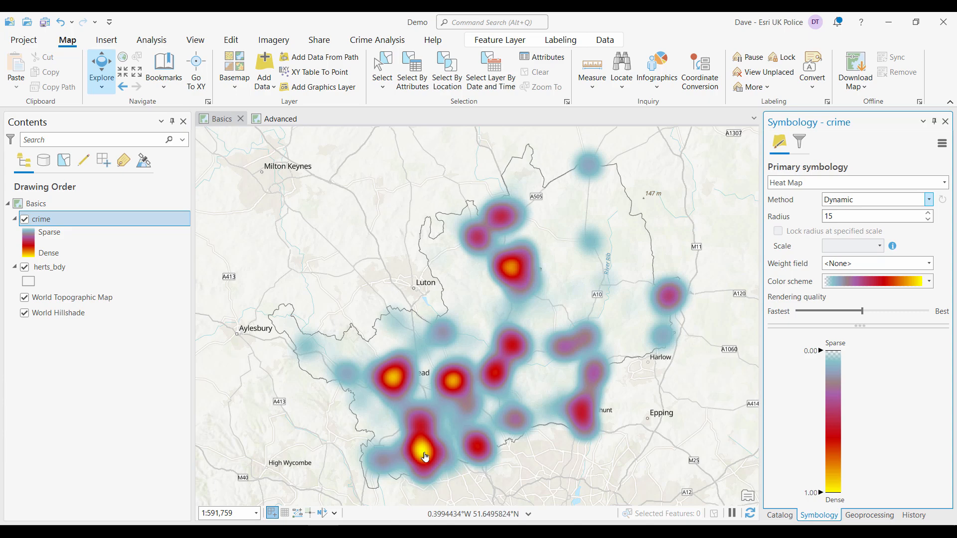
- Zoom into the southern hotspot to examine the dynamic heat map at closer scales, then return to full extent
scroll(425, 456, "up", 5)
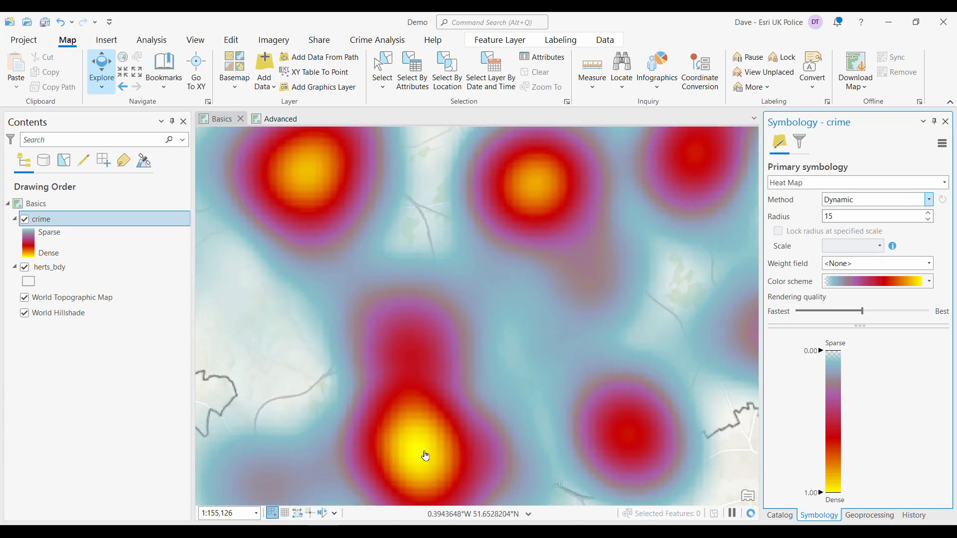
scroll(453, 359, "up", 3)
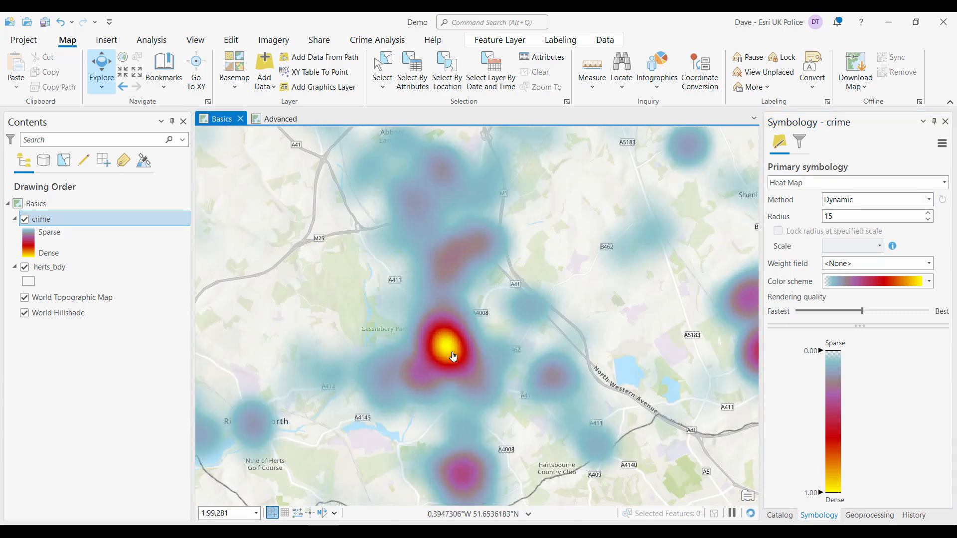
scroll(452, 354, "up", 2)
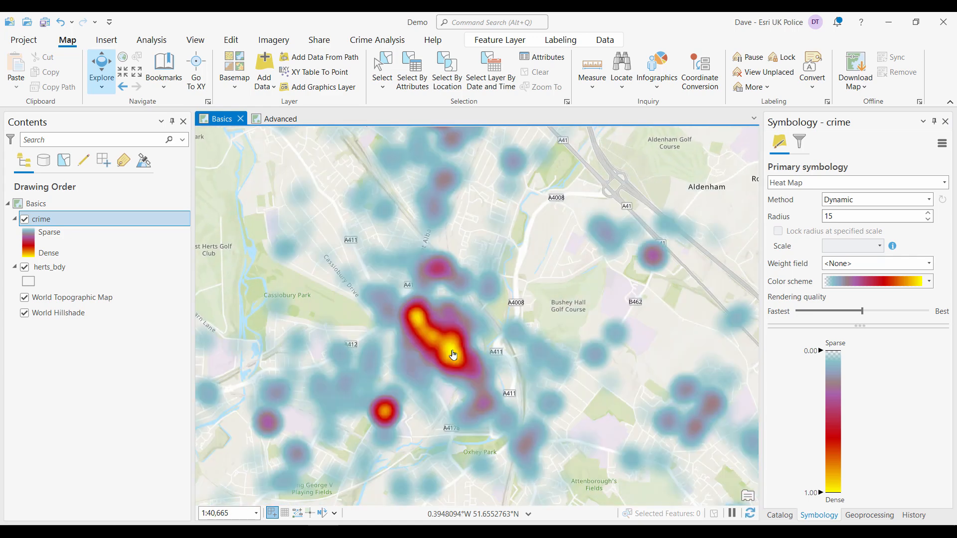
scroll(453, 354, "up", 2)
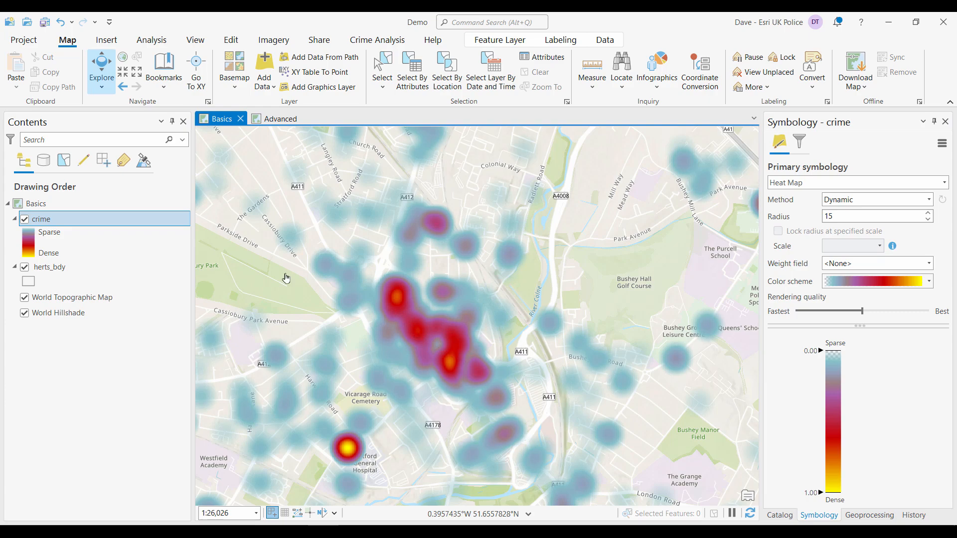
left_click(124, 59)
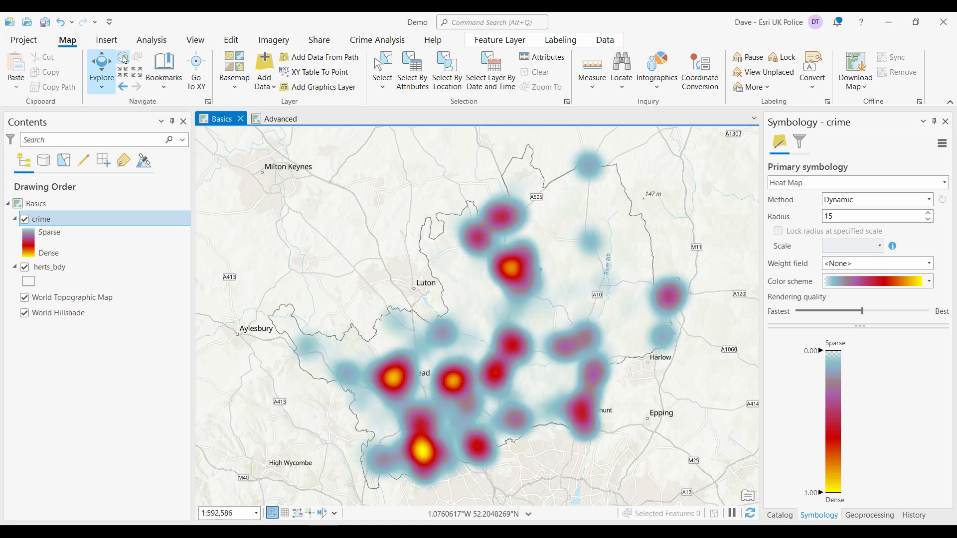
- Switch the crime layer's primary symbology to Single Symbol
left_click(816, 184)
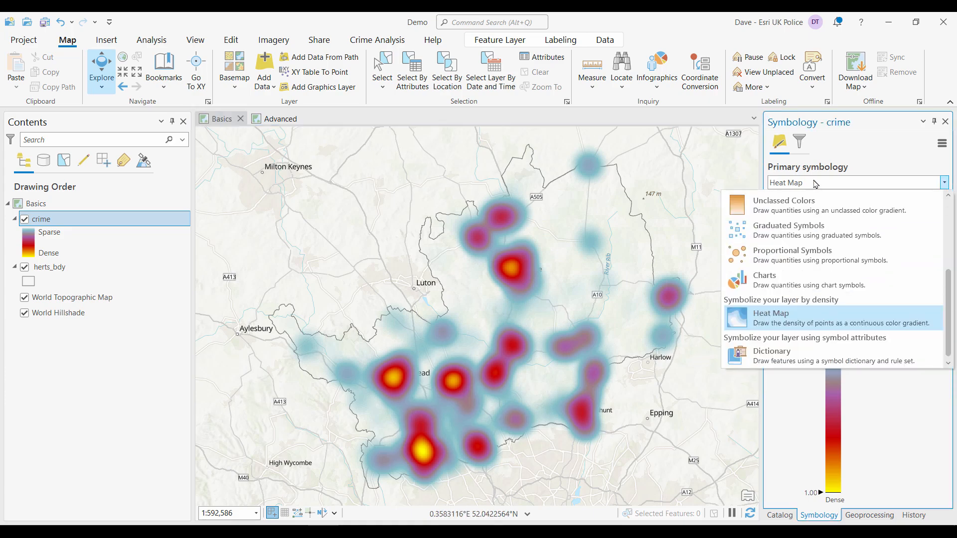
scroll(818, 229, "up", 5)
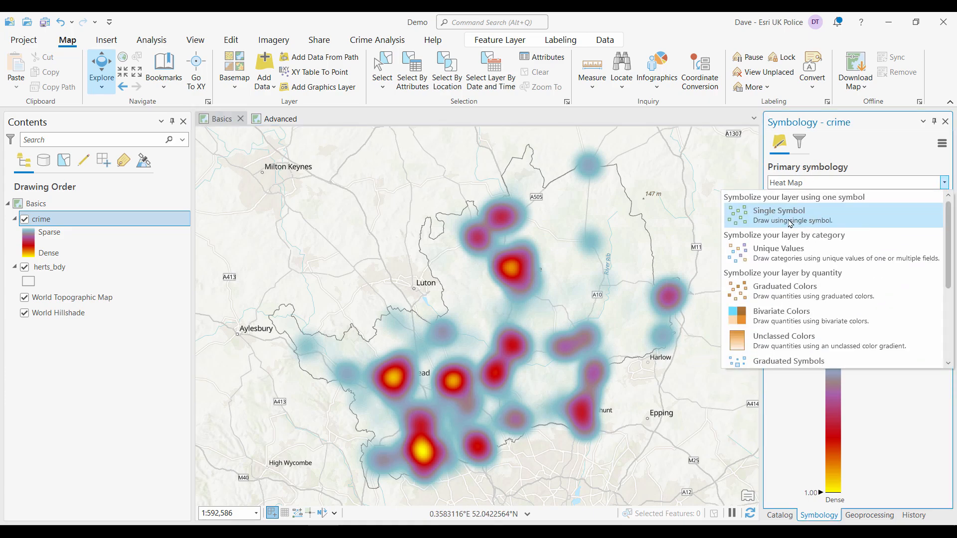
left_click(790, 223)
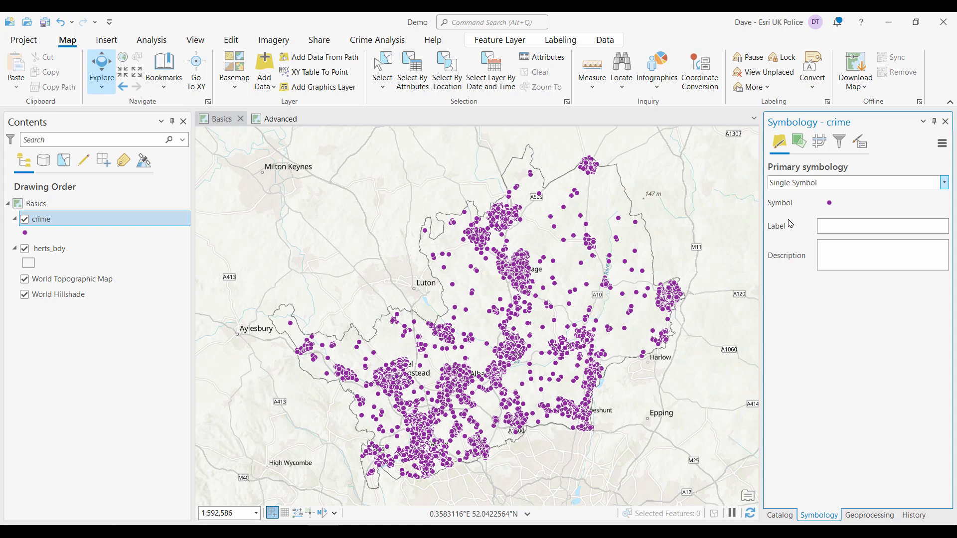
- Symbolize the crime layer with Unique Values based on the Crime_type field
left_click(802, 186)
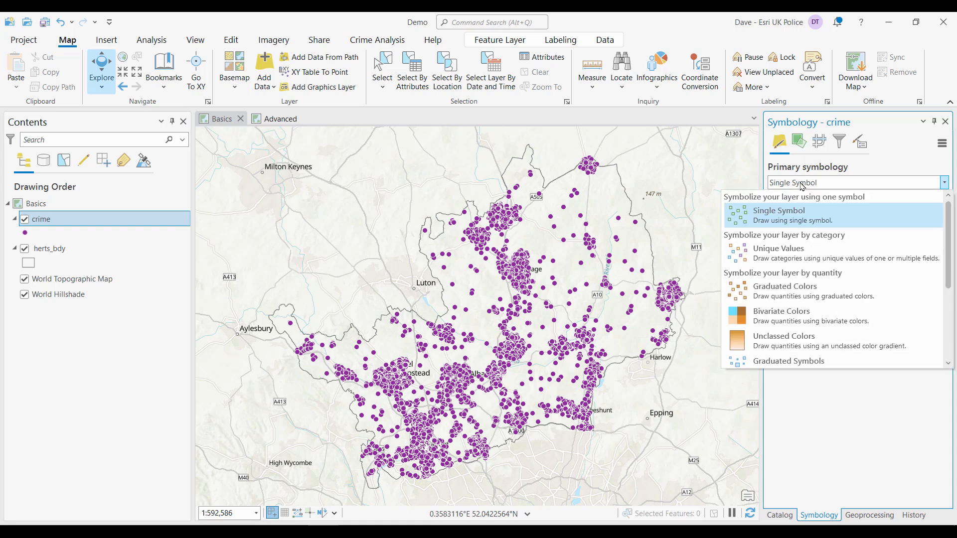
left_click(799, 257)
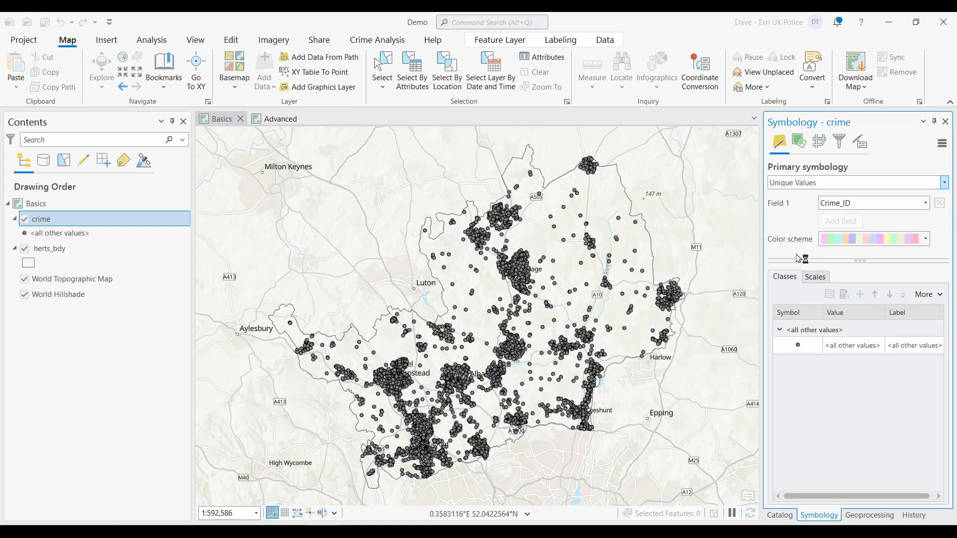
left_click(906, 205)
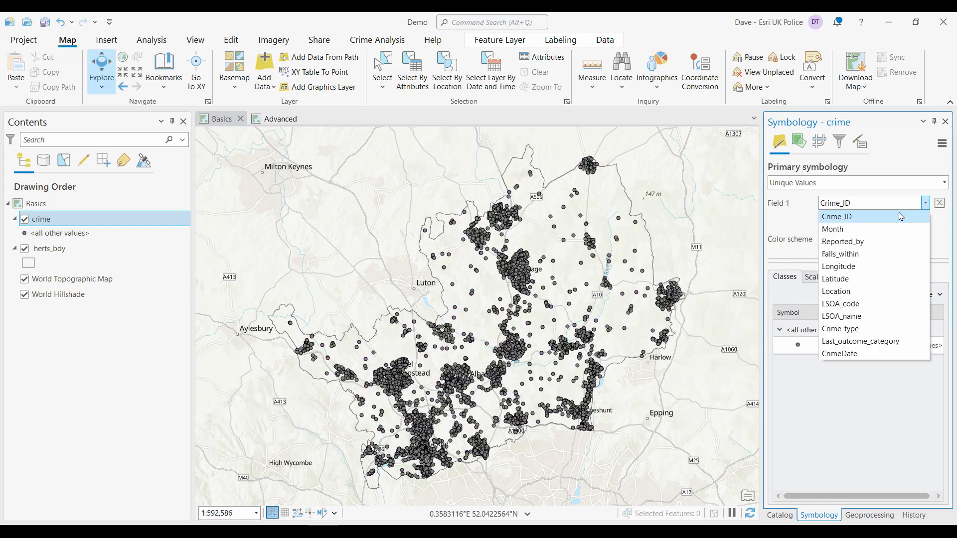
left_click(850, 329)
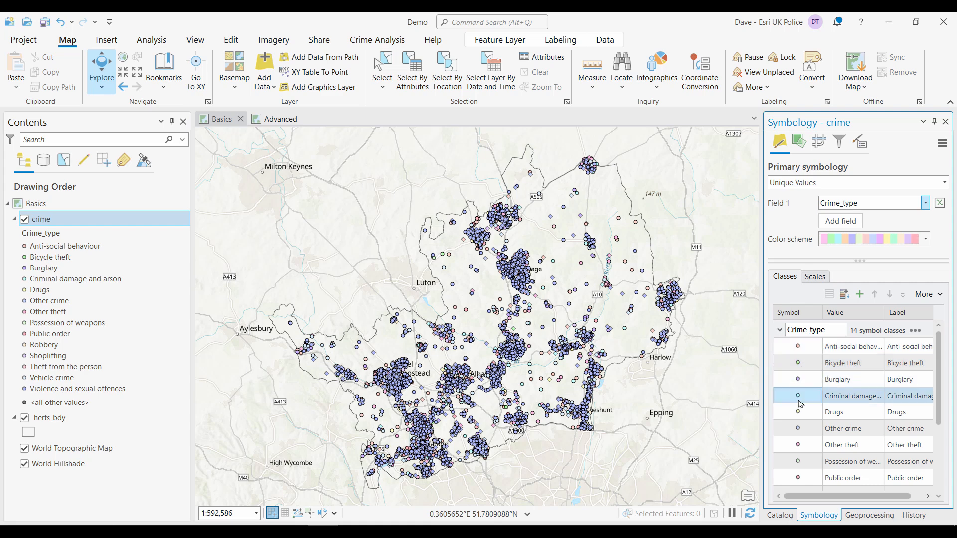
- Apply the Enamel color scheme to the crime type classes, showing scheme names to choose it
left_click(926, 240)
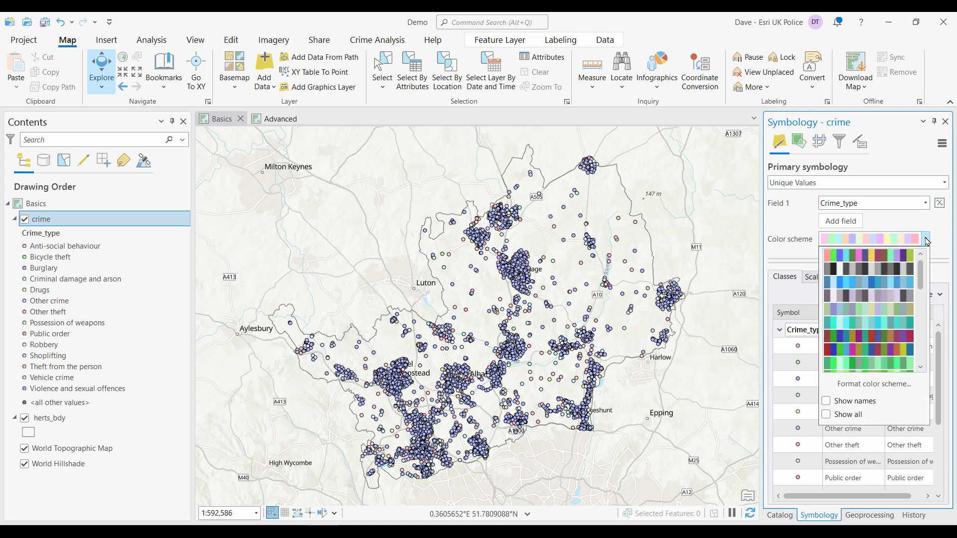
left_click(827, 401)
scroll(853, 363, "down", 2)
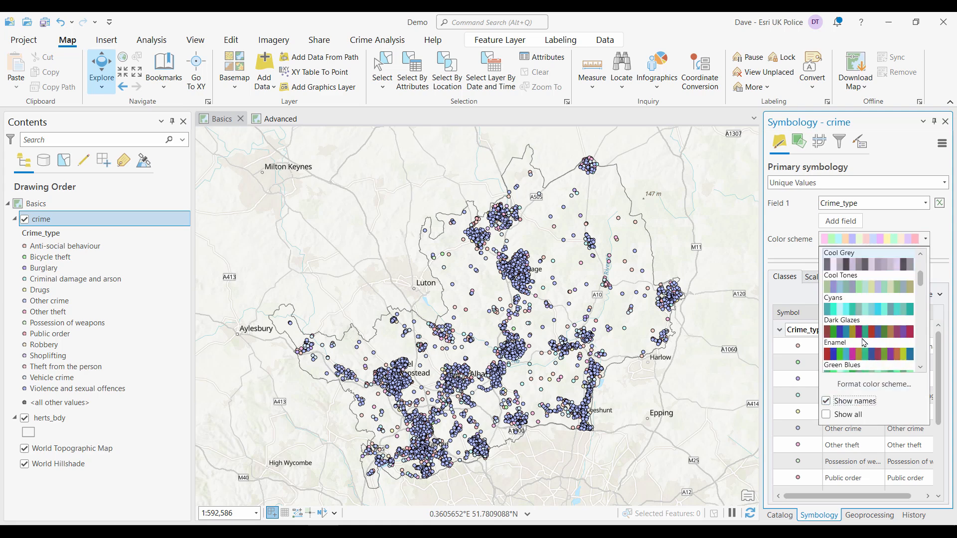
left_click(866, 353)
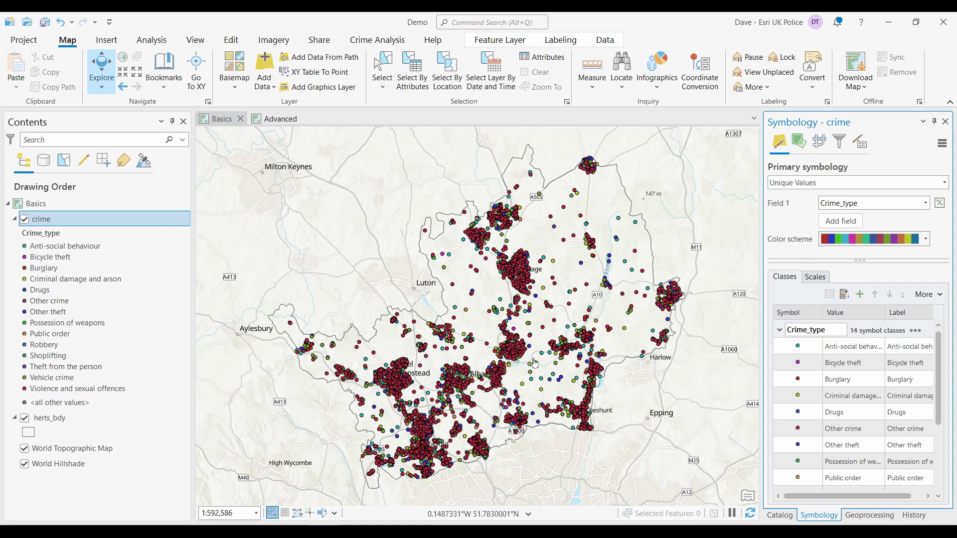
- Enable Clustering aggregation on the crime layer
left_click(503, 41)
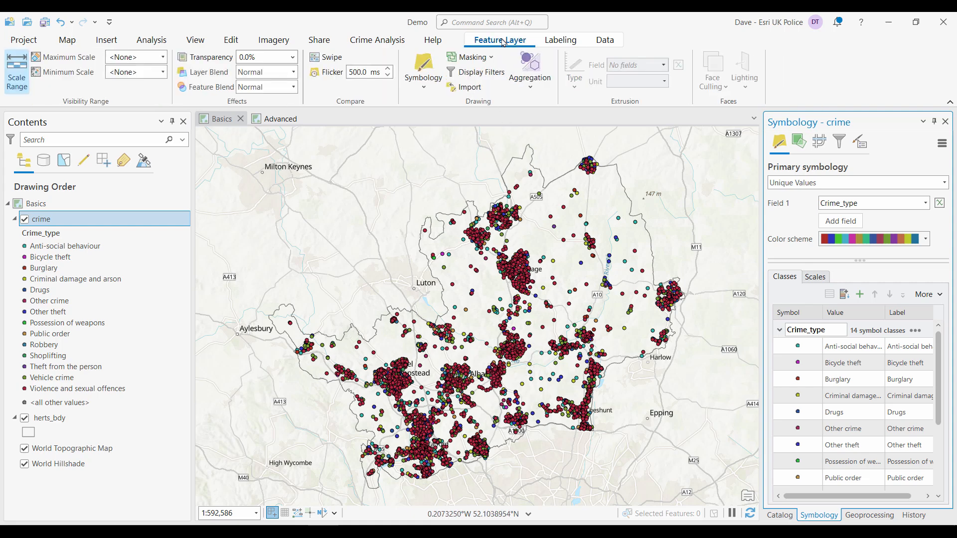
left_click(529, 87)
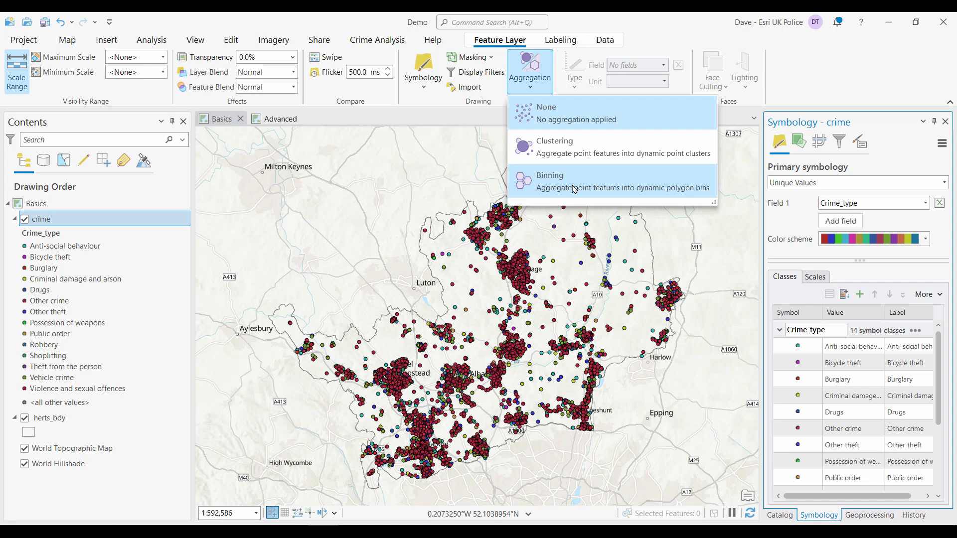
left_click(562, 150)
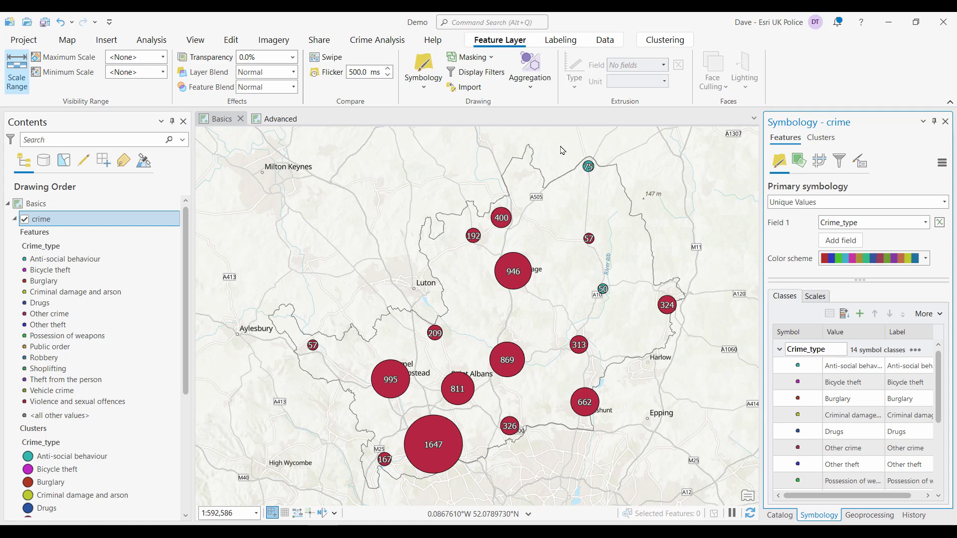
- Reduce the clustering radius of the crime clusters
left_click(665, 40)
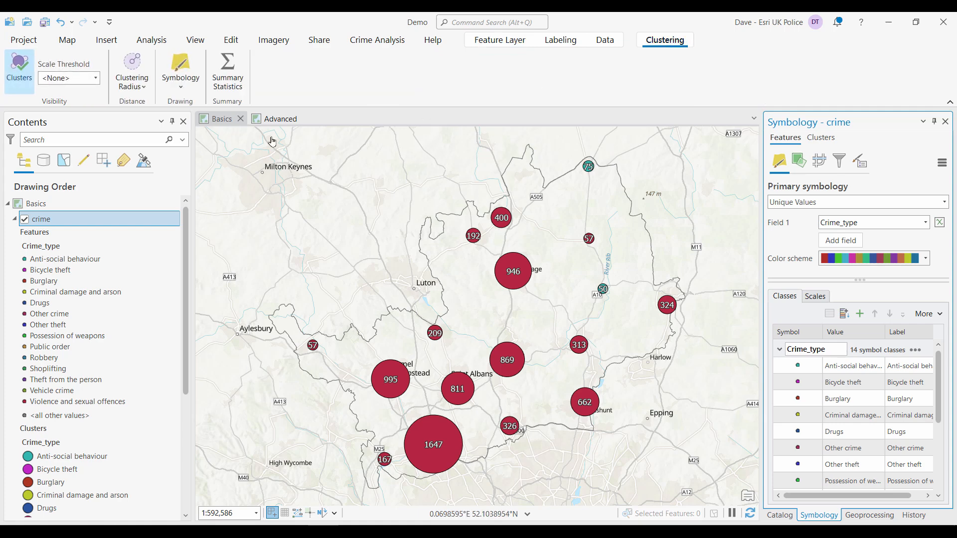
left_click(132, 80)
left_click_drag(184, 107, 156, 110)
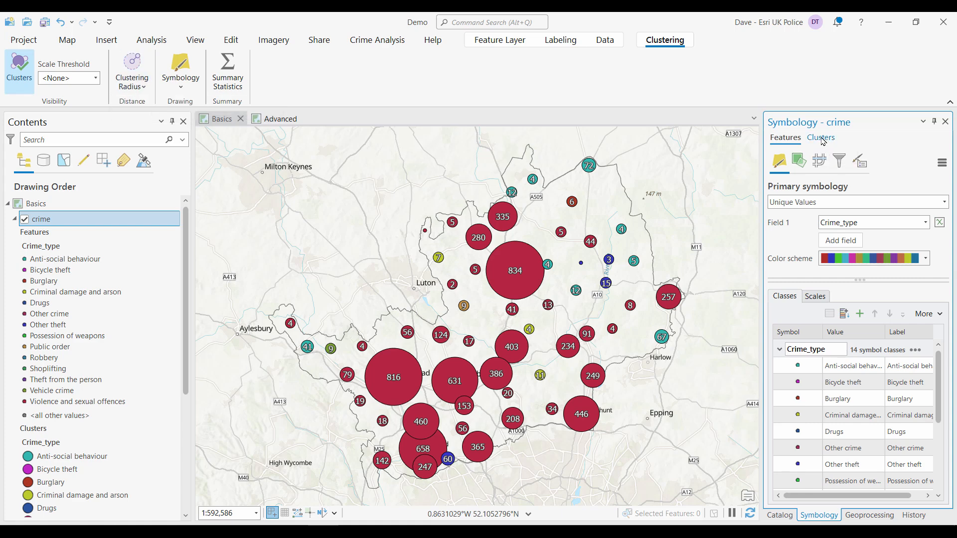
- Set the cluster symbol size range maximum to 50 pt in the cluster symbology
left_click(823, 141)
left_click(800, 163)
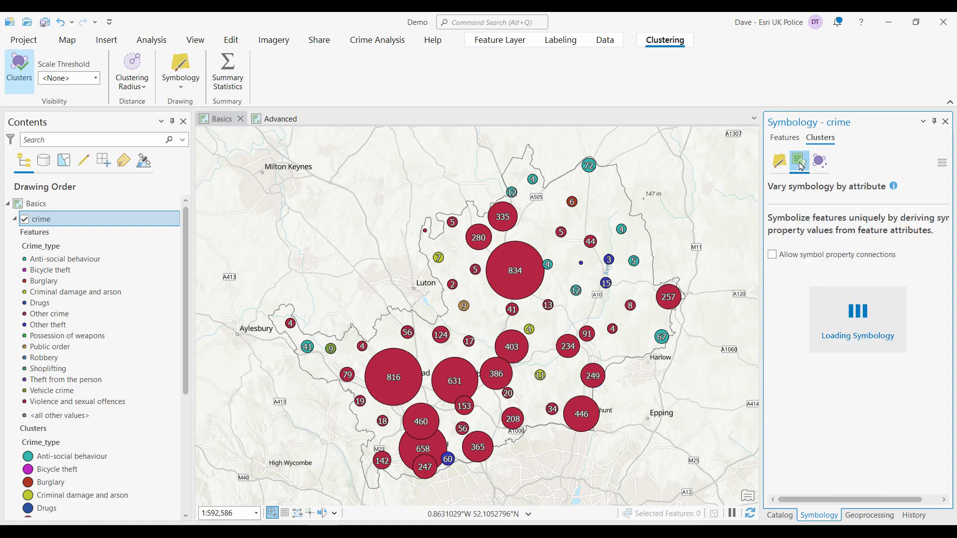
left_click(776, 206)
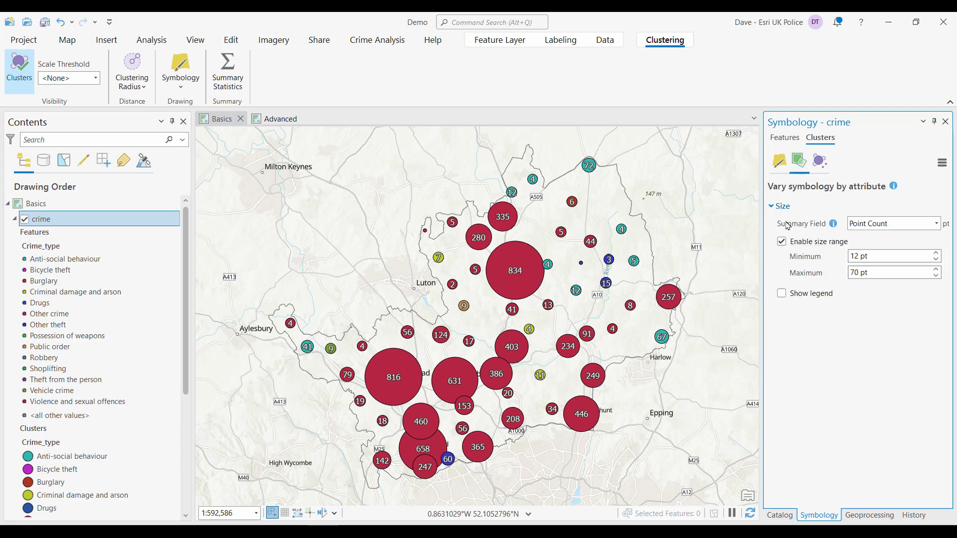
left_click_drag(859, 272, 838, 273)
type("50")
key("Tab")
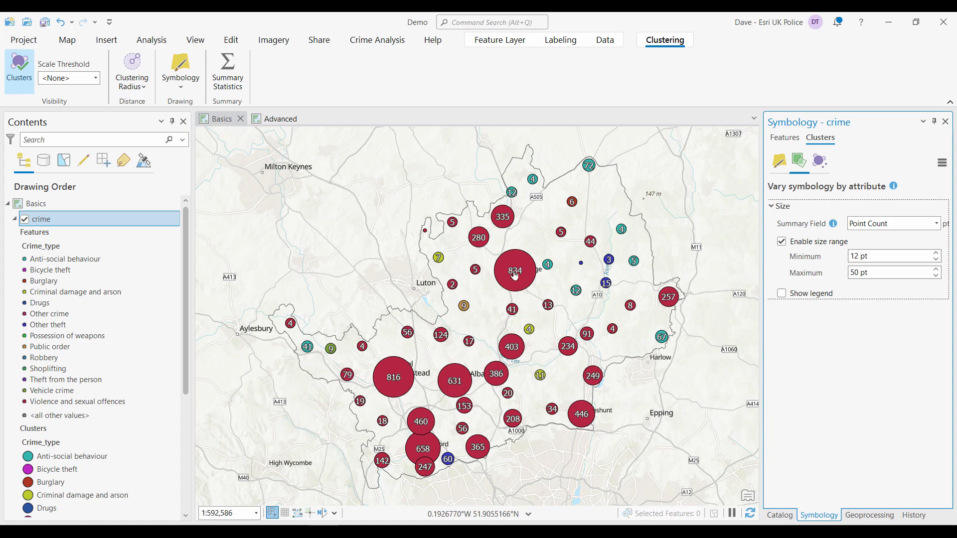
- Zoom into the Stevenage clusters to examine them at closer scales, then return to full extent
scroll(514, 274, "up", 5)
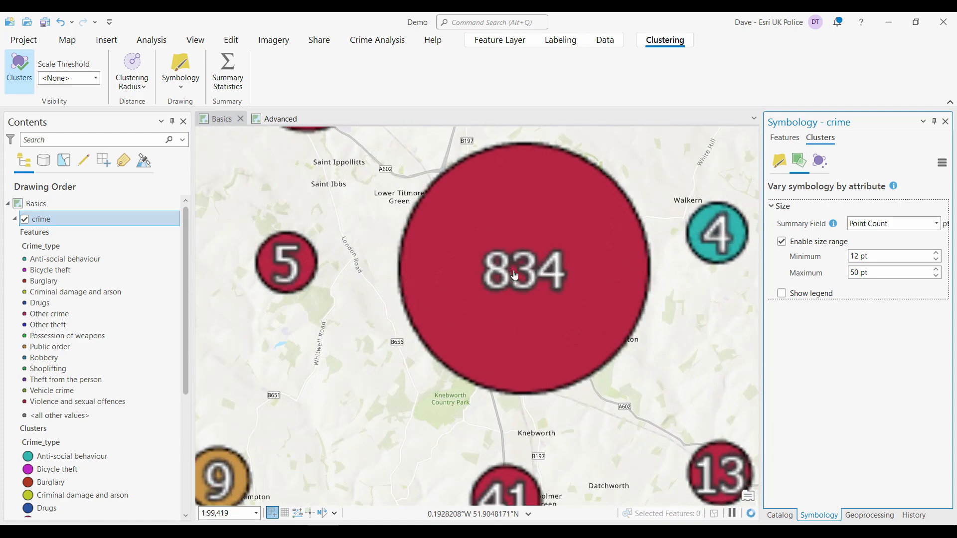
scroll(529, 252, "up", 2)
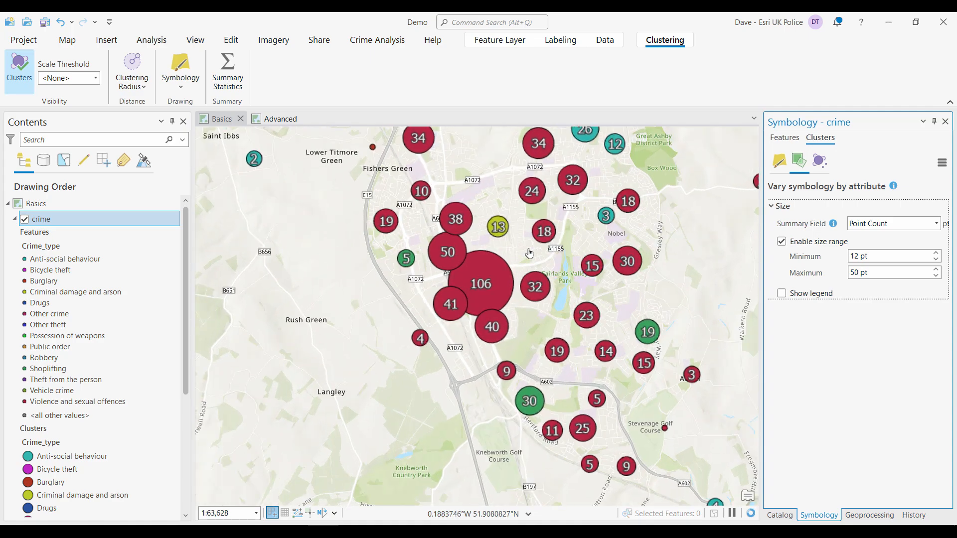
scroll(524, 258, "up", 2)
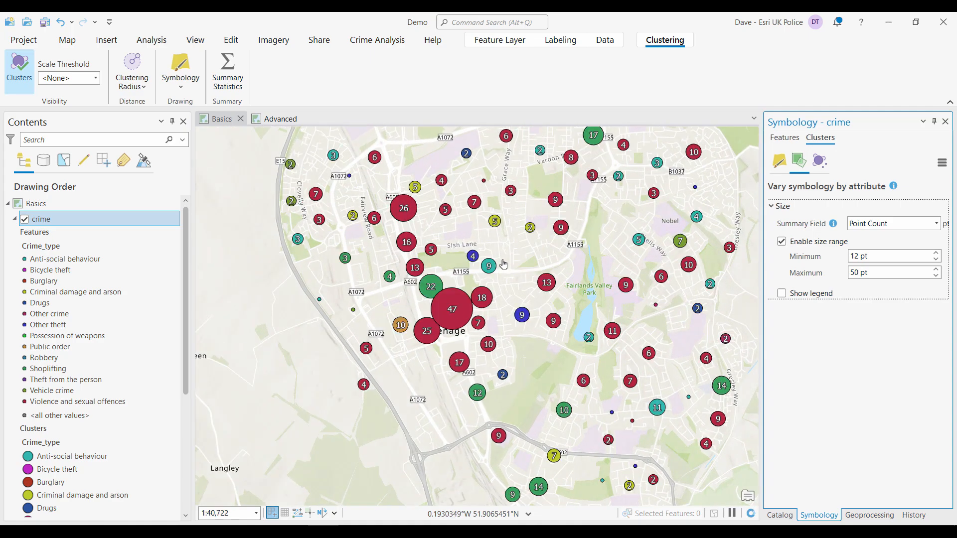
left_click_drag(504, 264, 501, 313)
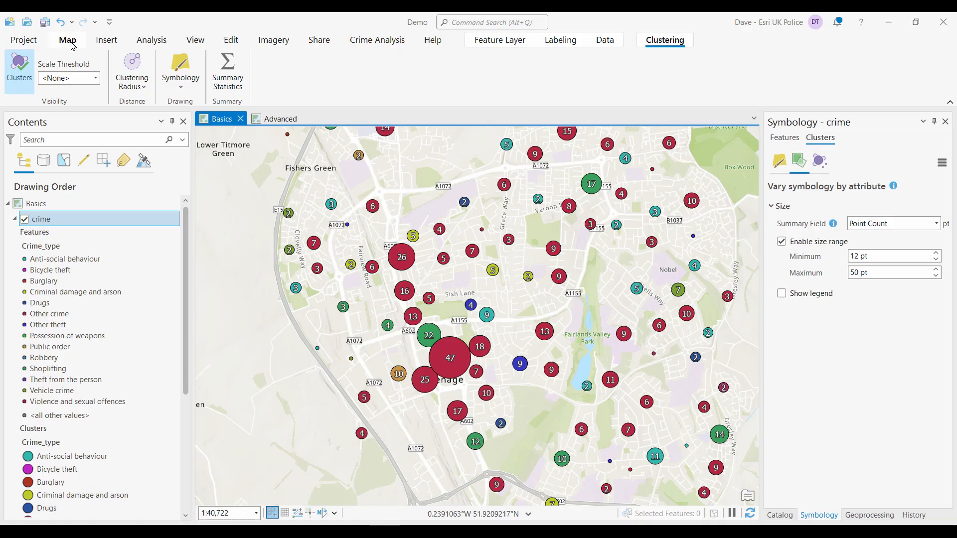
left_click(68, 40)
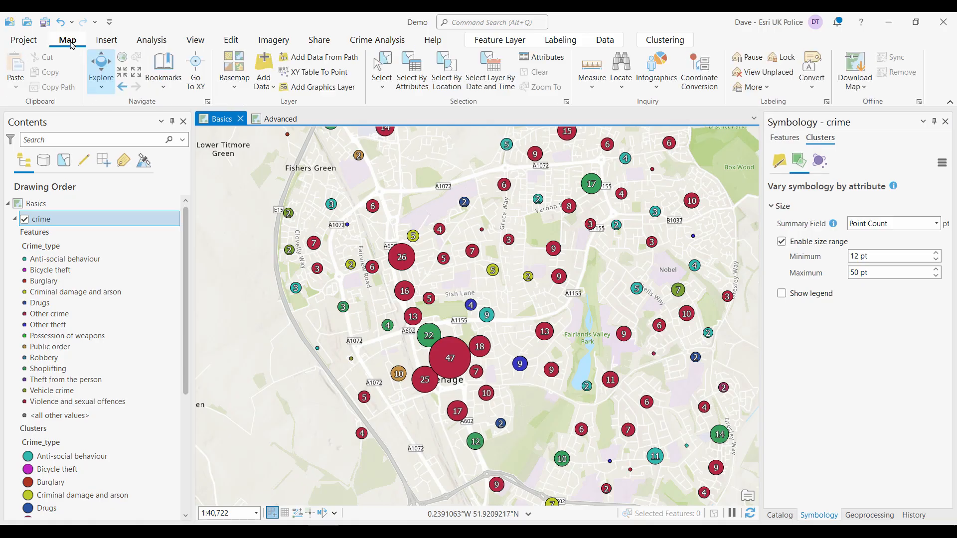
left_click(123, 57)
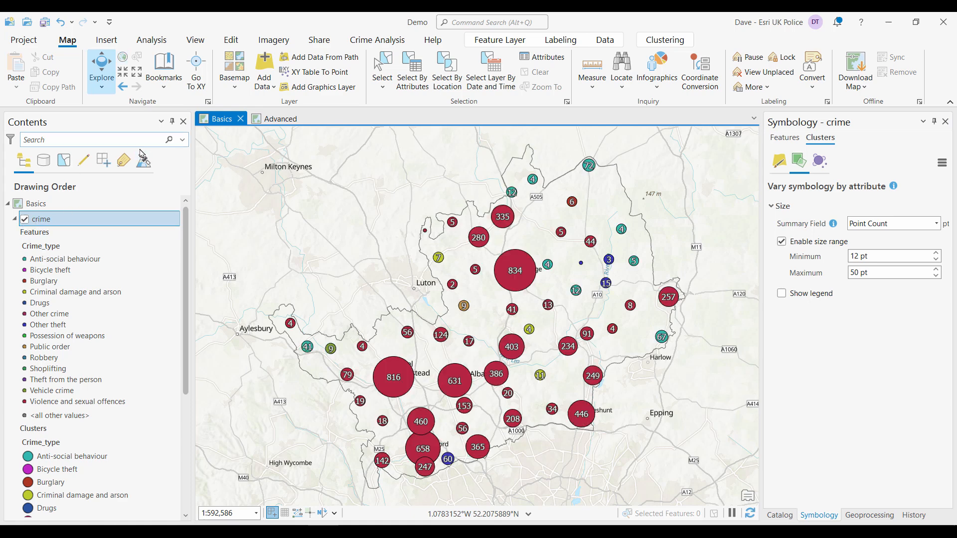
- Turn off clustering on the crime layer and collapse its legend in the contents
left_click(665, 40)
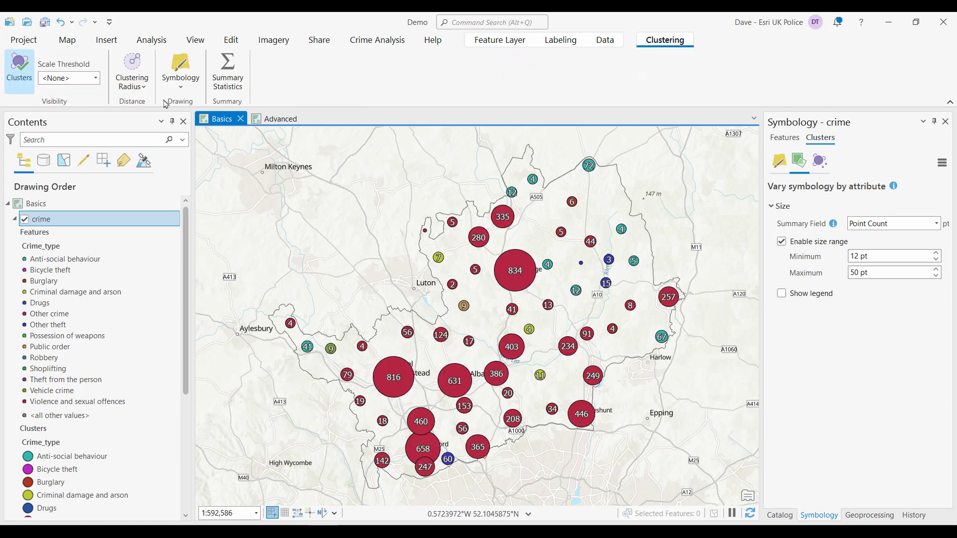
left_click(7, 75)
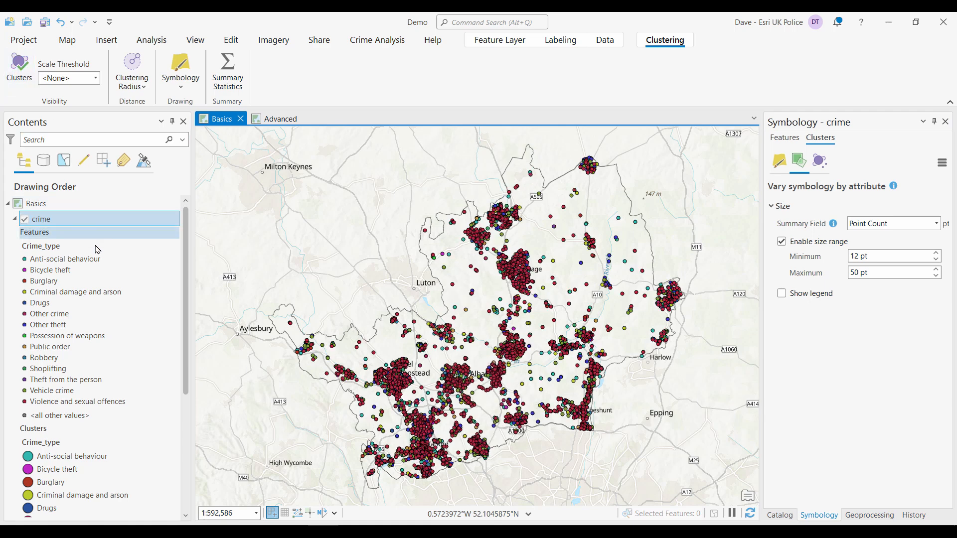
left_click(375, 40)
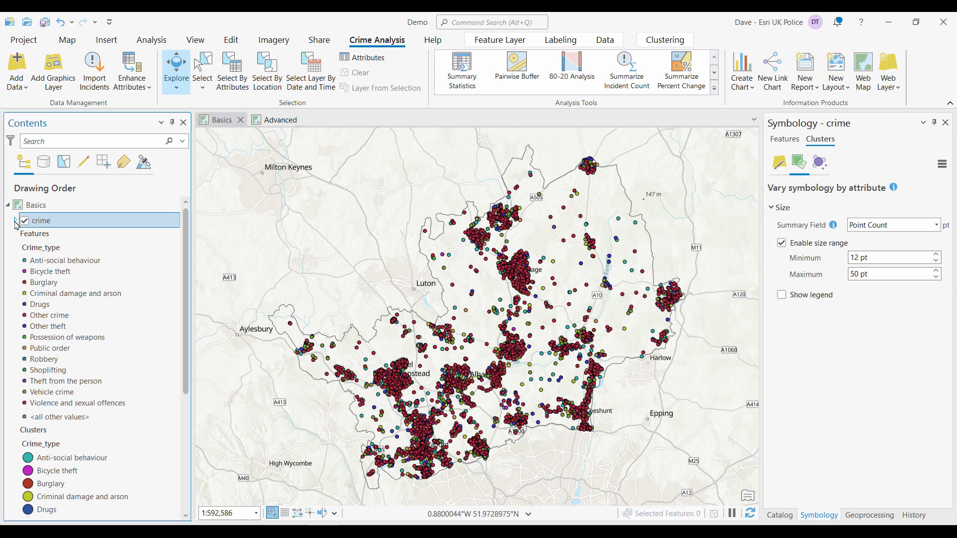
left_click(15, 222)
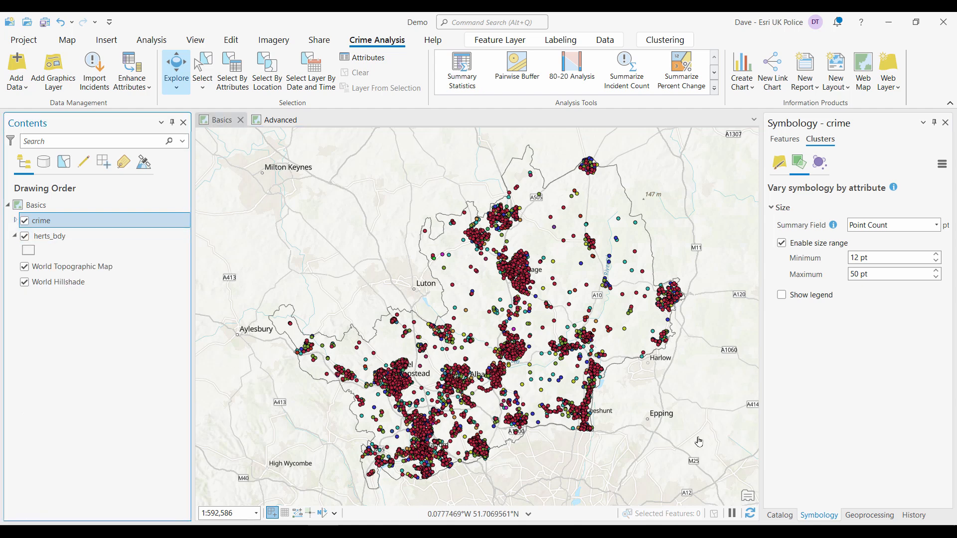
- Add the herts_grid hexagon layer from Demo.gdb to the map and preview it, leaving it hidden
left_click(779, 515)
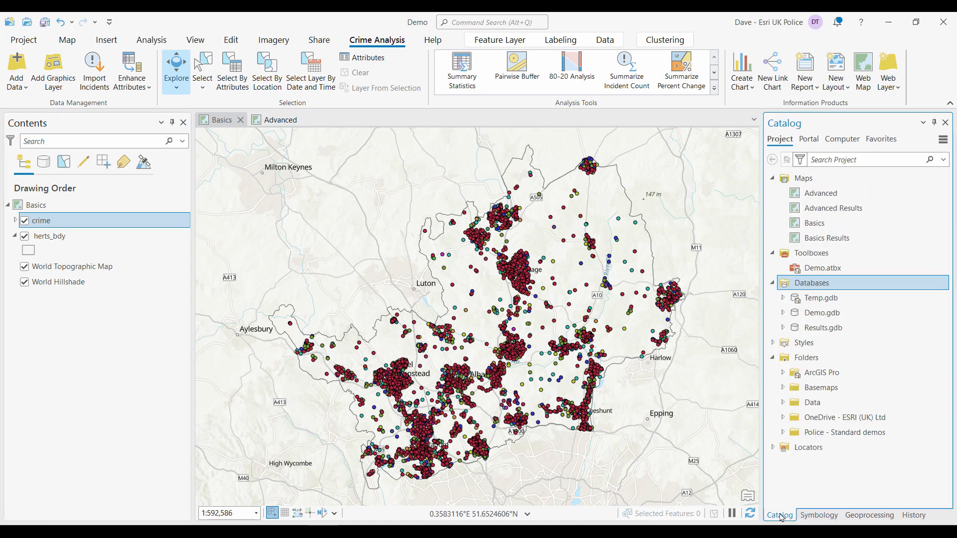
left_click(783, 313)
mouse_move(847, 359)
left_click_drag(848, 358, 727, 331)
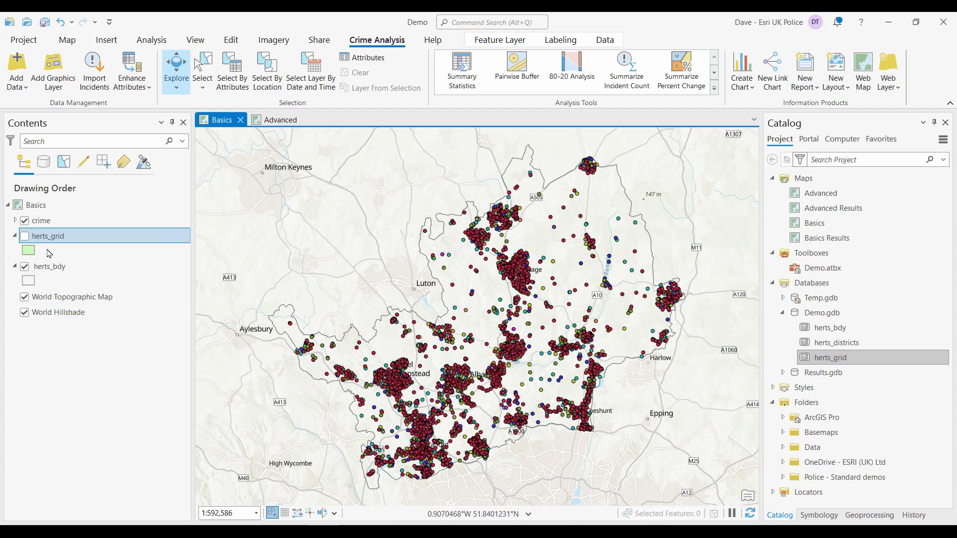
left_click(25, 237)
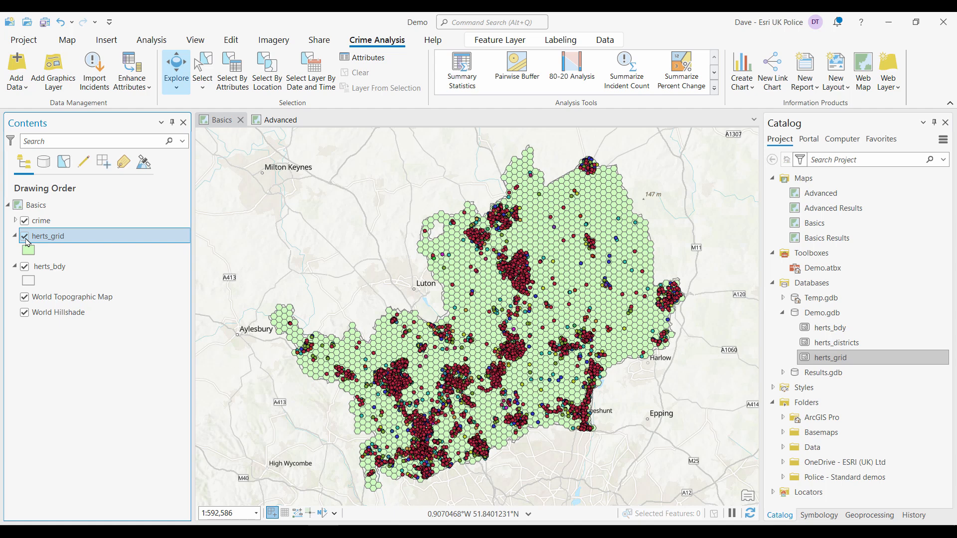
left_click(26, 238)
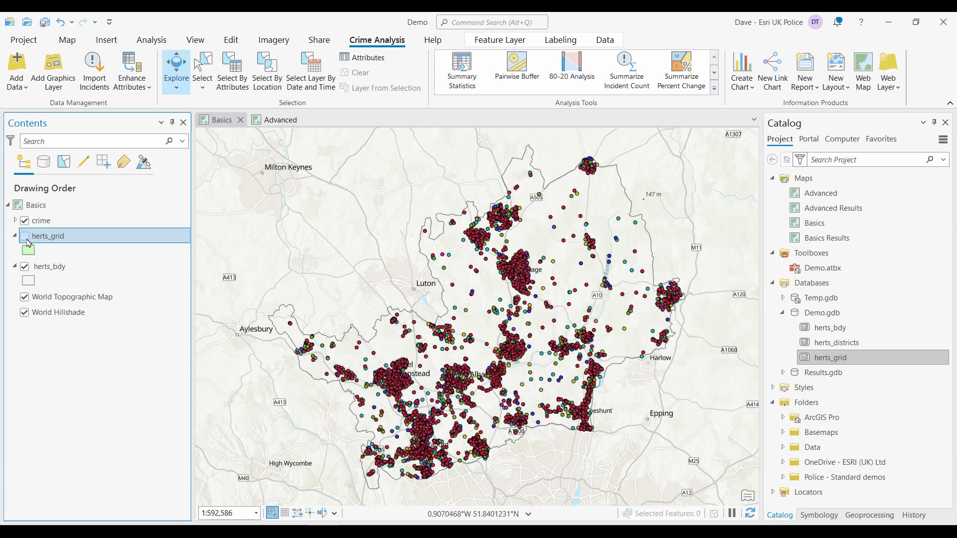
- Open Summarize Incident Count and set herts_grid as the input features and crime as the summary features
left_click(628, 68)
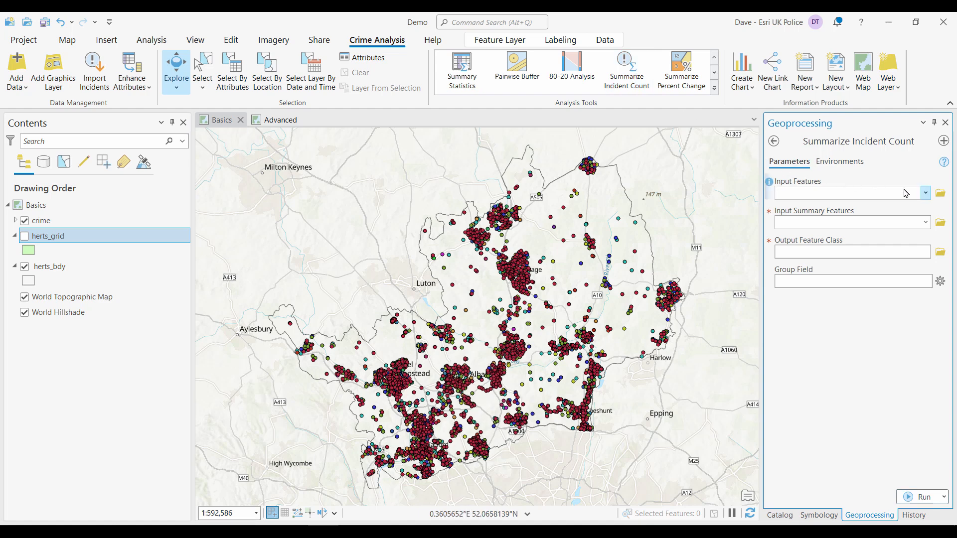
left_click(925, 193)
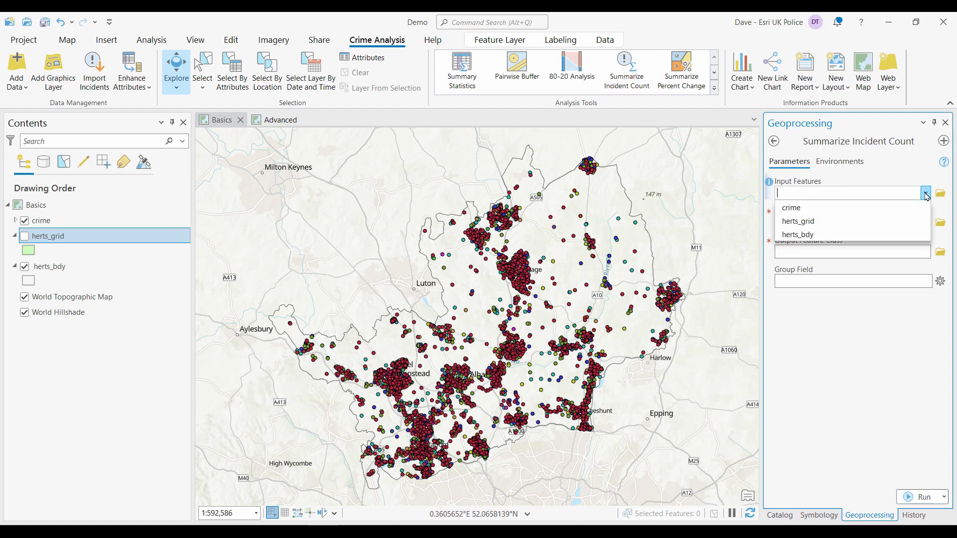
left_click(819, 223)
left_click(926, 223)
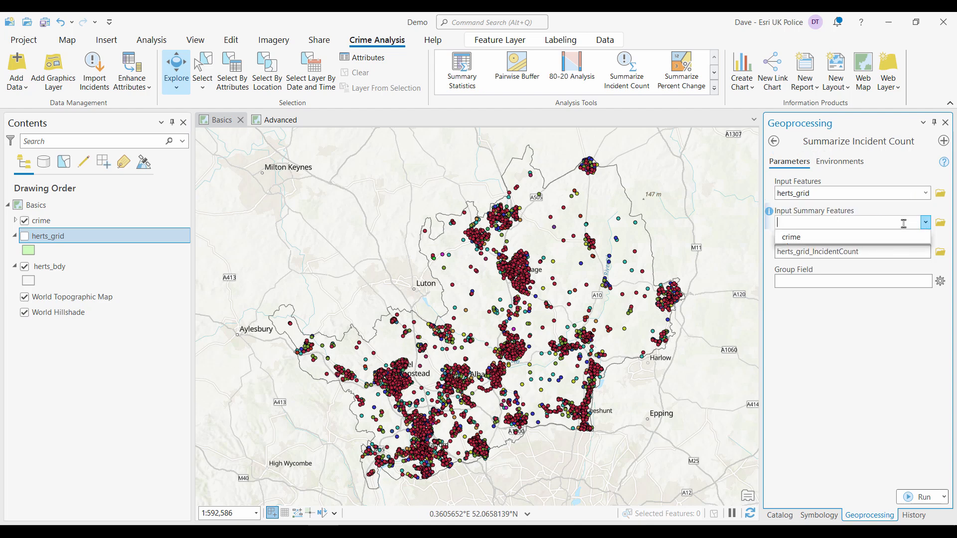
left_click(801, 237)
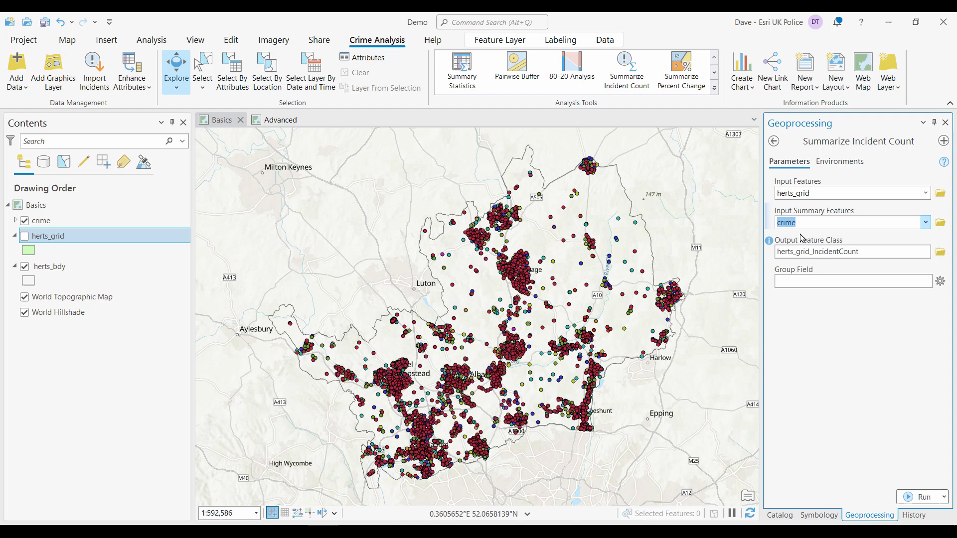
- Name the output feature class IncidentCount, set the group field to Crime_type, and run the tool
left_click(825, 252)
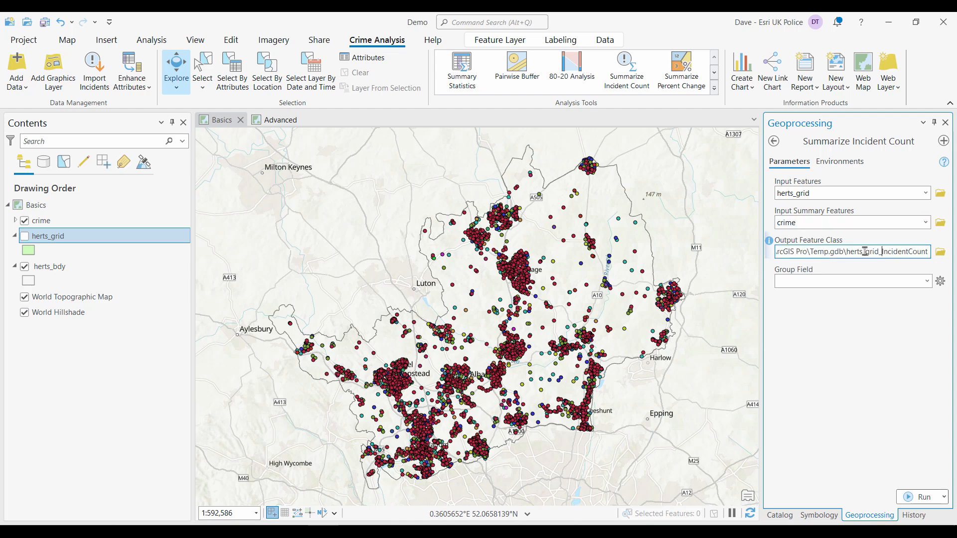
left_click_drag(883, 252, 846, 252)
key("BackSpace")
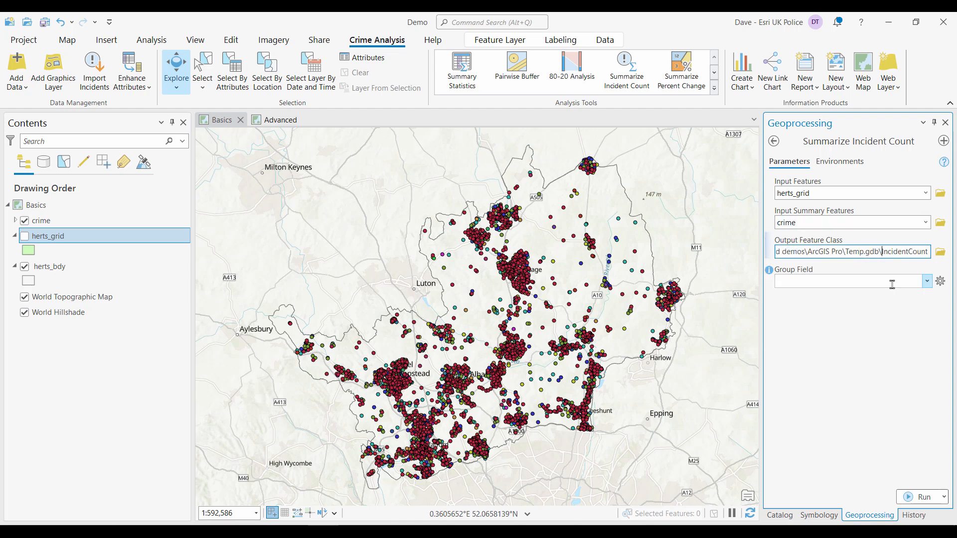
left_click(927, 282)
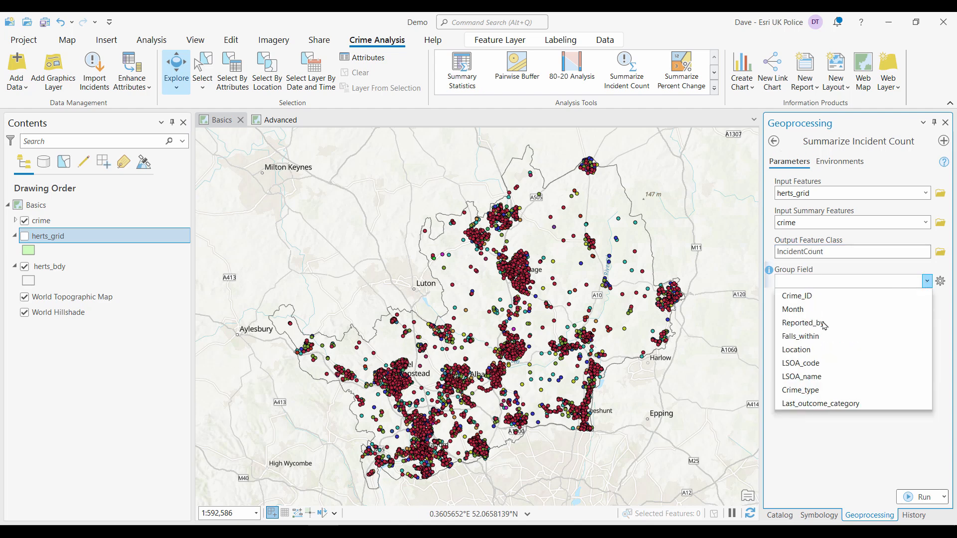
left_click(820, 393)
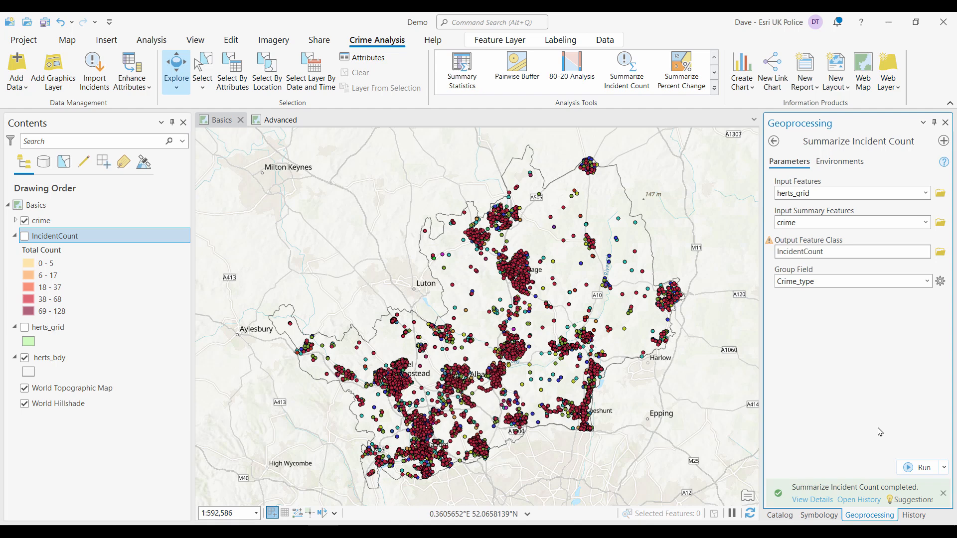
- Hide the crime layer and turn on the IncidentCount layer
left_click(30, 224)
left_click(25, 221)
left_click(25, 236)
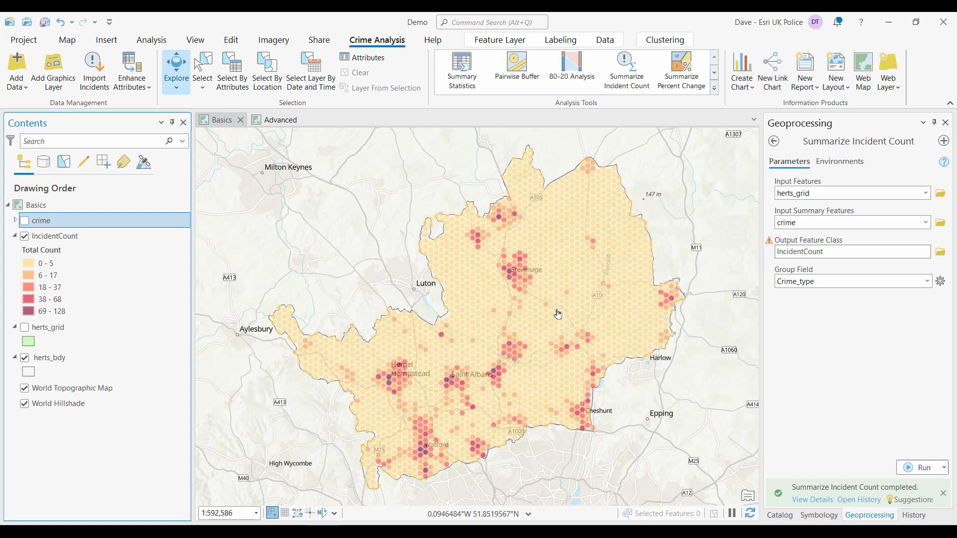
- Inspect the pop-up attributes of a hexagon near St Albans, then close the pop-up
left_click(494, 374)
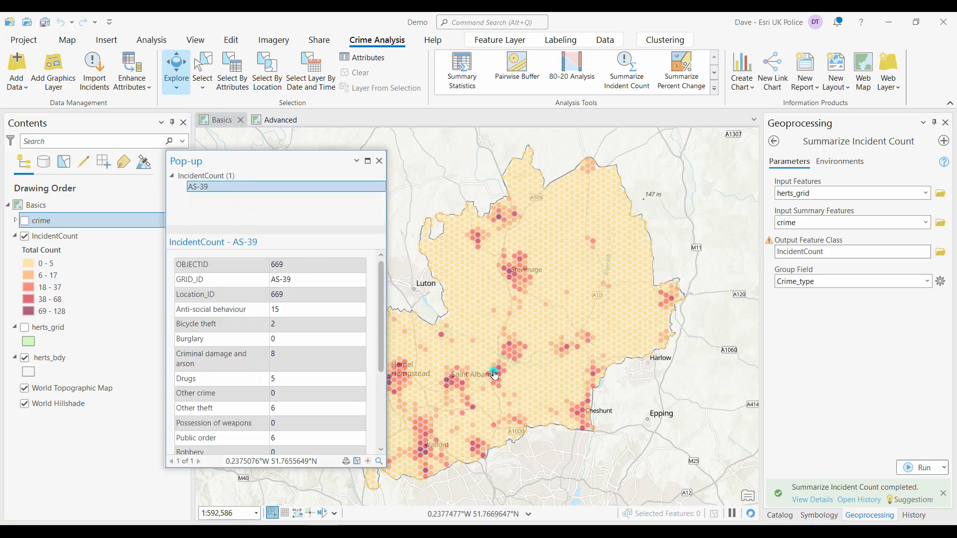
left_click_drag(381, 299, 392, 386)
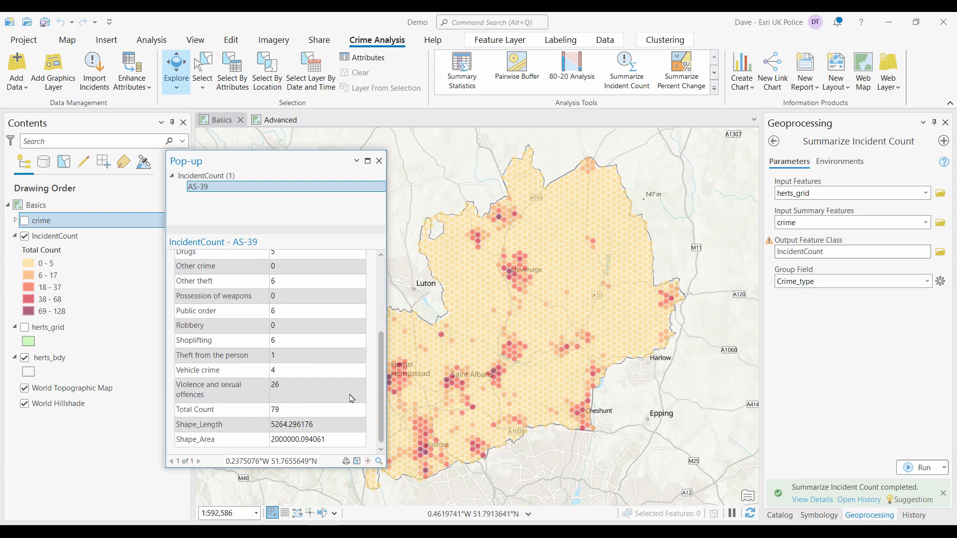
scroll(381, 357, "up", 2)
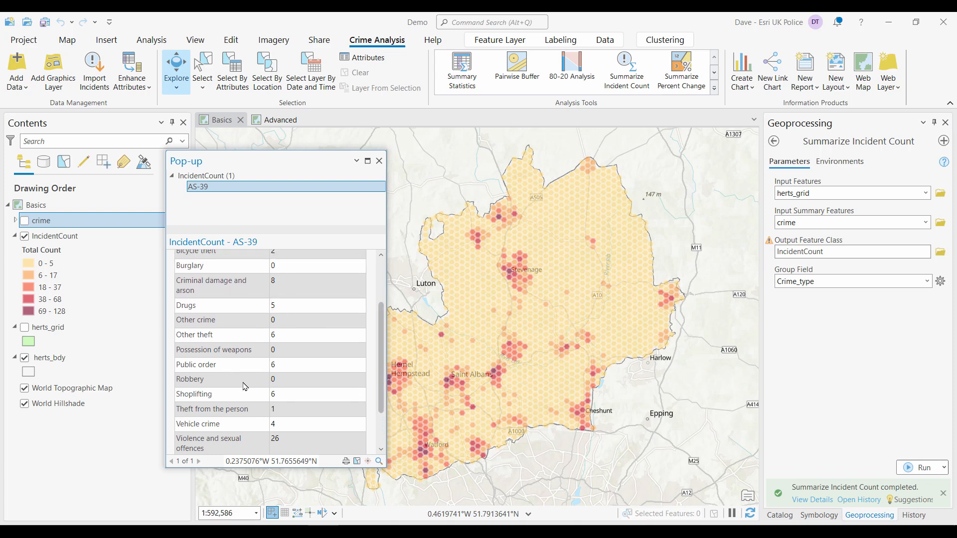
left_click(379, 161)
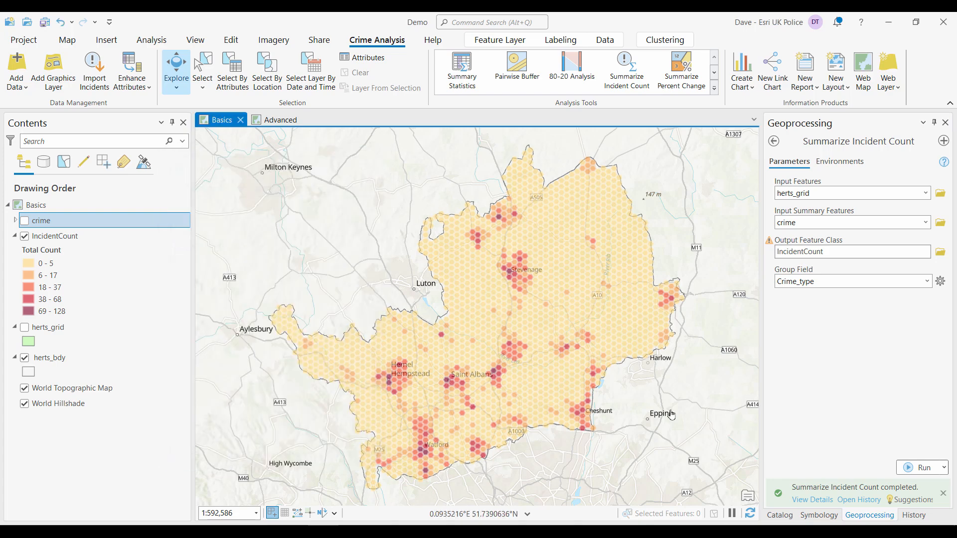
- Change the IncidentCount graduated colours field to Violence and sexual offences, then to Robbery
left_click(818, 514)
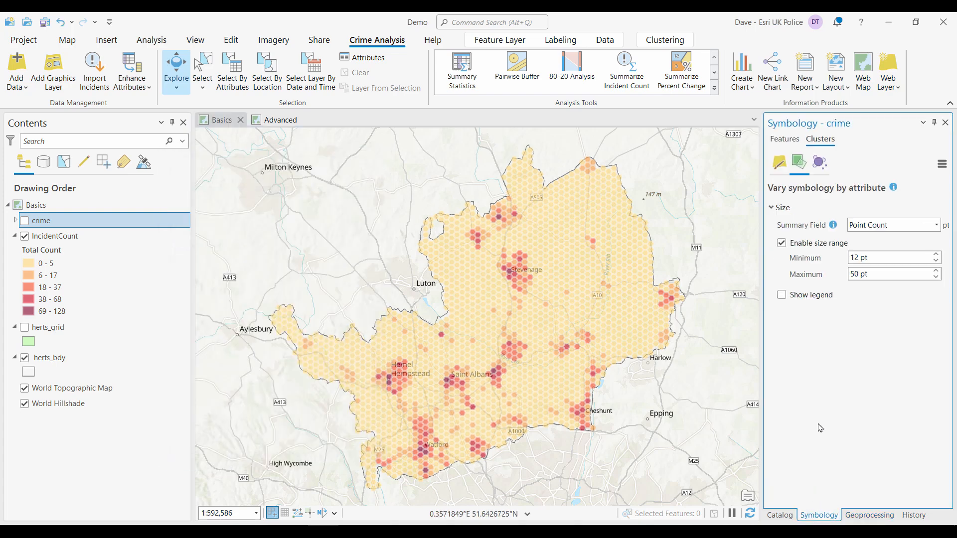
left_click(781, 141)
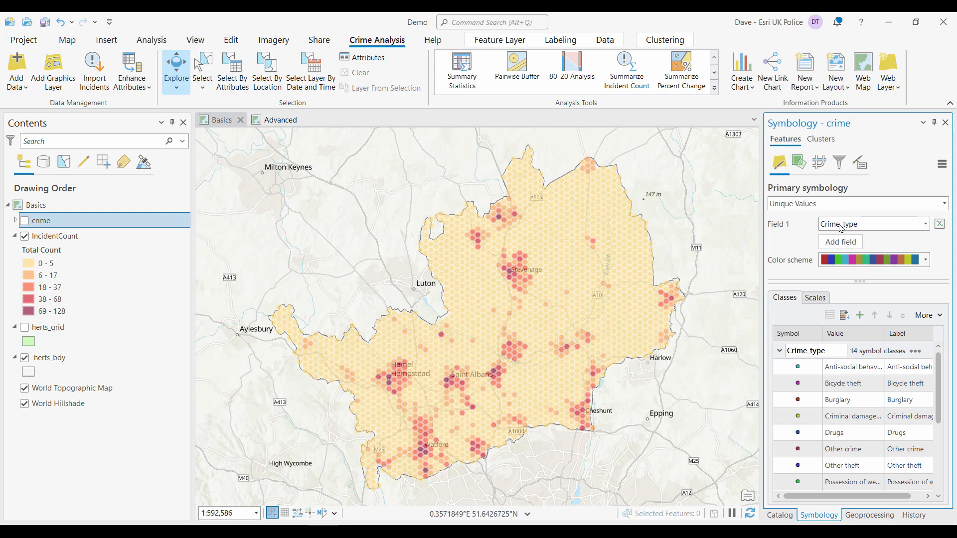
left_click(82, 236, "ctrl")
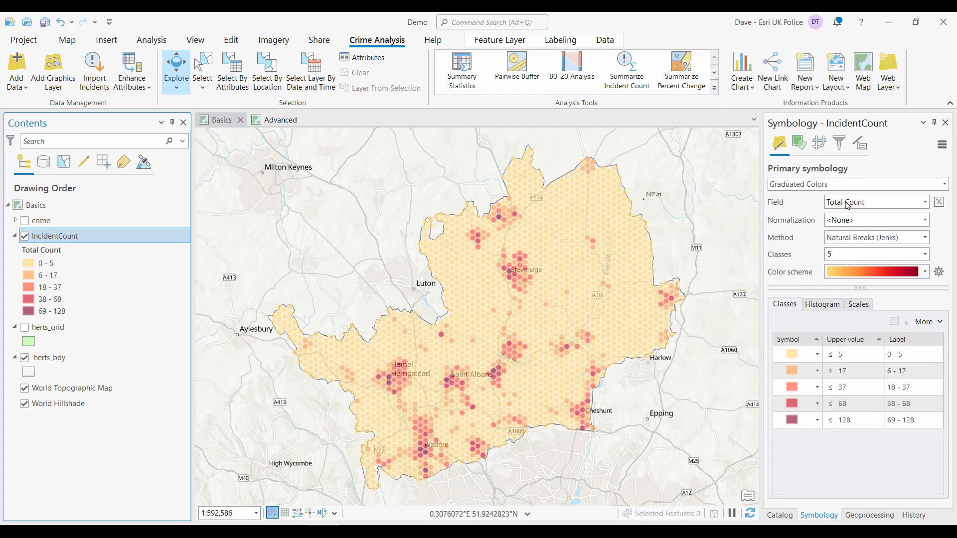
left_click(848, 203)
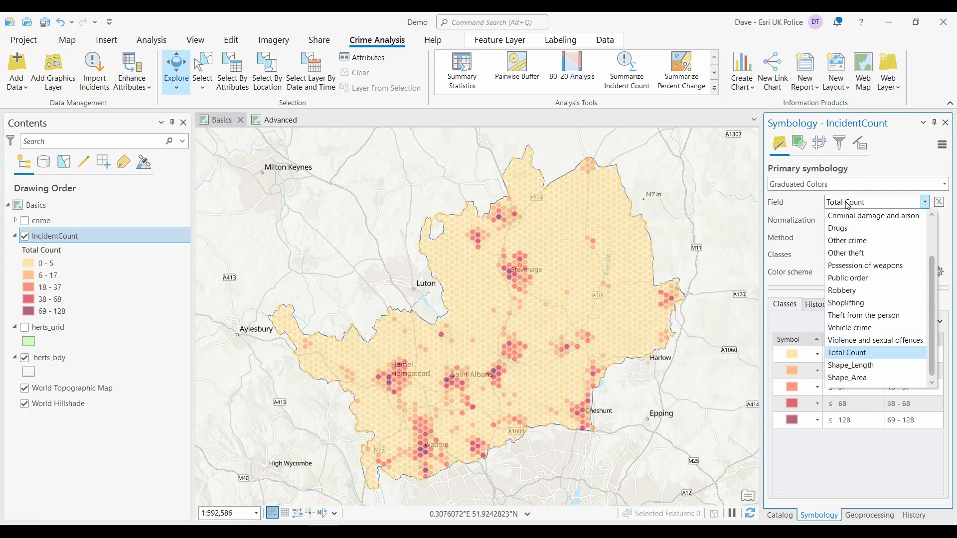
left_click(868, 340)
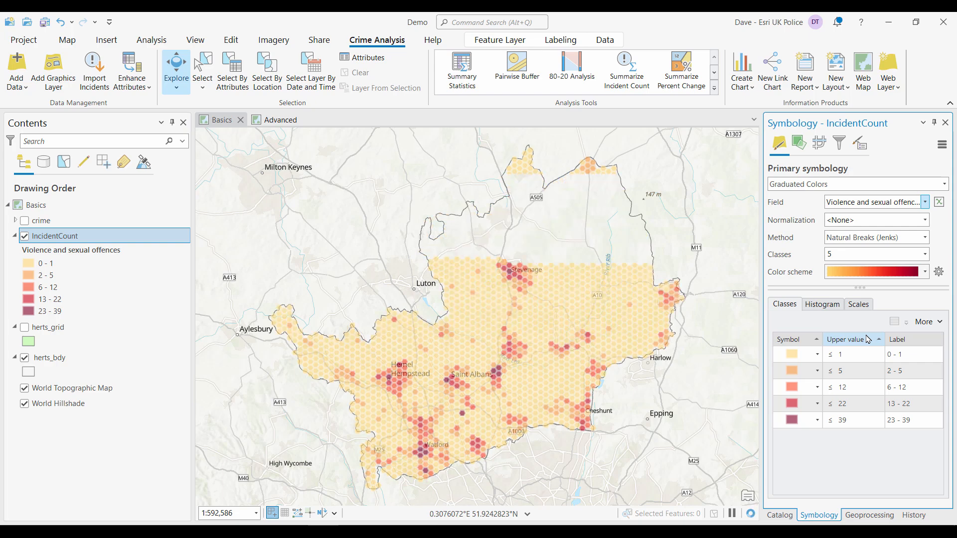
left_click(847, 203)
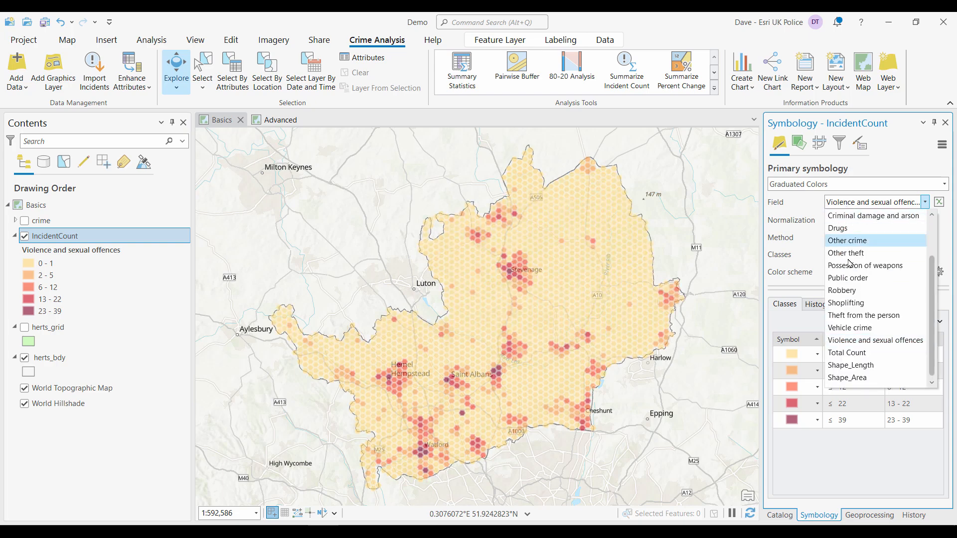
left_click(853, 290)
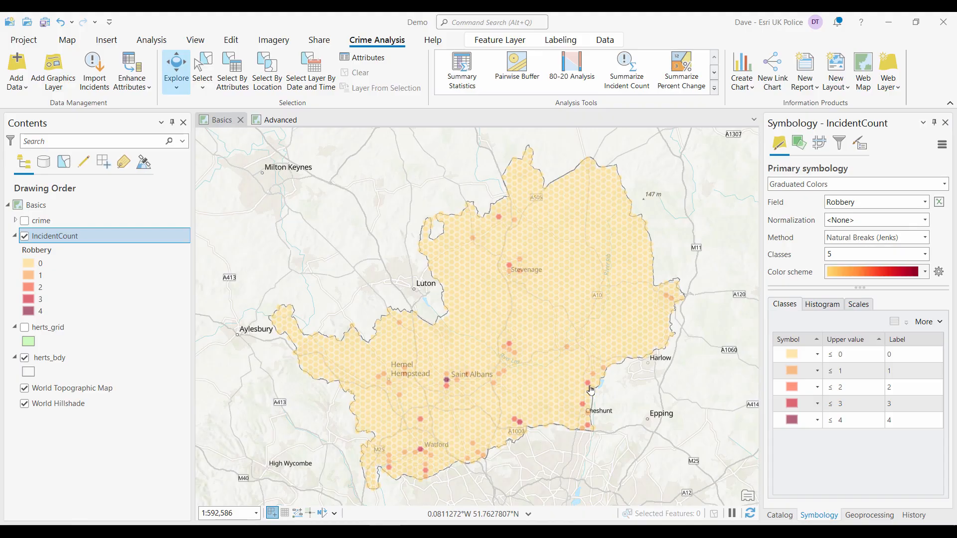
- Review the geoprocessing history entries and the XY Table To Point details
left_click(914, 516)
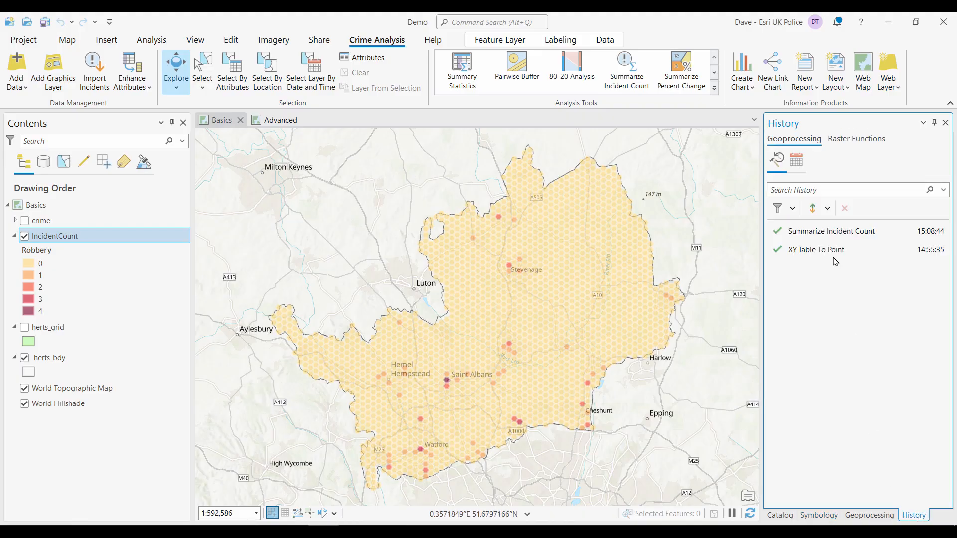
mouse_move(831, 252)
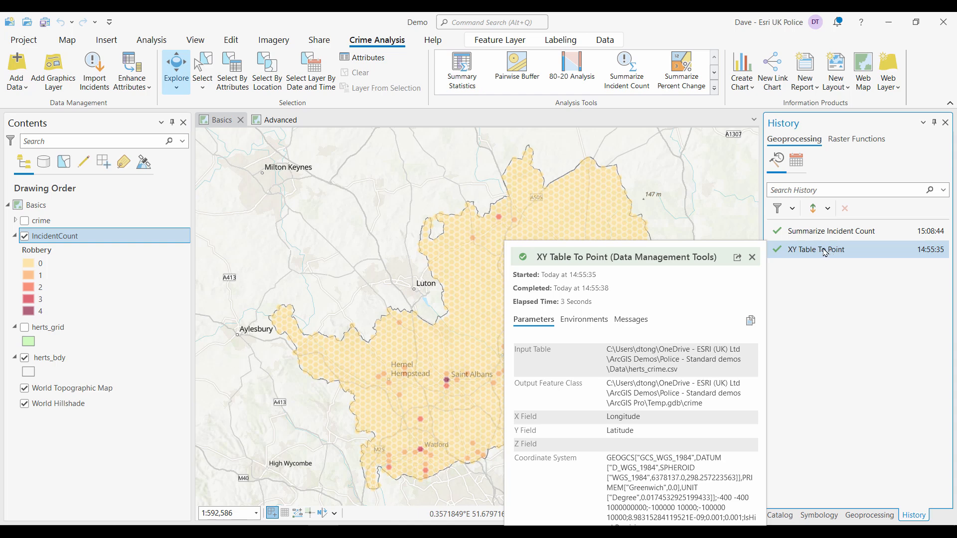
mouse_move(841, 234)
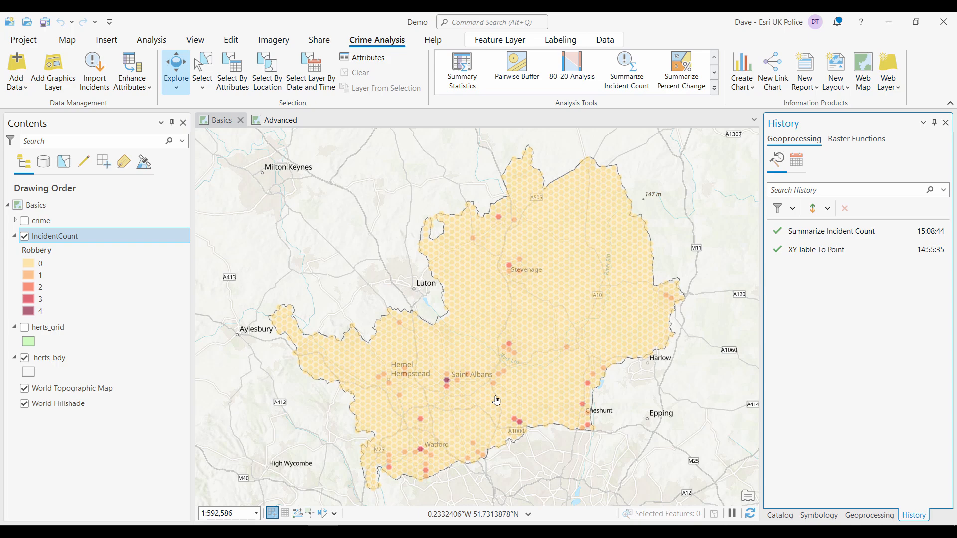
- Create a new model in the Demo.atbx toolbox
left_click(782, 517)
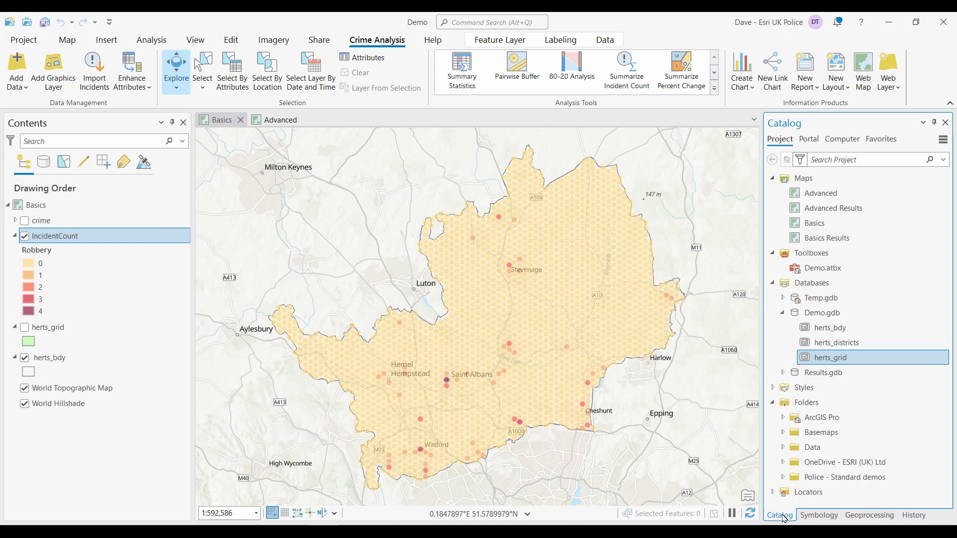
mouse_move(817, 269)
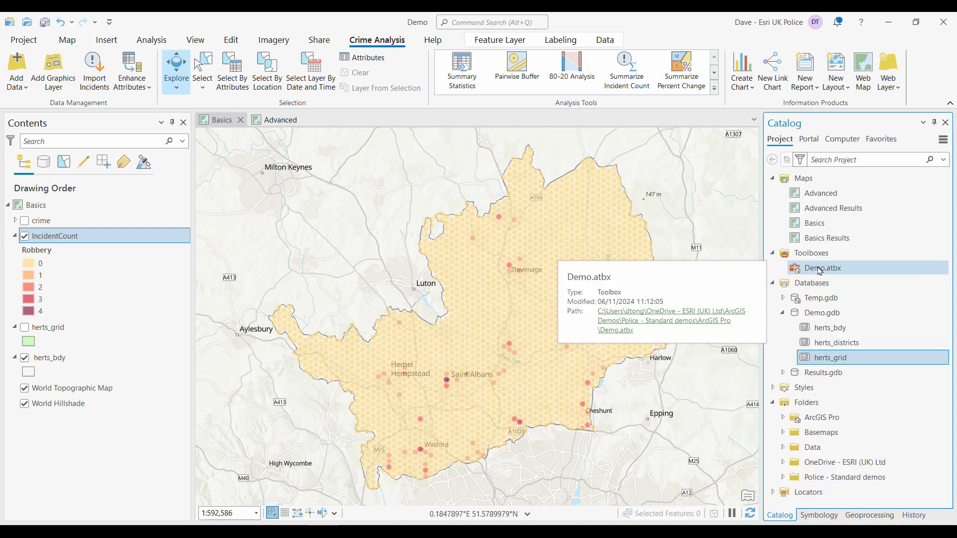
right_click(819, 270)
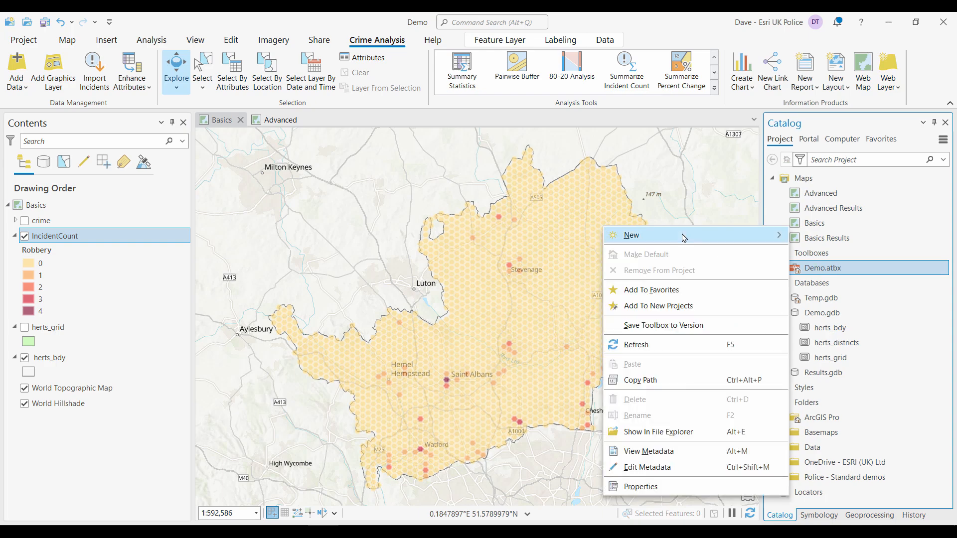
mouse_move(684, 238)
left_click(828, 235)
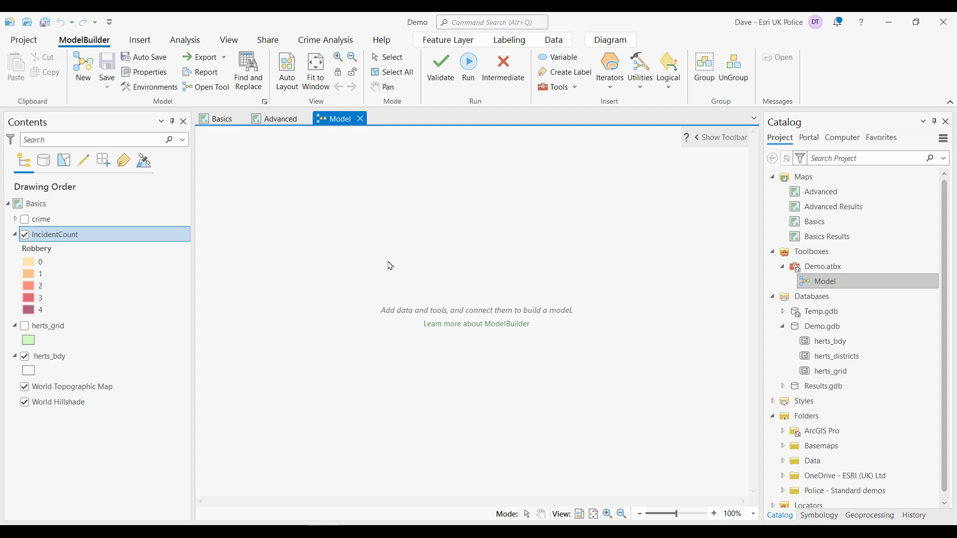
- Add the XY Table To Point and Summarize Incident Count history entries into the model and save it
left_click(915, 516)
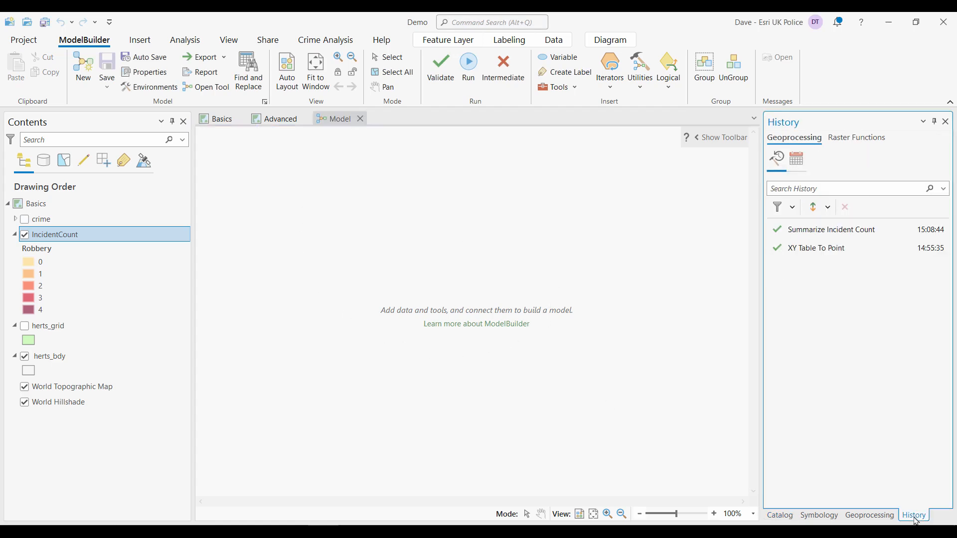
left_click(827, 248)
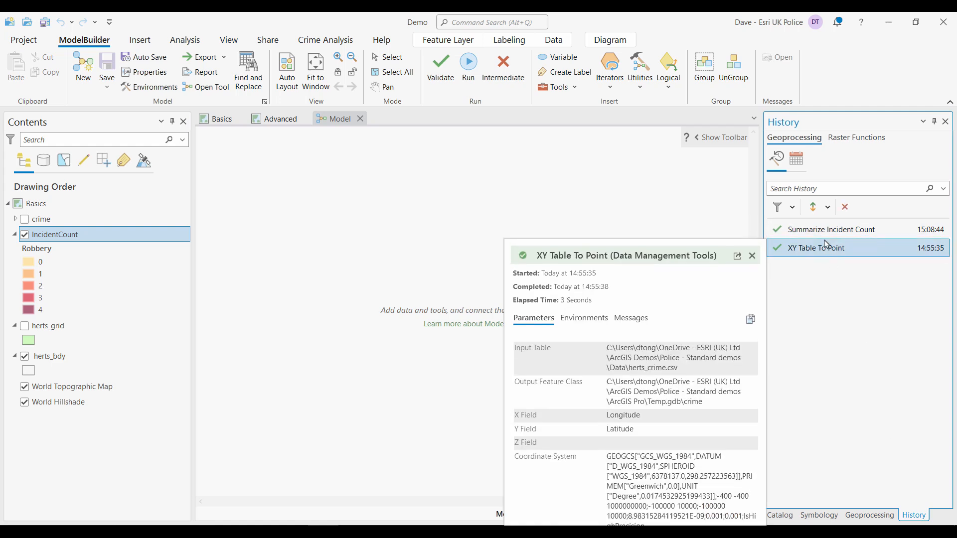
left_click(827, 236, "ctrl")
left_click_drag(827, 236, 480, 301)
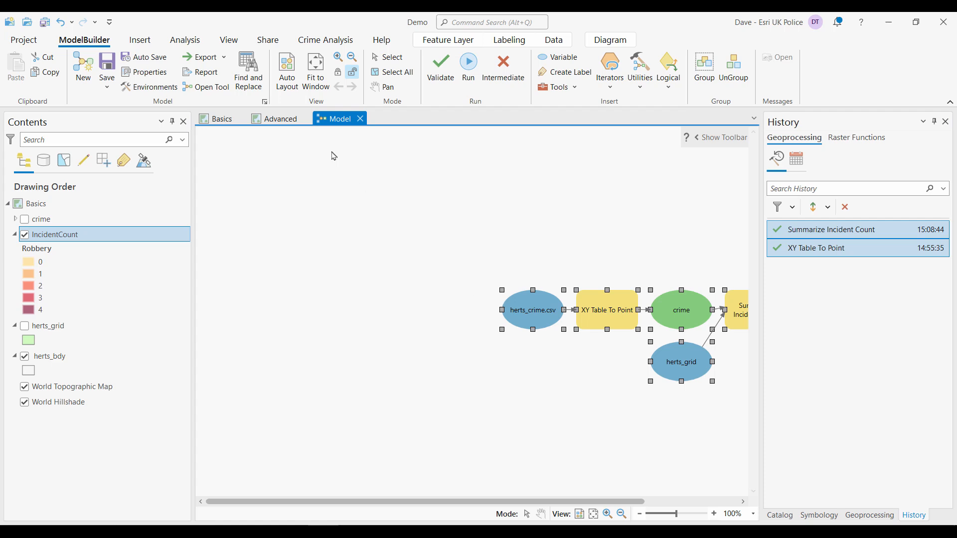
left_click(288, 75)
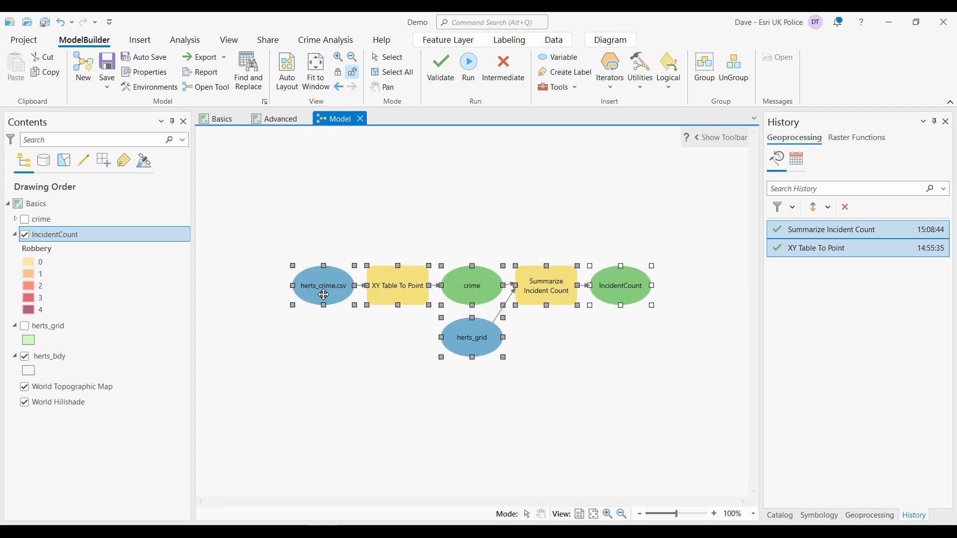
left_click(478, 414)
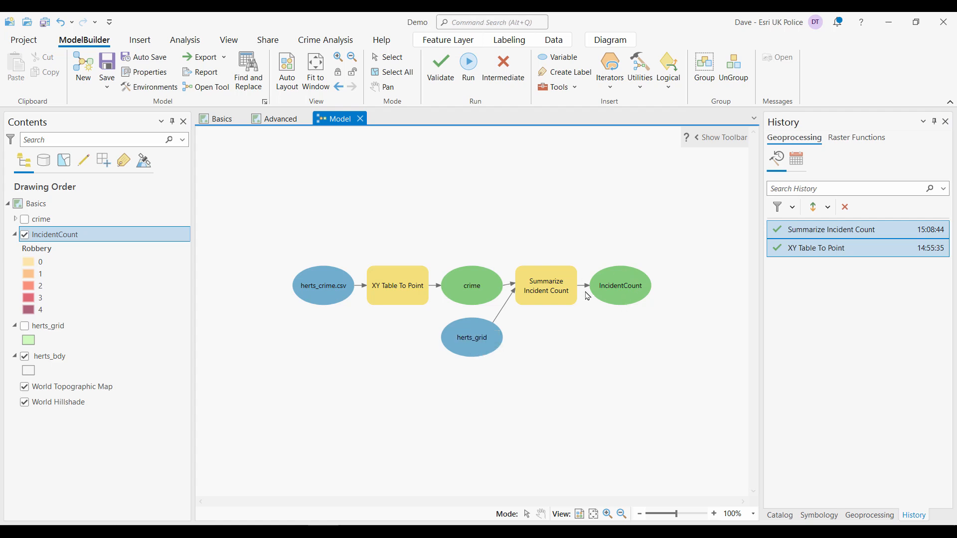
left_click(108, 68)
- Make the herts_crime.csv input a model parameter
right_click(324, 286)
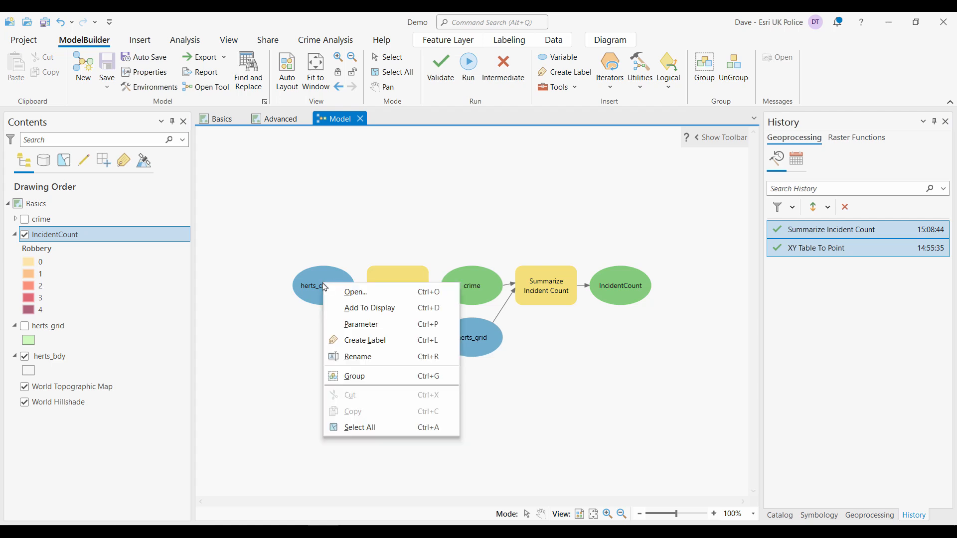
left_click(365, 325)
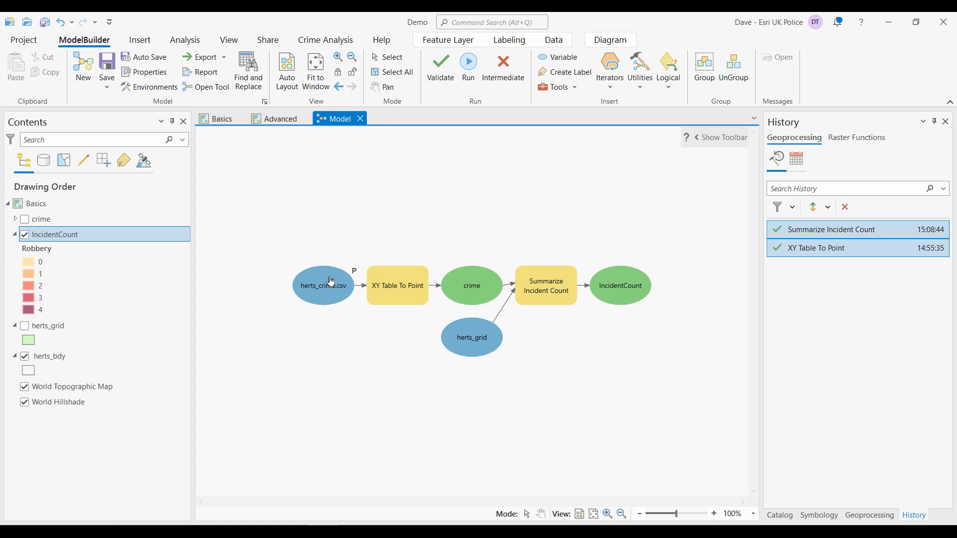
- Make the herts_grid, crime and IncidentCount elements model parameters
mouse_move(323, 280)
right_click(477, 341)
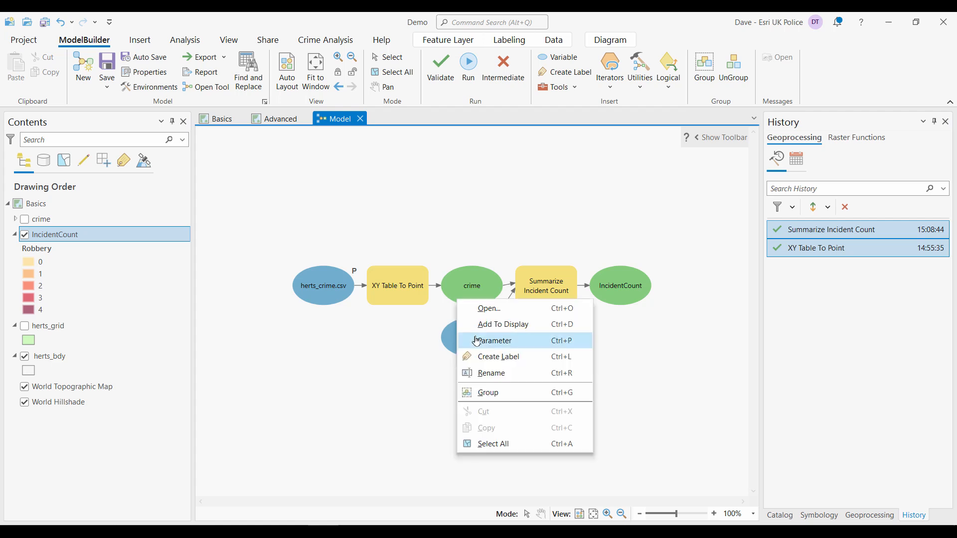
left_click(493, 341)
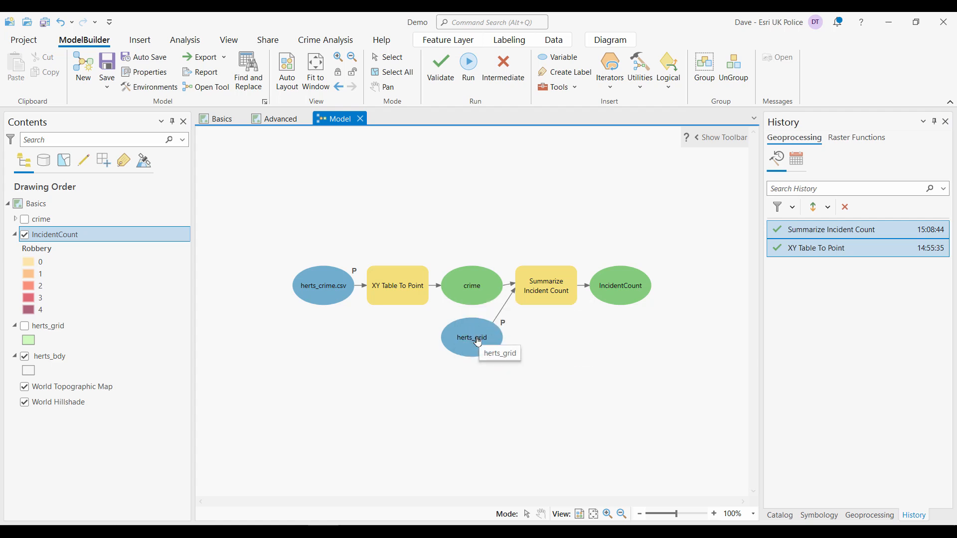
right_click(476, 288)
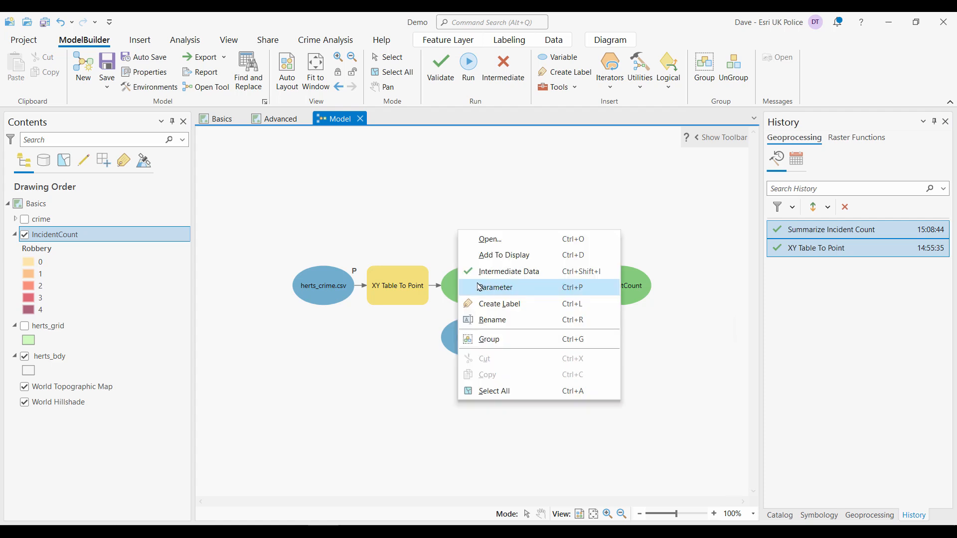
left_click(496, 288)
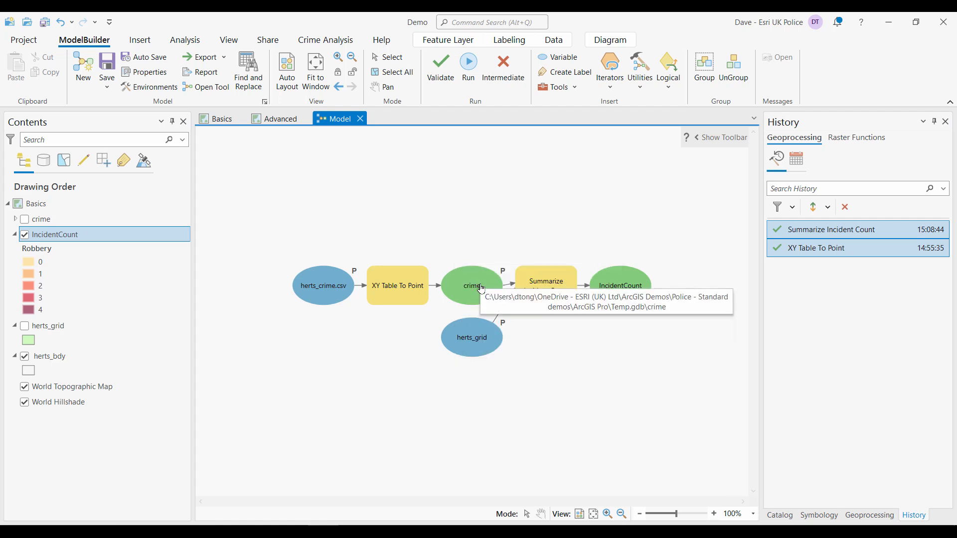
right_click(622, 280)
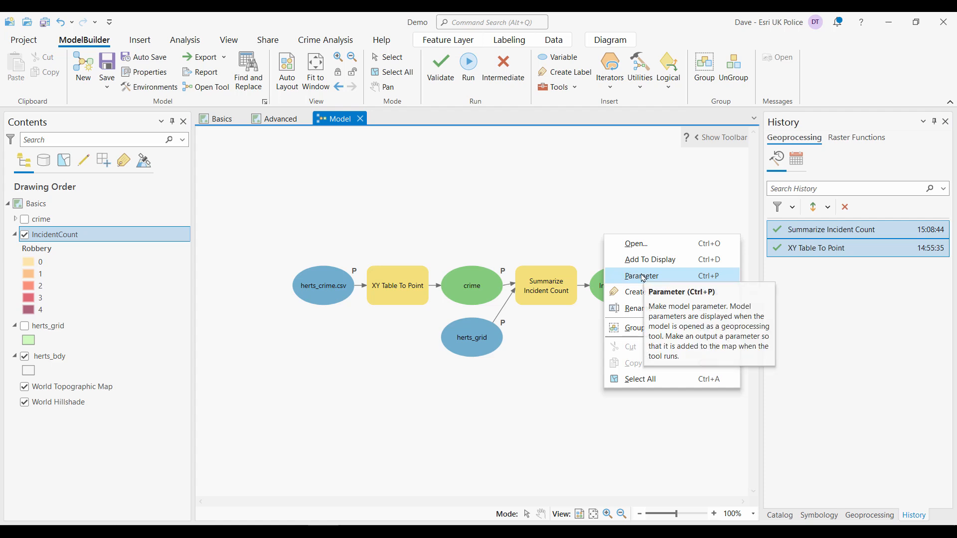
left_click(631, 276)
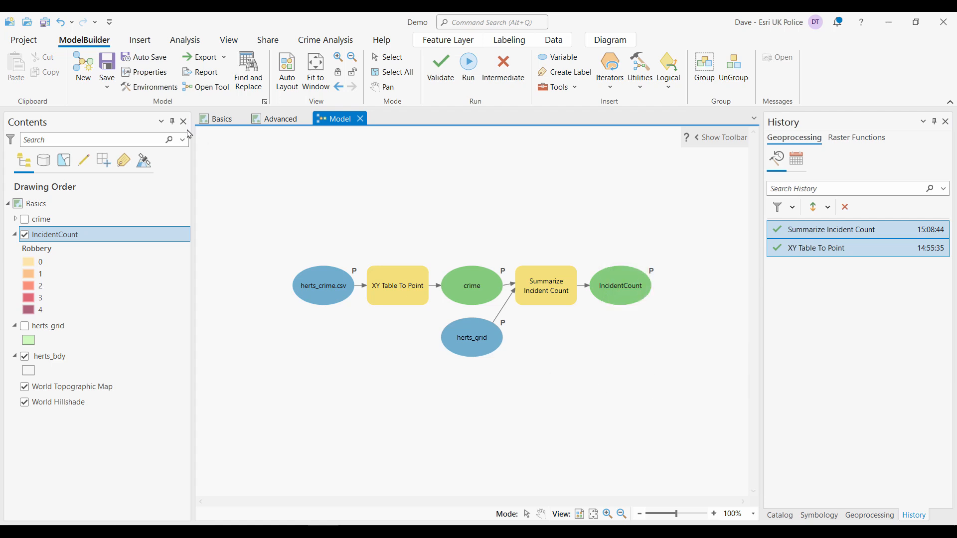
- Save the model and return to the Basics map
left_click(107, 64)
left_click(780, 516)
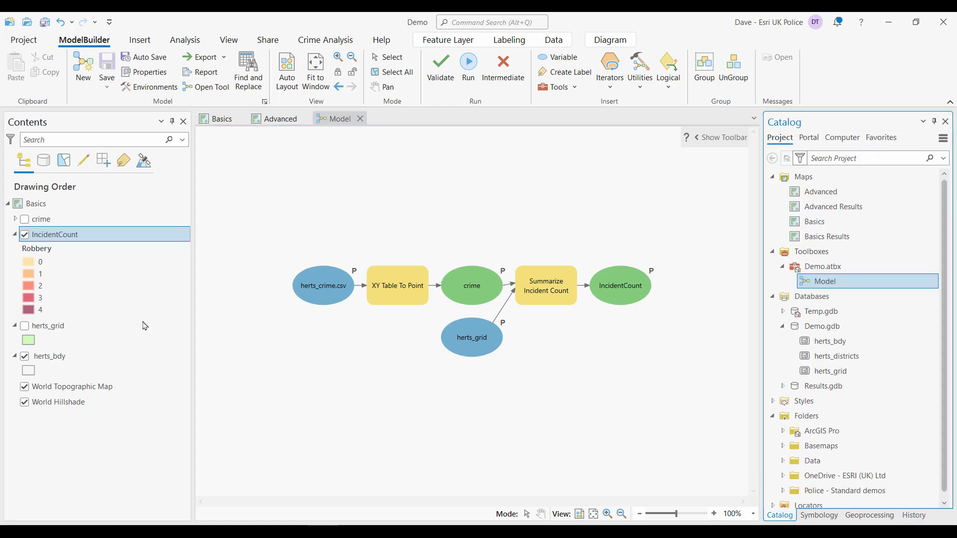
left_click(218, 122)
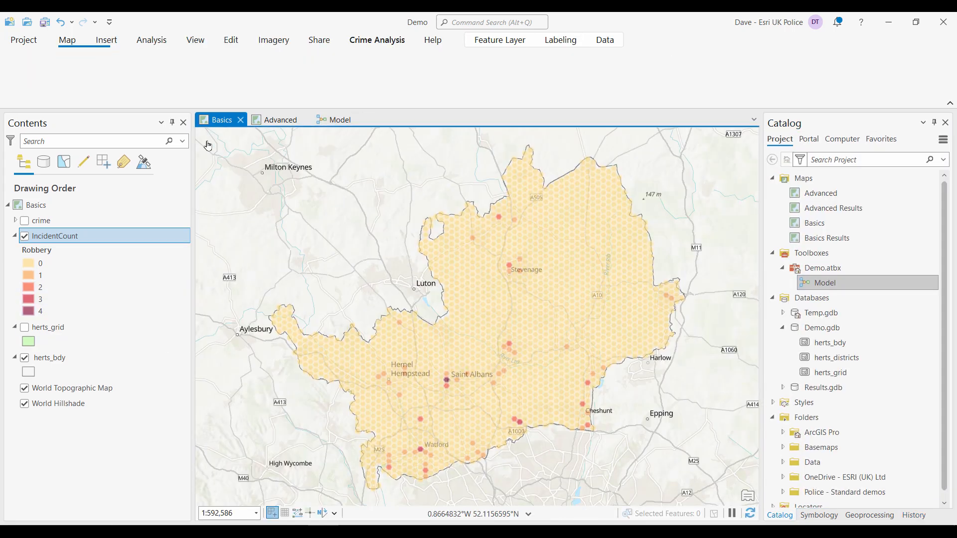
- Remove the crime and IncidentCount layers from the Basics map
left_click(41, 221)
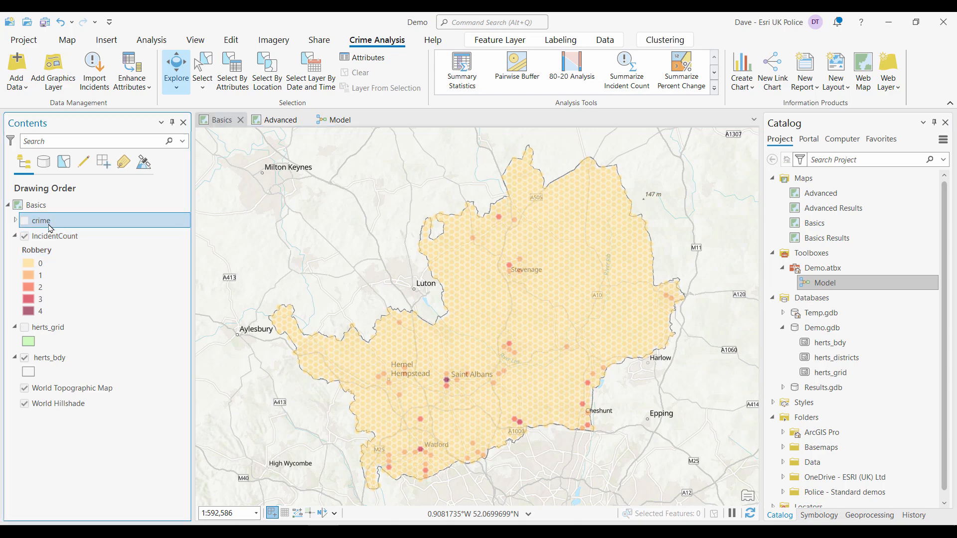
left_click(59, 236, "ctrl")
right_click(66, 242)
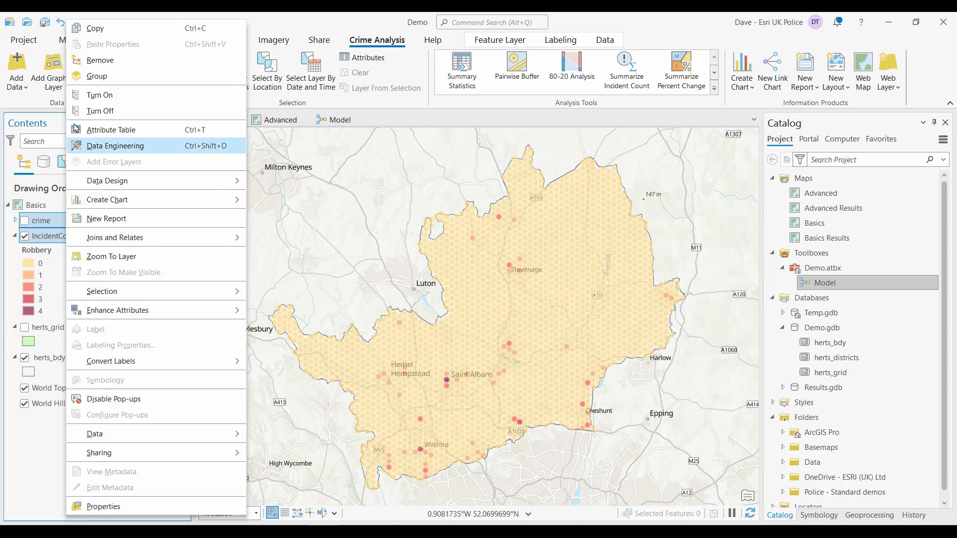
left_click(93, 60)
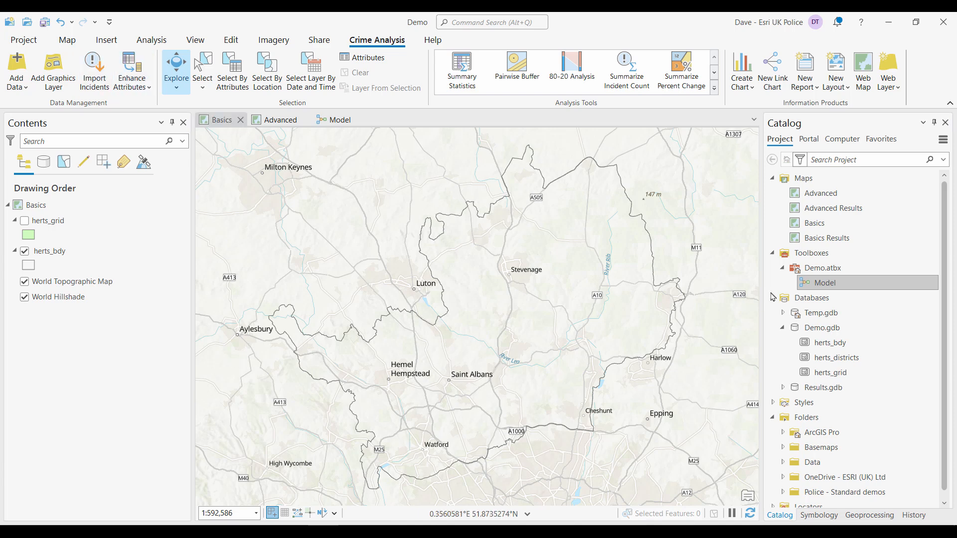
- Open the Model tool from Demo.atbx and run it with its default parameters
double_click(827, 284)
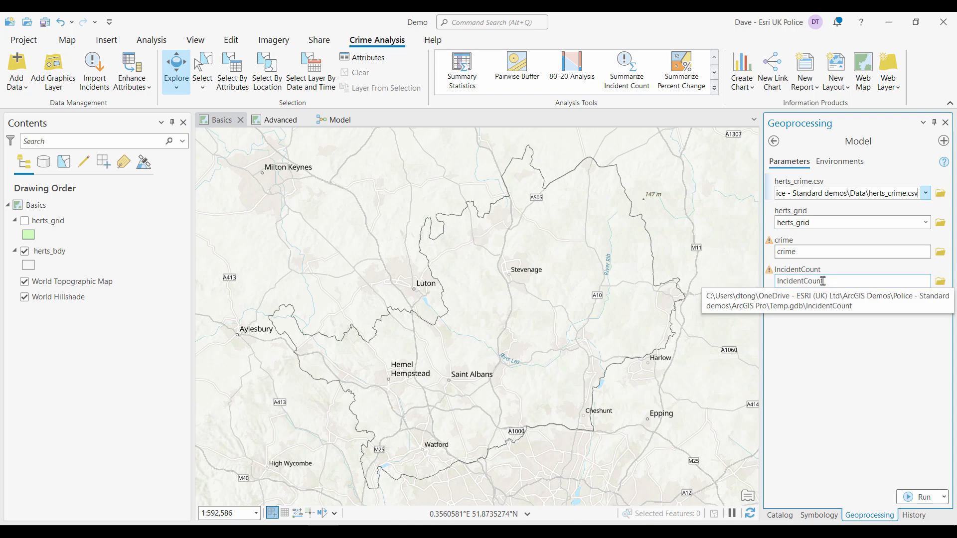
left_click(922, 494)
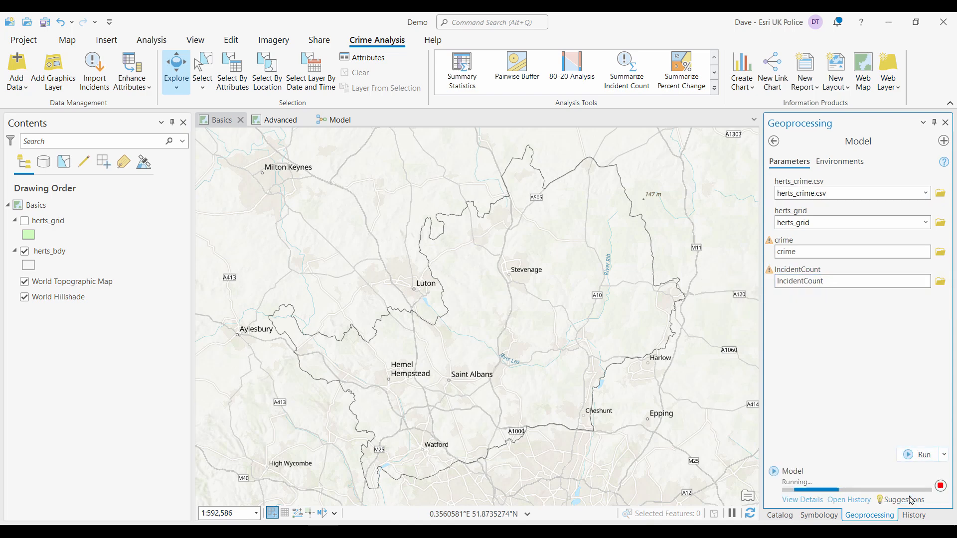
mouse_move(912, 500)
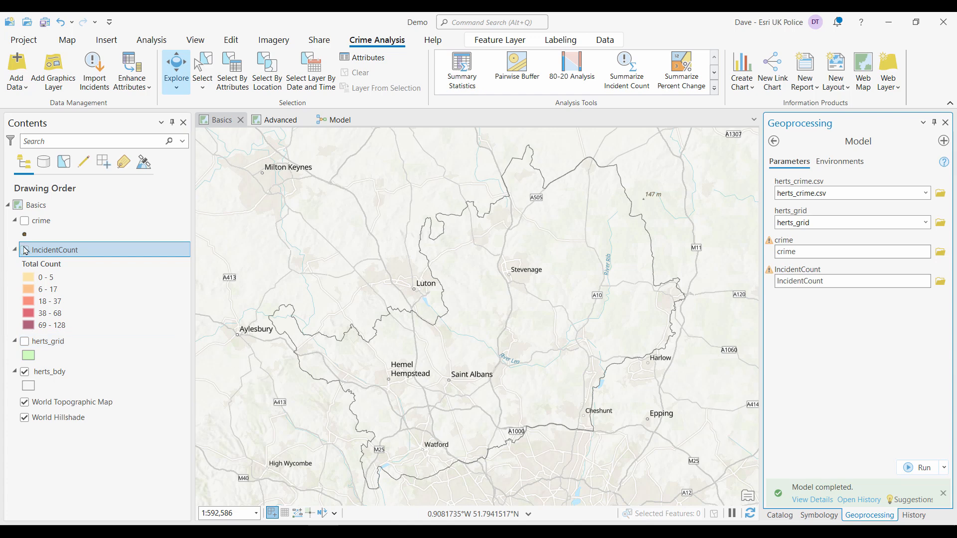
- Display the new IncidentCount hexagons, briefly comparing them with the crime points layer
left_click(25, 221)
left_click(25, 250)
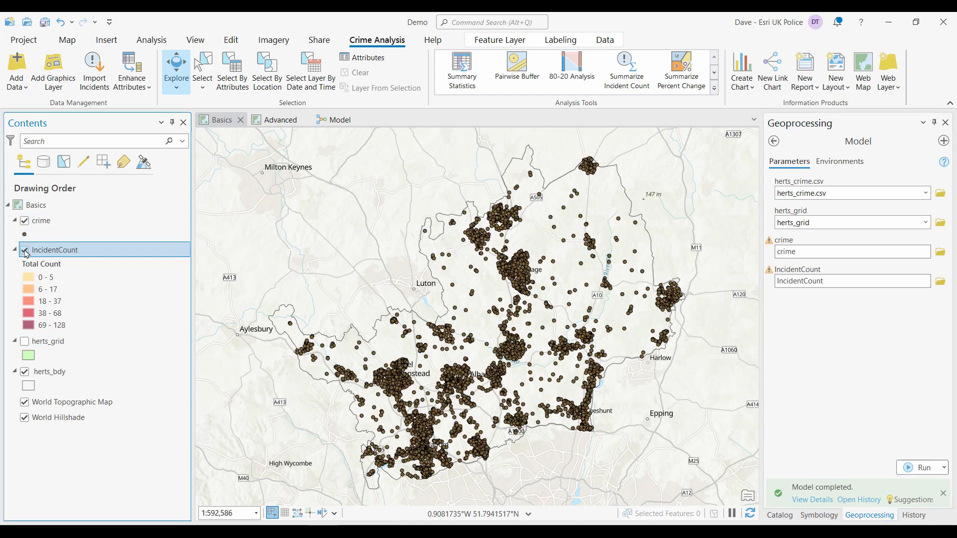
left_click(24, 220)
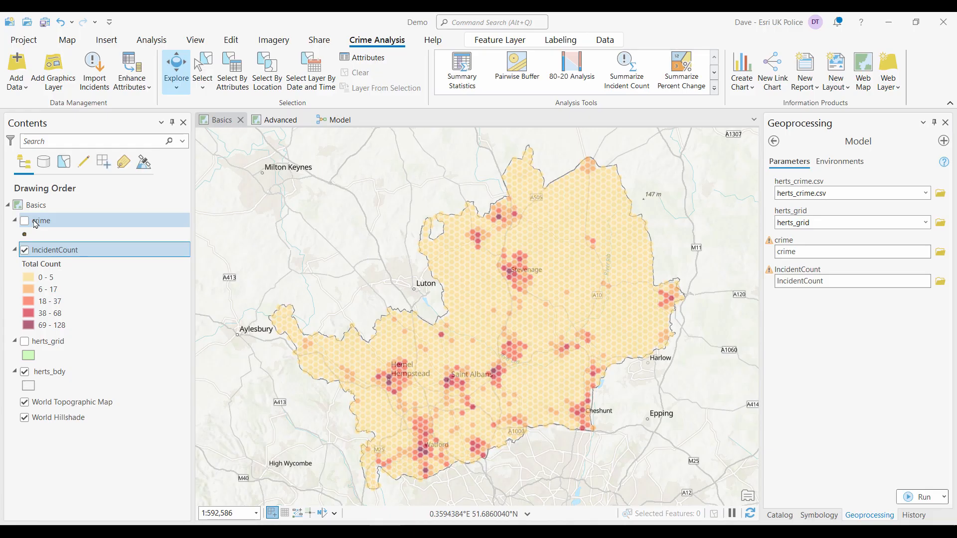
- Open the IncidentCount attribute table and sort it by Total Count in descending order
left_click(67, 246)
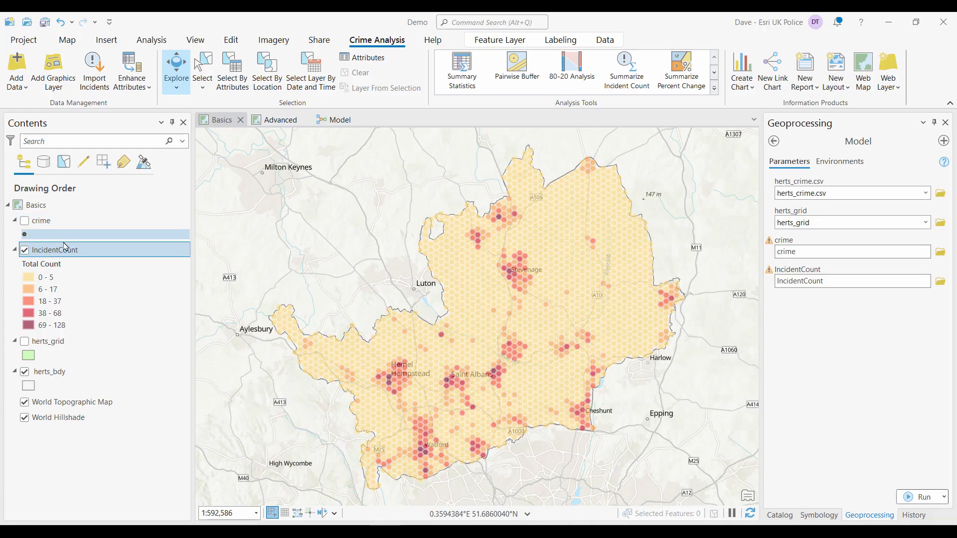
right_click(79, 252)
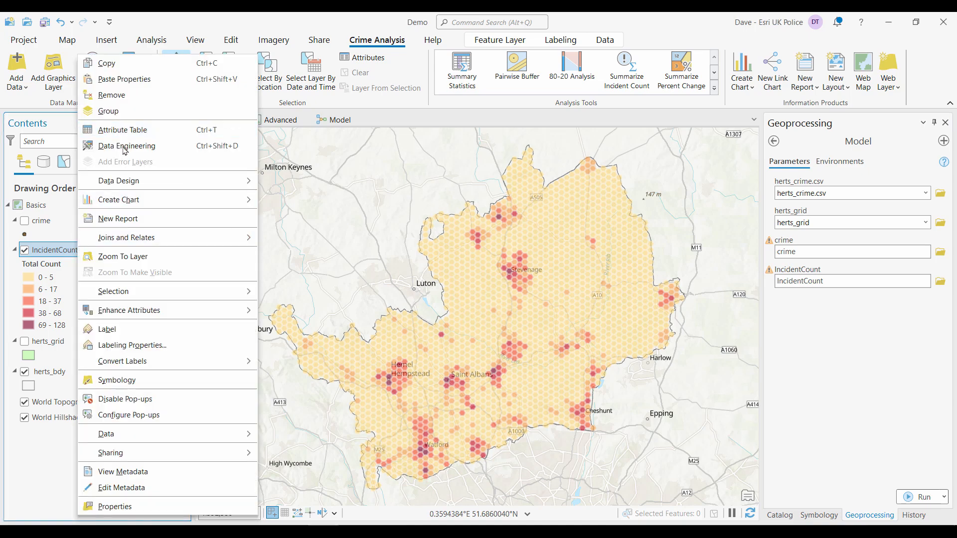
left_click(131, 133)
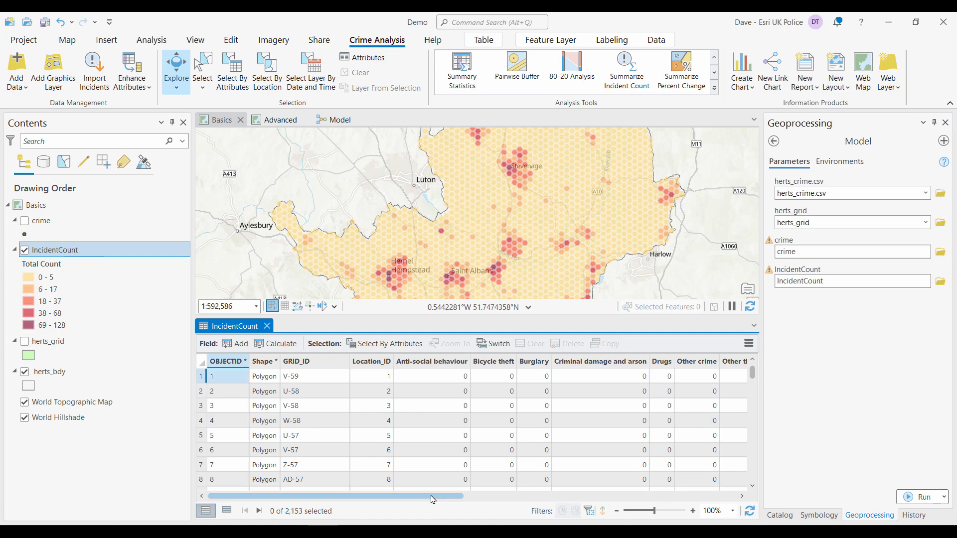
left_click_drag(436, 496, 711, 499)
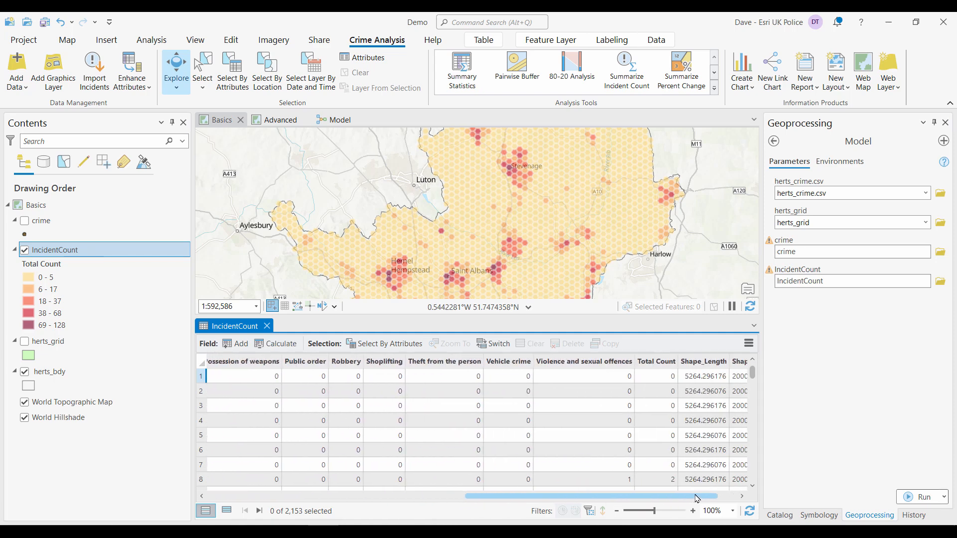
right_click(614, 361)
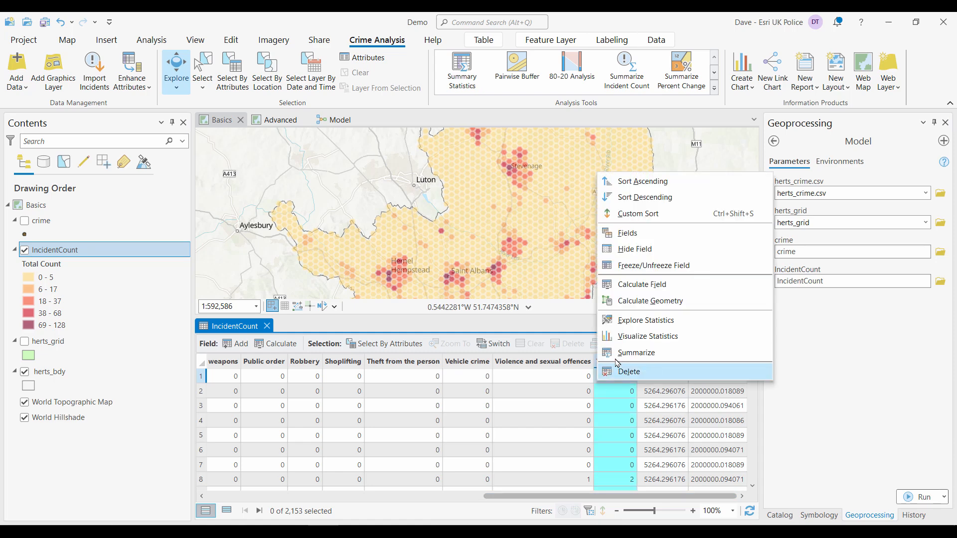
left_click(638, 197)
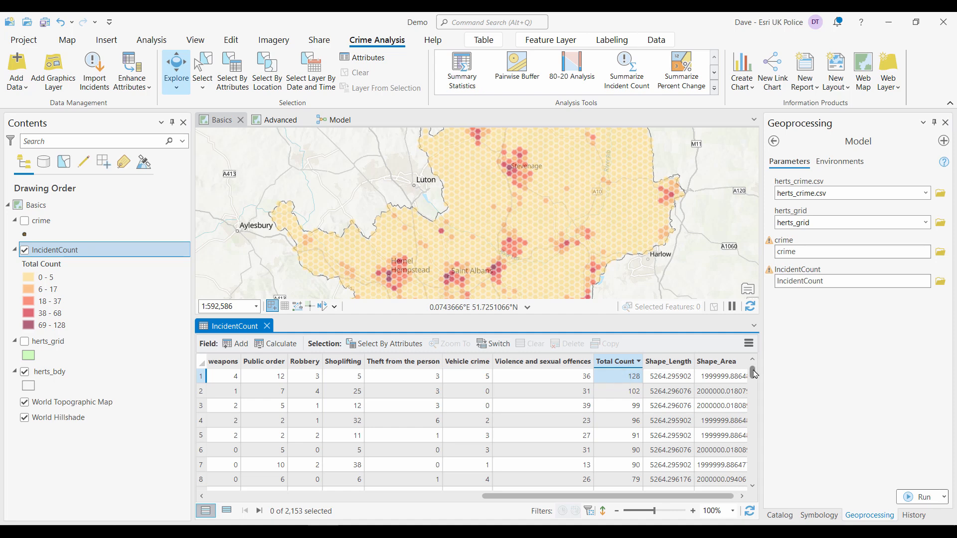
- Locate the hexagon record with a Total Count of 68, then close the table and clear the selection
mouse_move(753, 373)
left_mouse_down()
mouse_move(759, 489)
mouse_move(754, 359)
left_mouse_up()
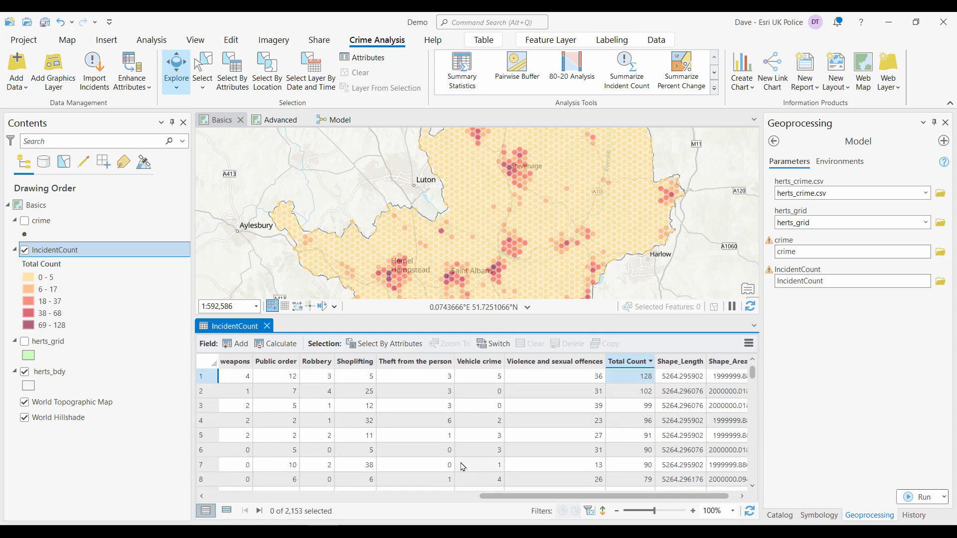
scroll(463, 467, "down", 2)
left_click(495, 439)
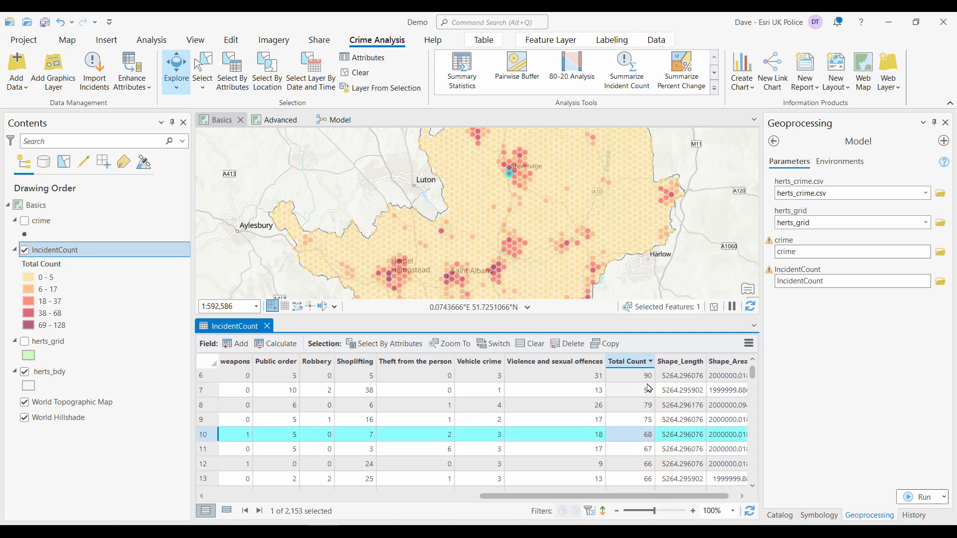
left_click(267, 326)
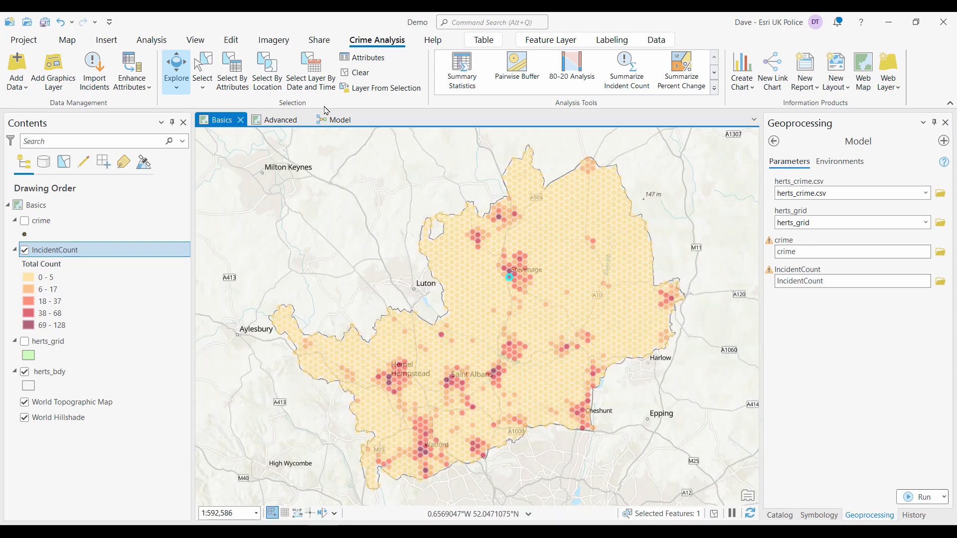
left_click(355, 72)
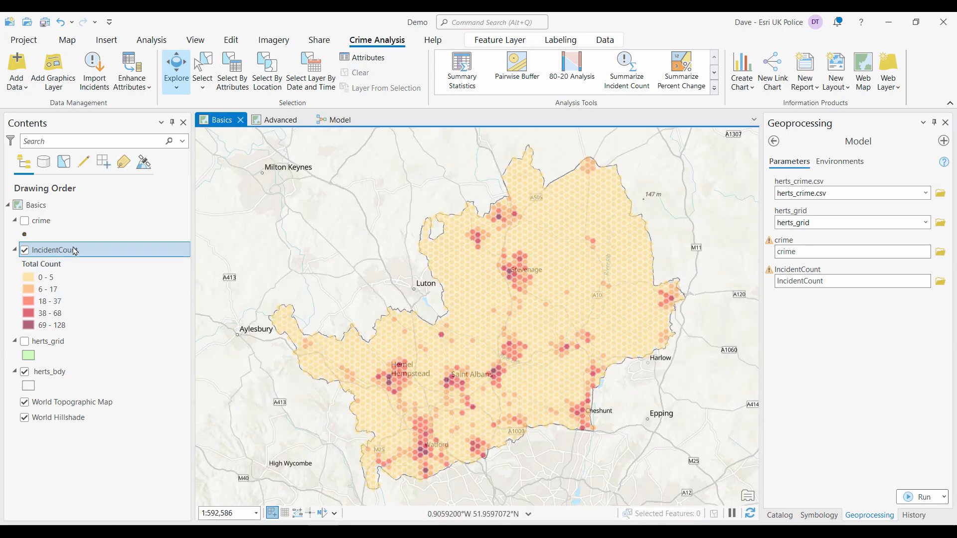
- Add a definition query to IncidentCount showing only cells where Total Count is greater than or equal to 68
left_click(78, 250)
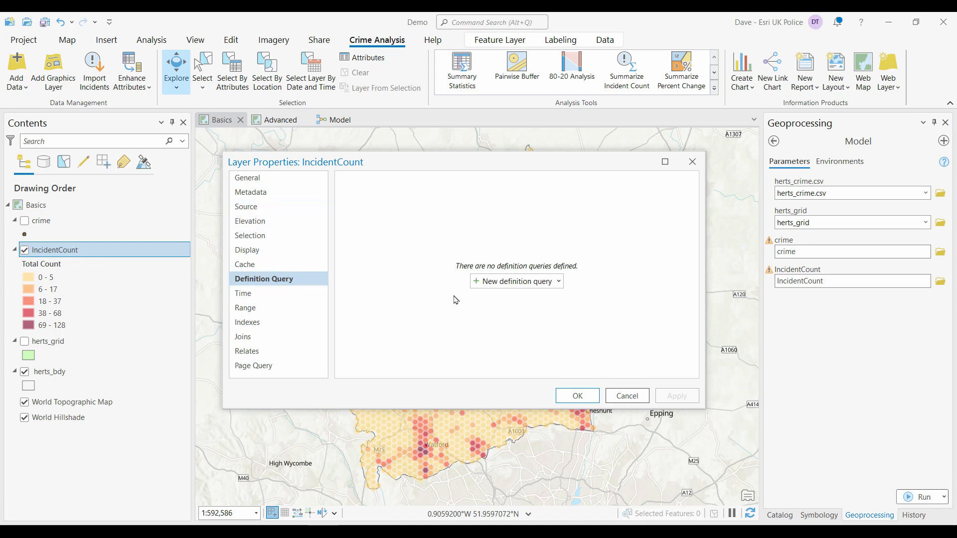
left_click(490, 283)
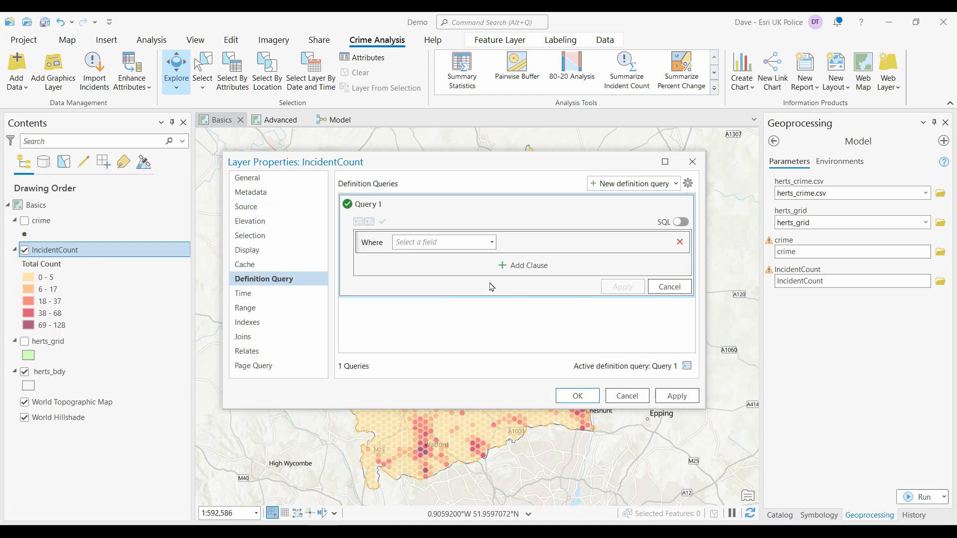
left_click(492, 242)
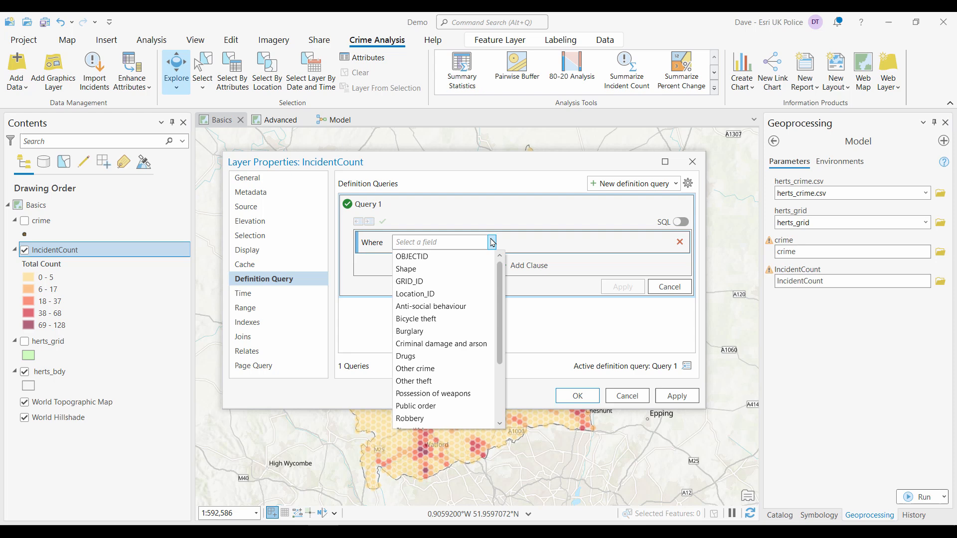
scroll(424, 404, "down", 2)
left_click(424, 406)
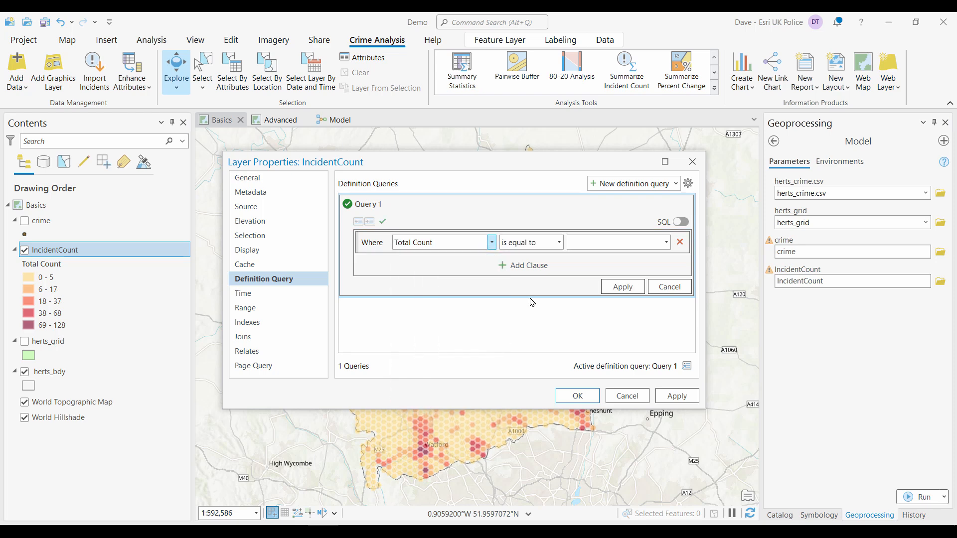
left_click(559, 243)
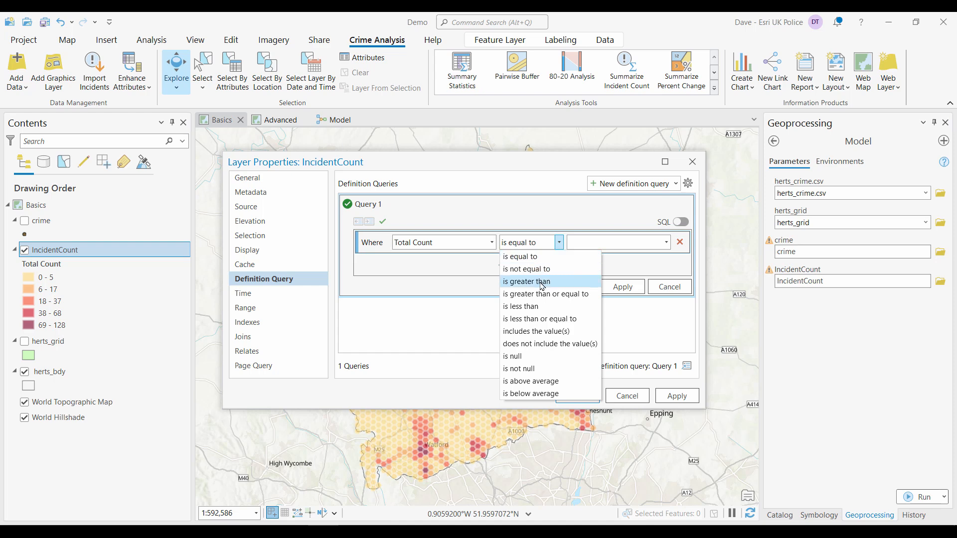
left_click(543, 294)
left_click(589, 241)
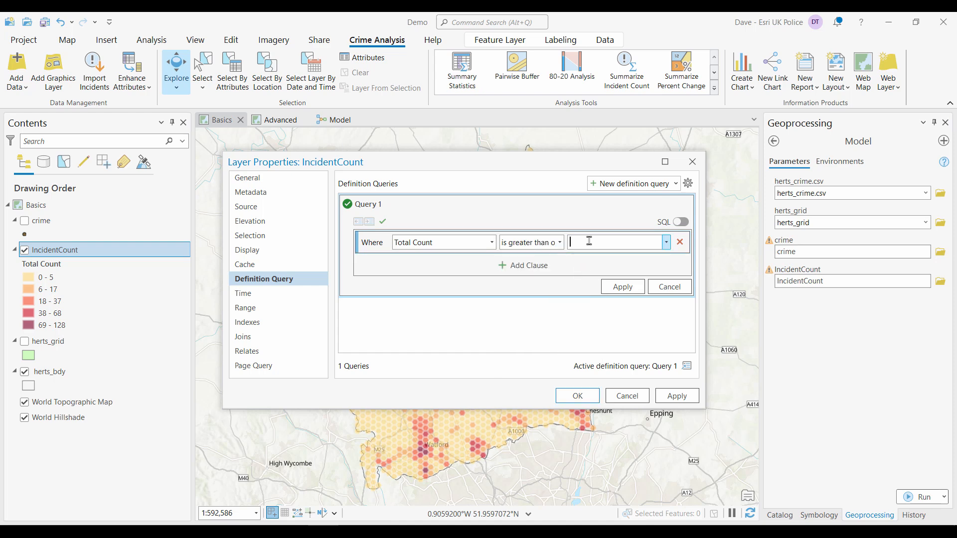
left_click(622, 286)
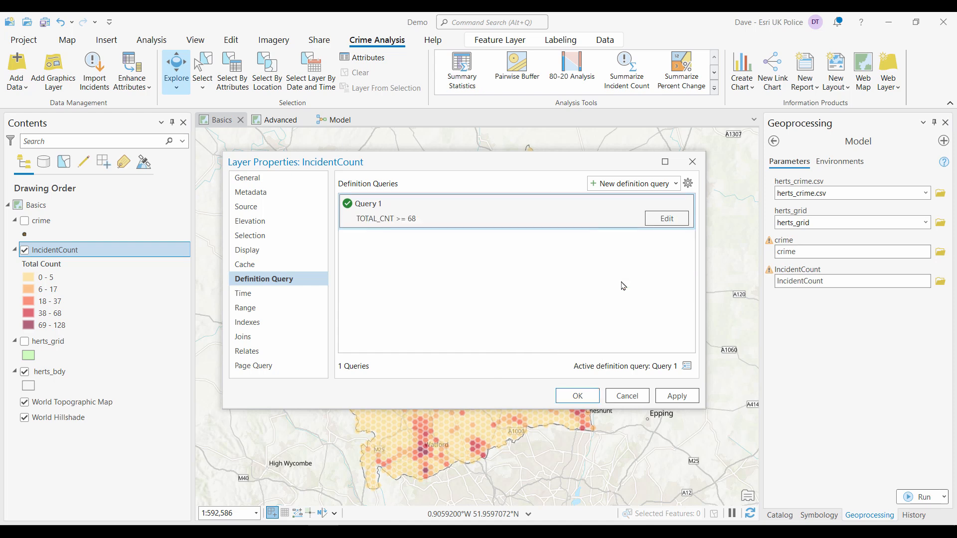
left_click(584, 399)
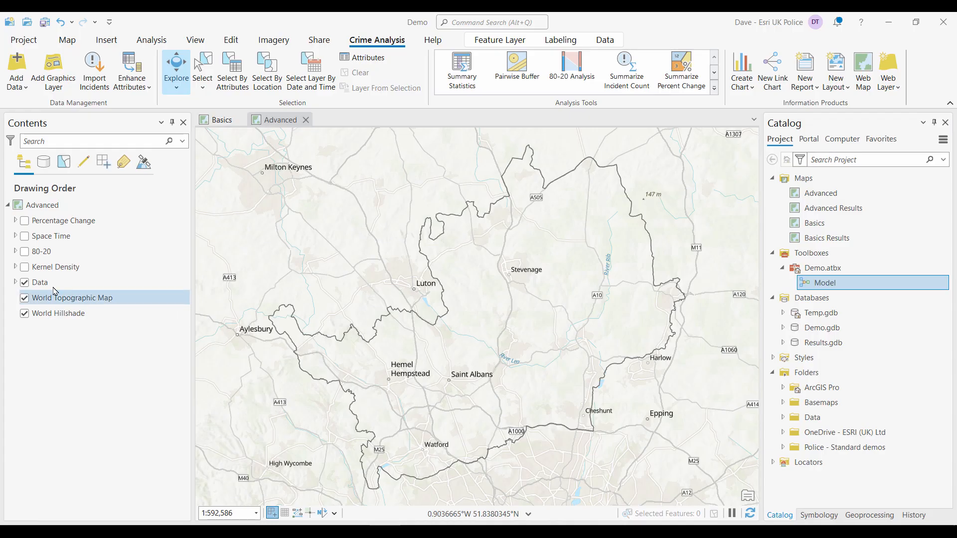
- Turn on the Kernel Density group's asb layer and add a definition query where Crime type is equal to Anti-social behaviour
left_click(16, 269)
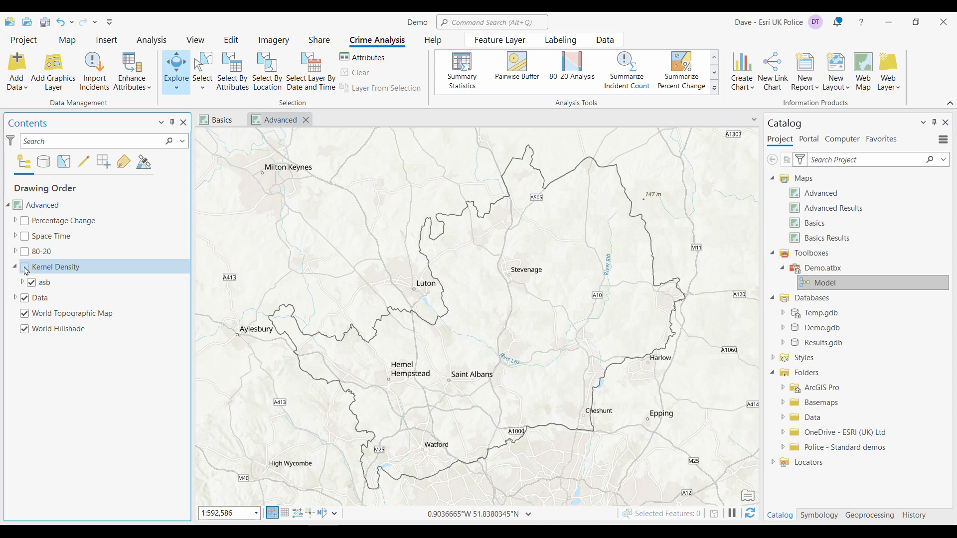
left_click(24, 267)
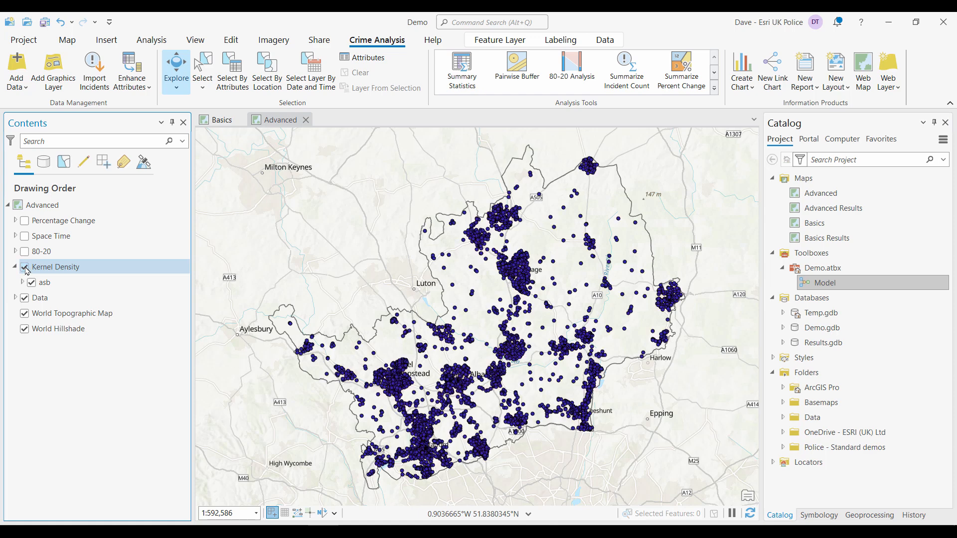
double_click(53, 285)
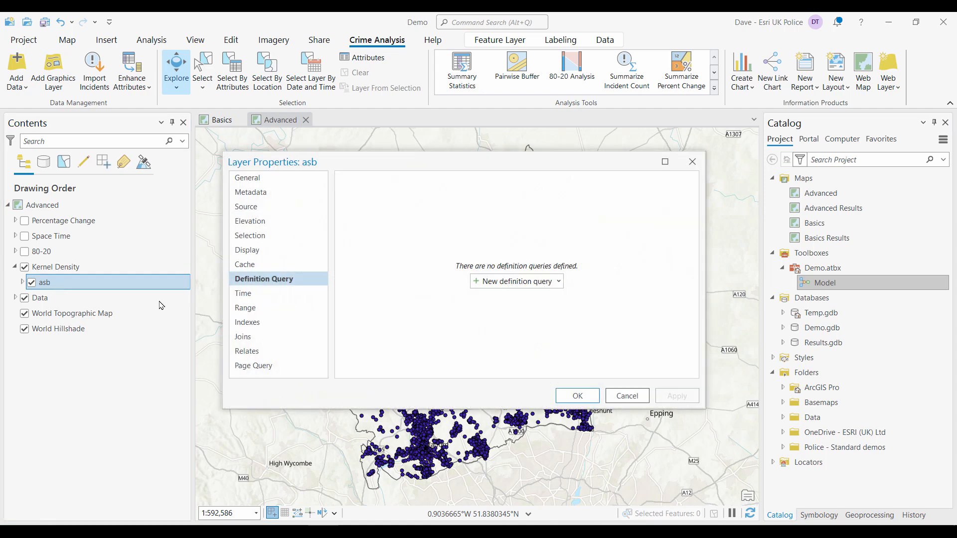
left_click(479, 283)
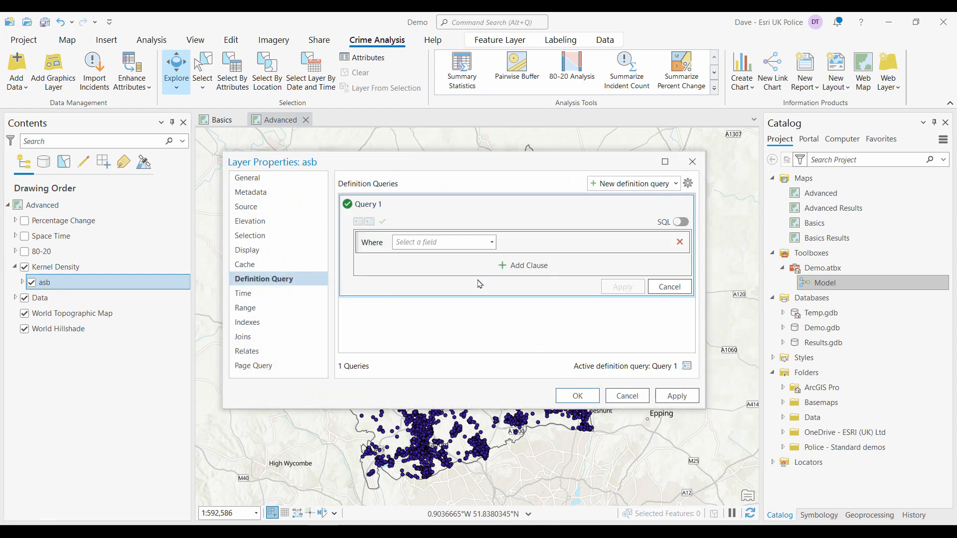
left_click(491, 242)
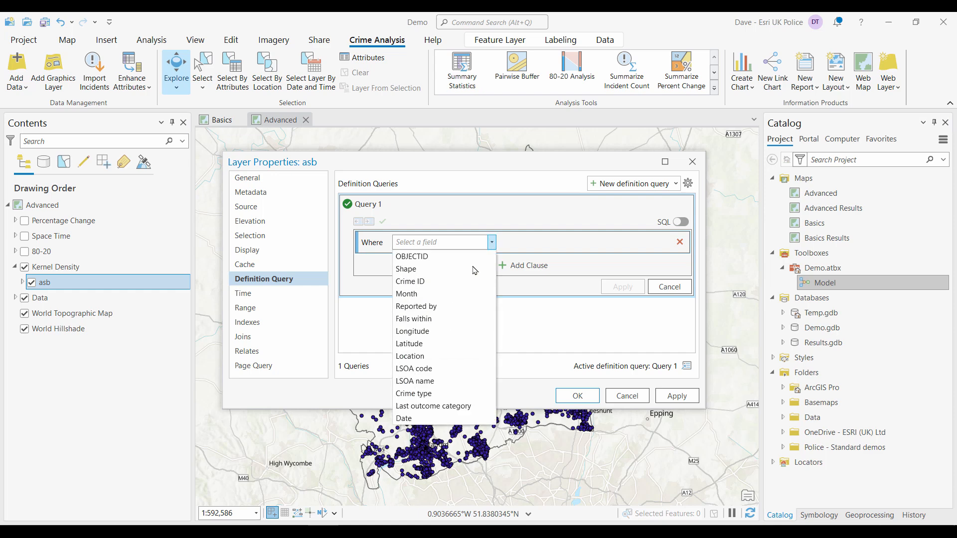
left_click(432, 394)
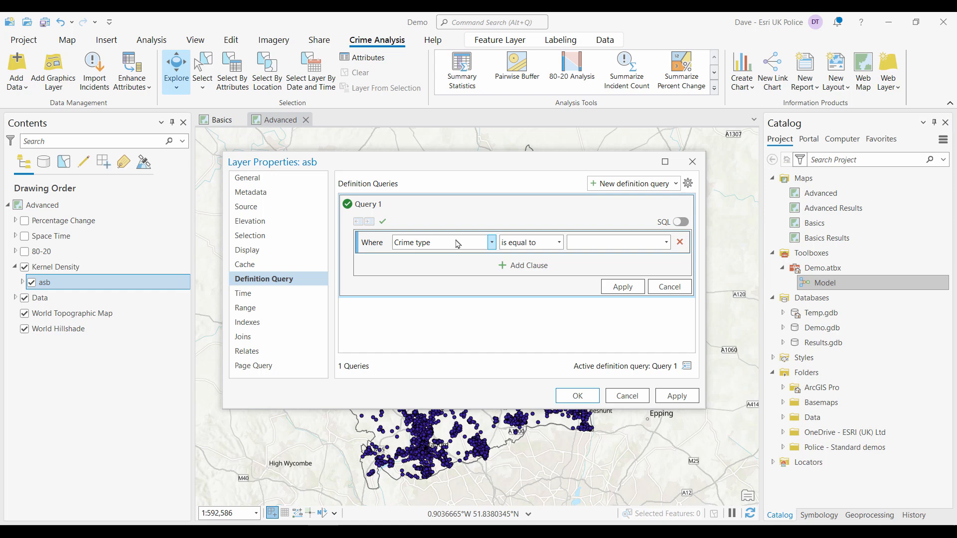
left_click(666, 243)
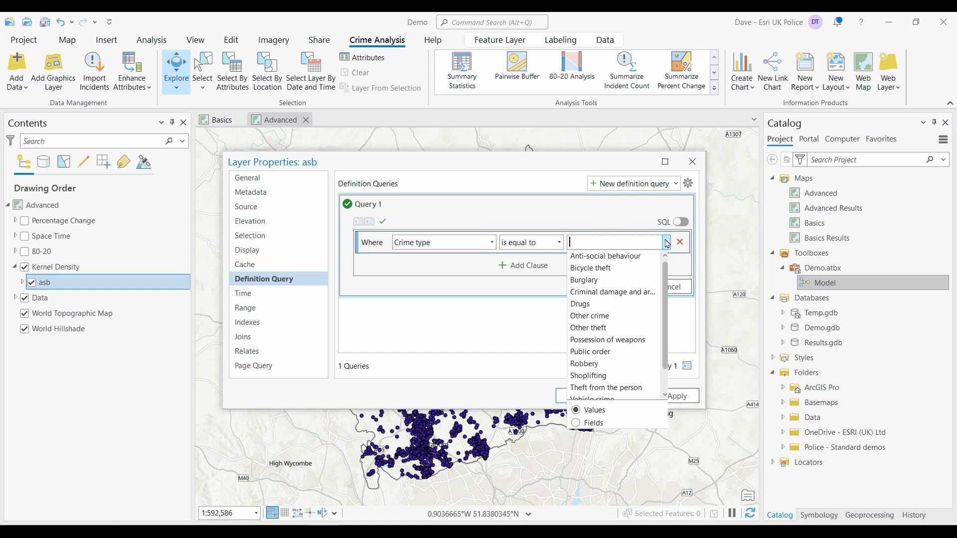
left_click(636, 255)
left_click(623, 287)
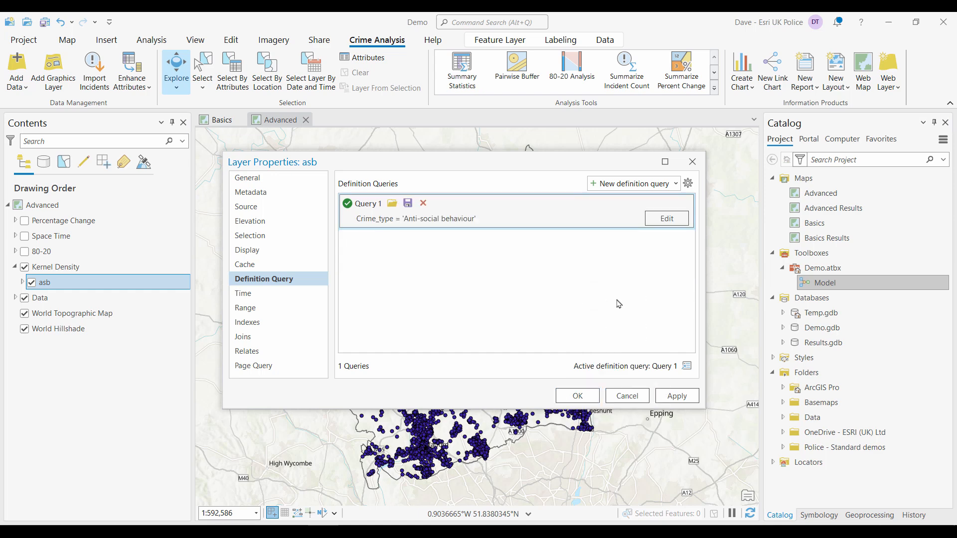
left_click(578, 397)
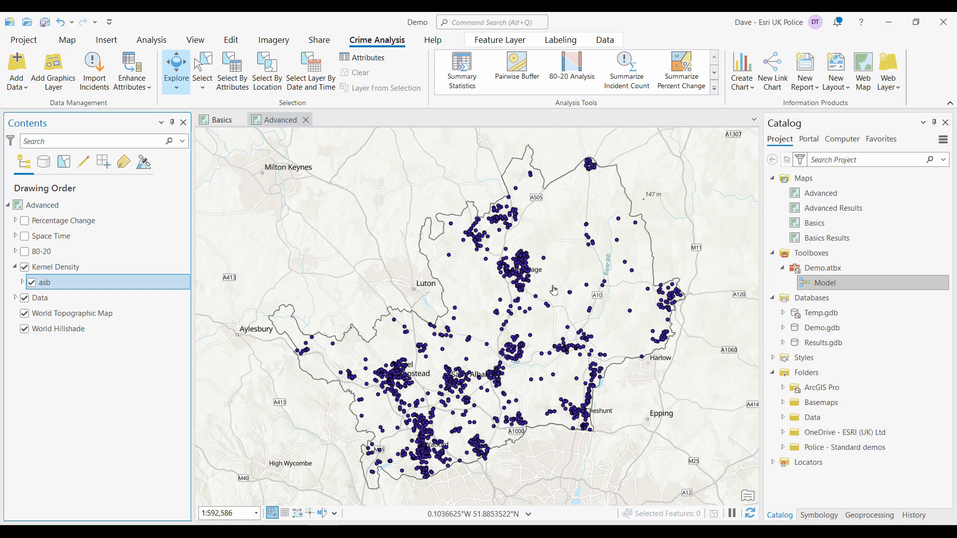
- Run the Kernel Density tool on the Kernel Density asb layer with default parameters
left_click(871, 515)
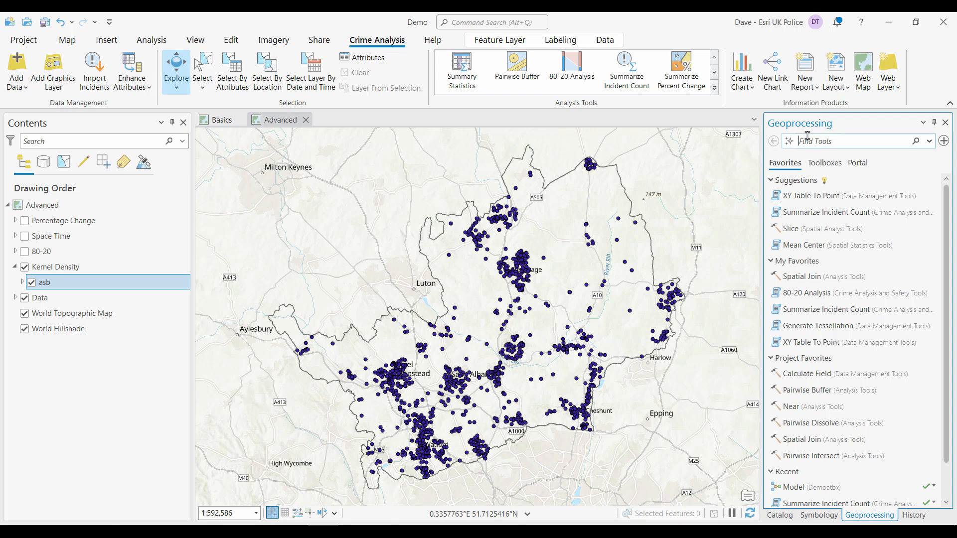
type("kerne")
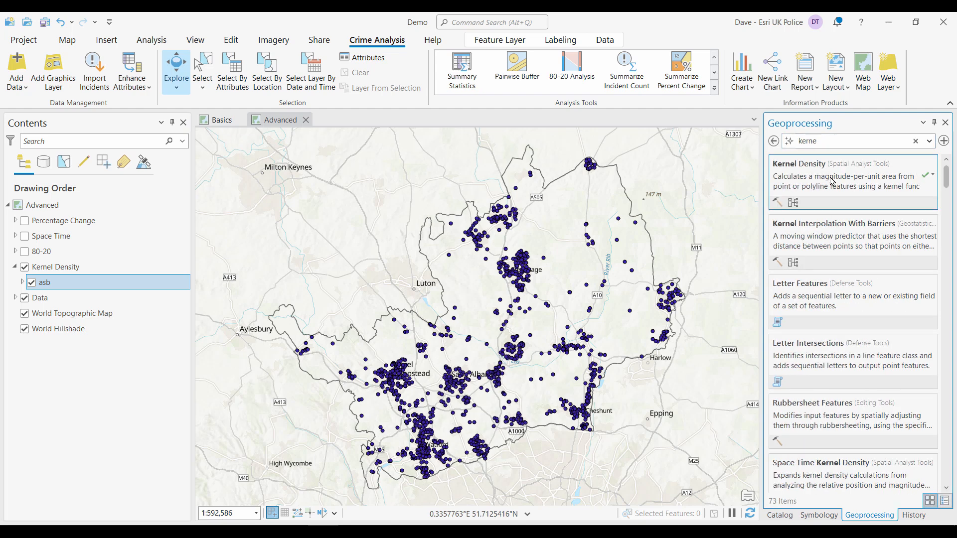
left_click(832, 182)
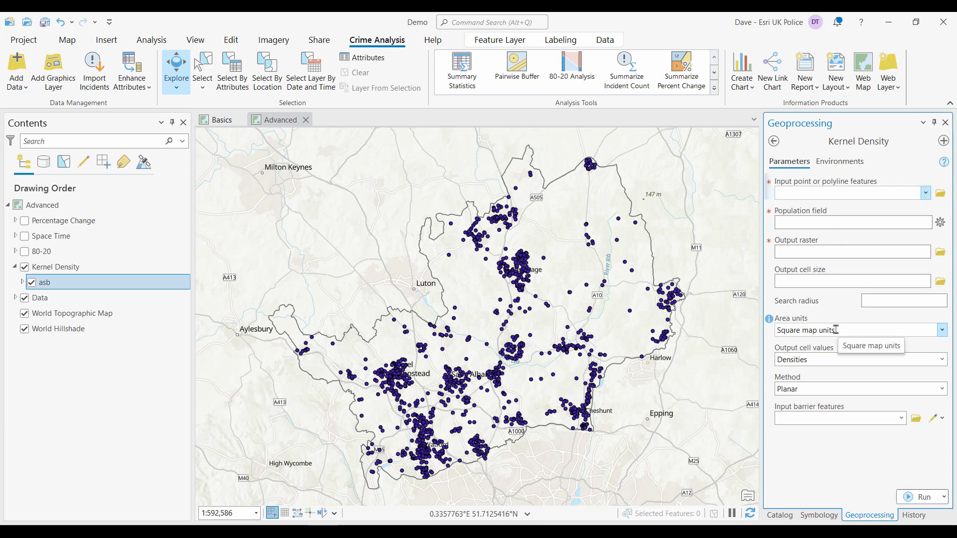
left_click(926, 193)
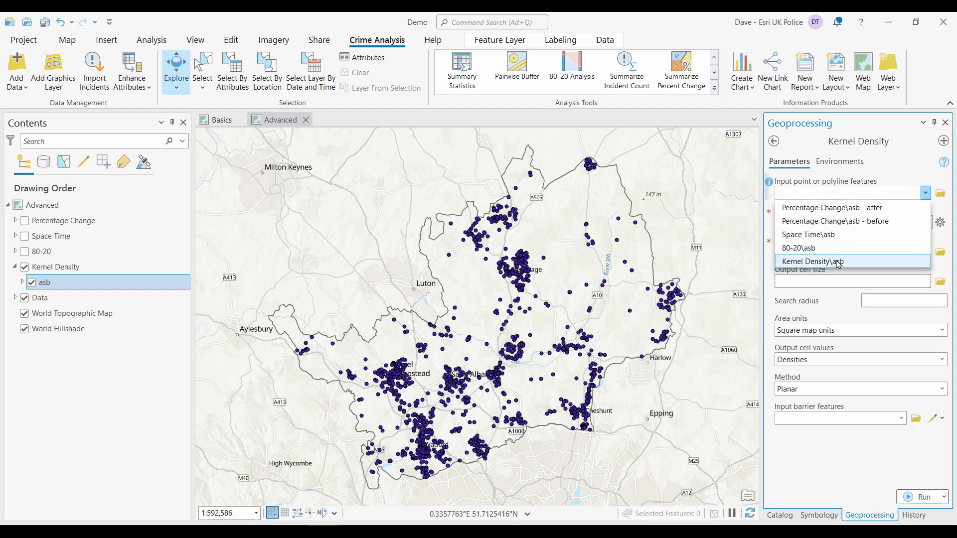
left_click(838, 263)
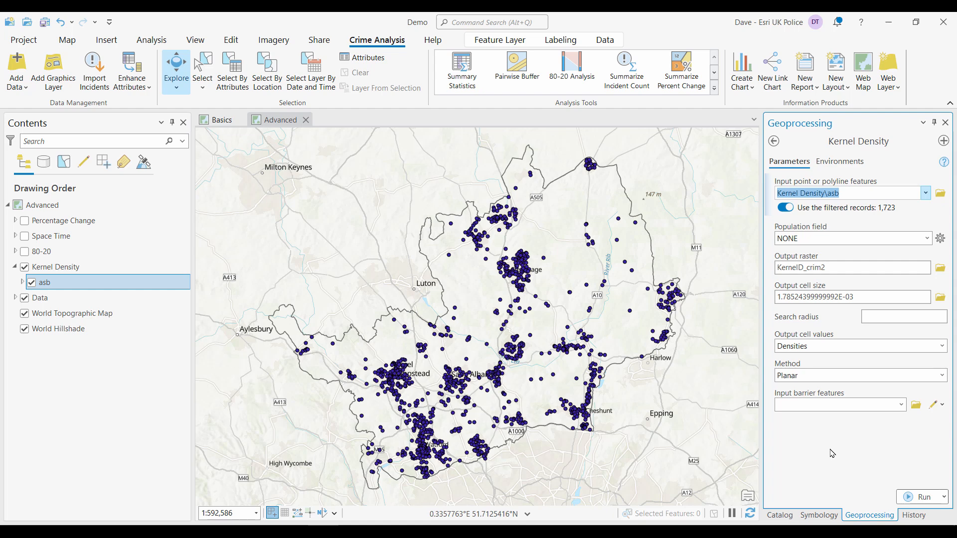
left_click(911, 499)
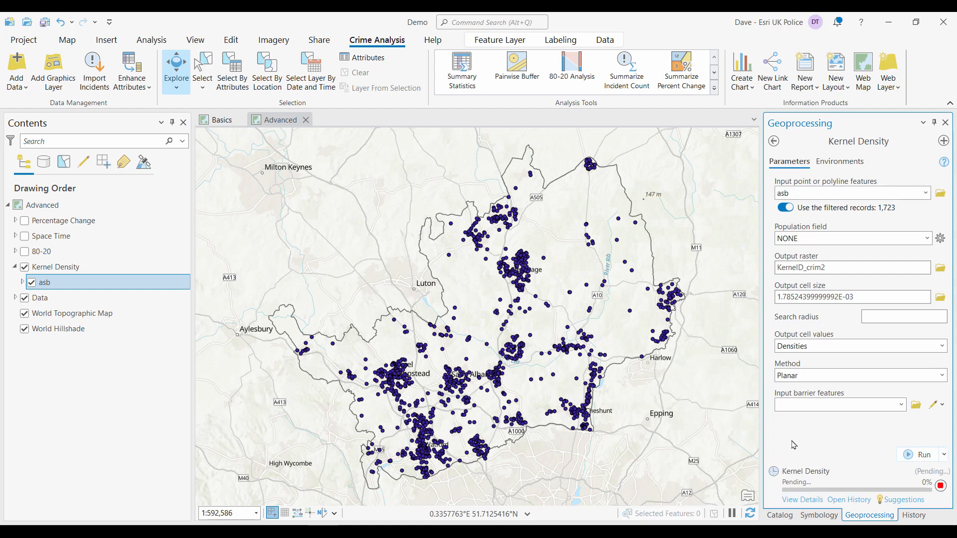
- Hide the asb points, show the KernelD_crim2 raster and move it into the Kernel Density group above asb
left_click(32, 282)
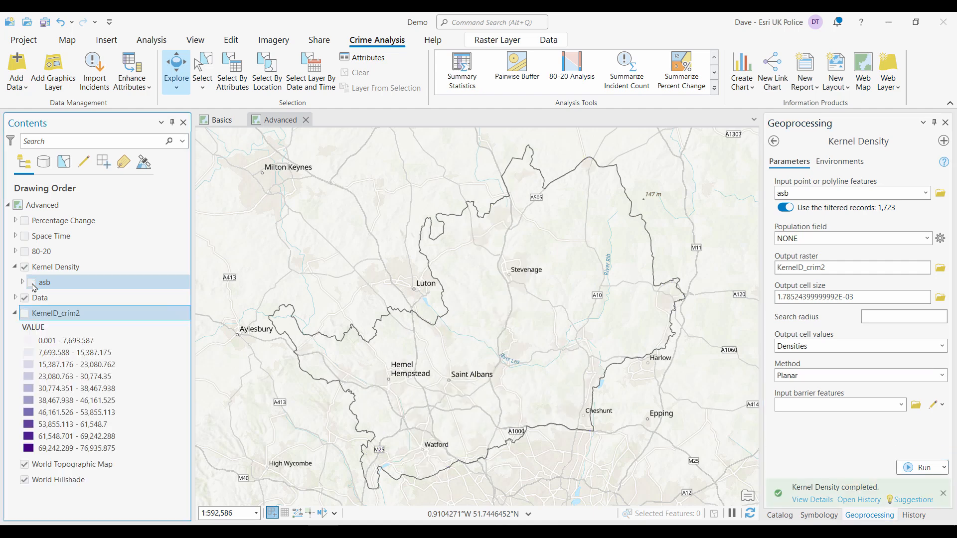
left_click(25, 313)
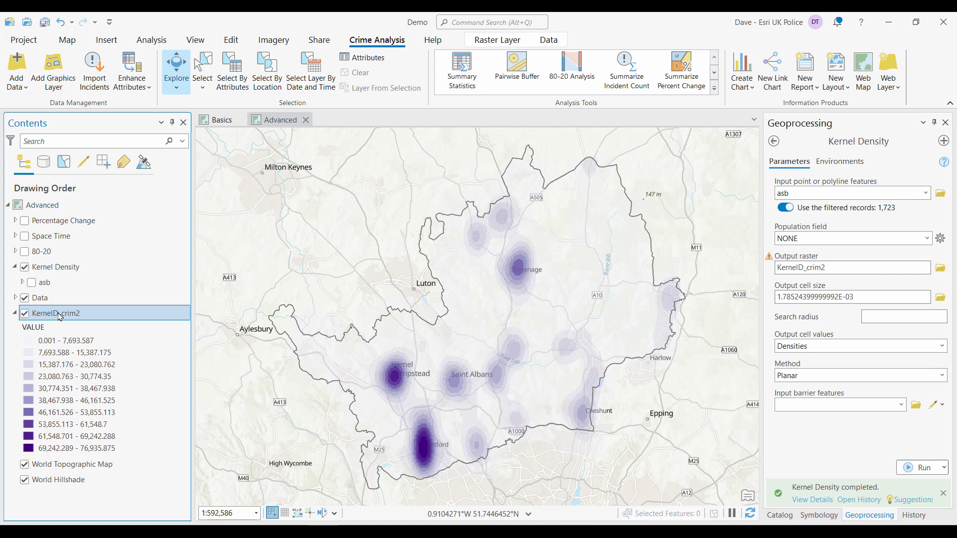
left_click_drag(60, 317, 69, 285)
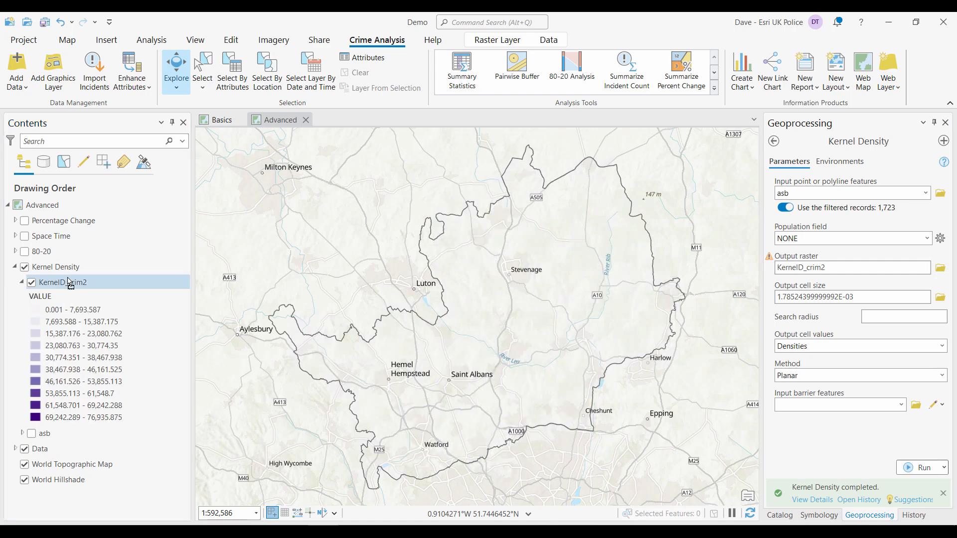
- Hide and collapse the Kernel Density group, then expand and turn on the 80-20 group
left_click(22, 282)
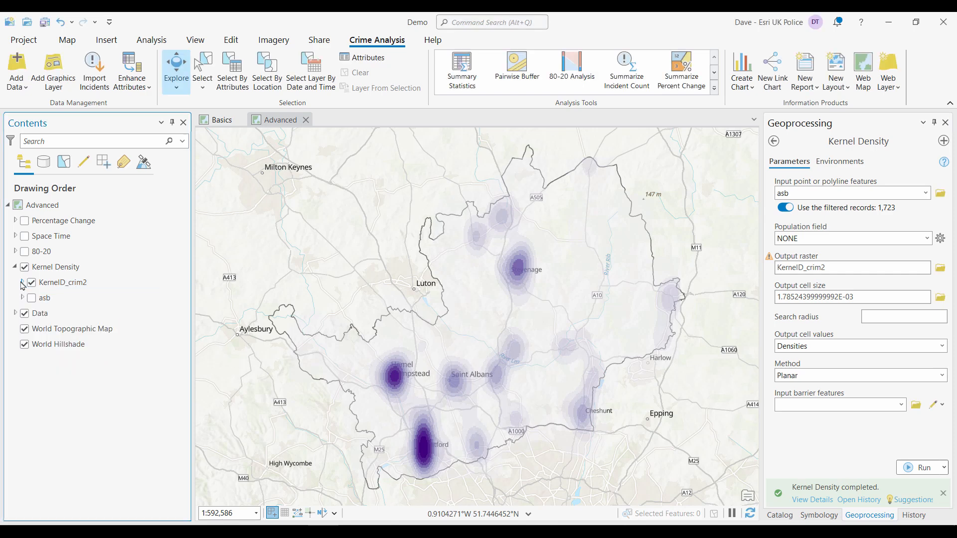
left_click(25, 273)
left_click(24, 268)
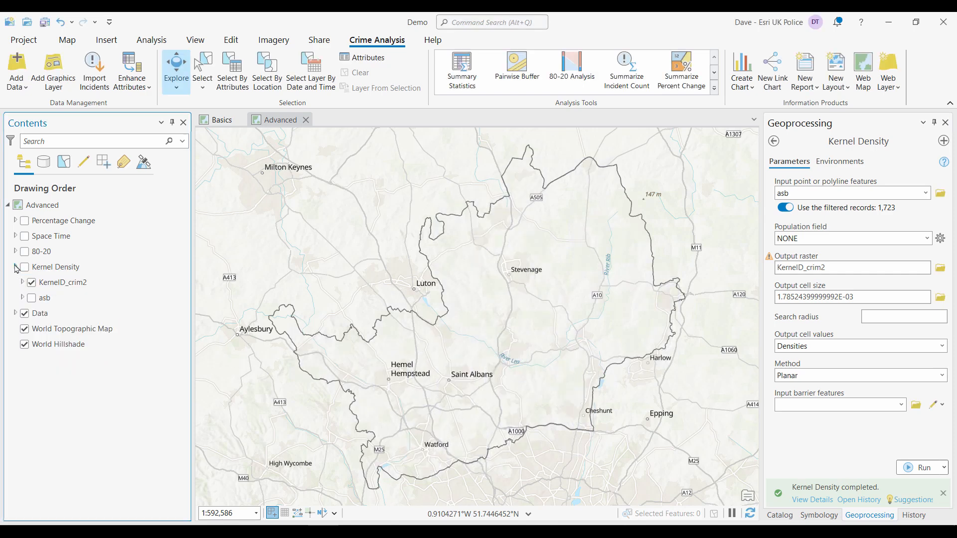
left_click(15, 267)
left_click(15, 251)
left_click(24, 252)
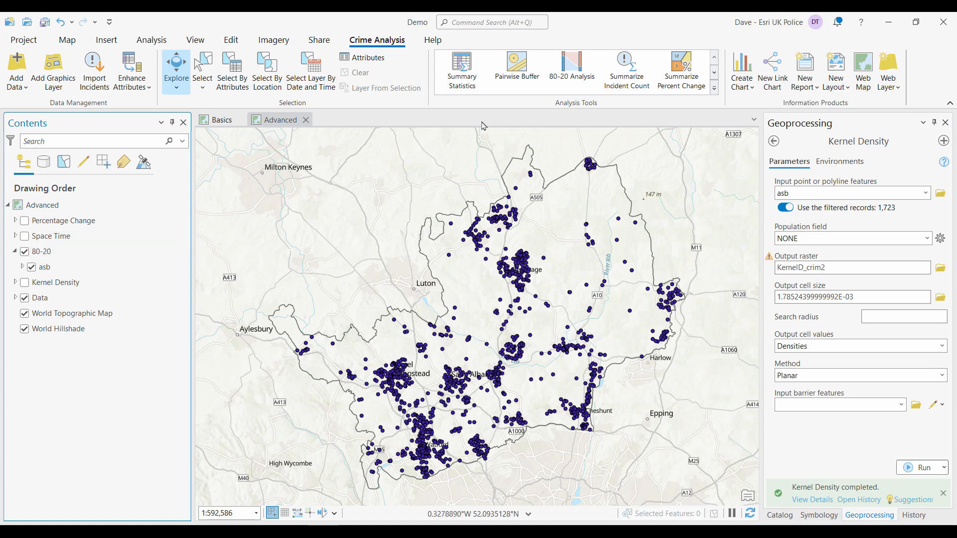
- Run 80-20 Analysis on the 80-20 asb layer, naming the output Crime8020Analysis with a 200 Meters cluster tolerance
left_click(567, 70)
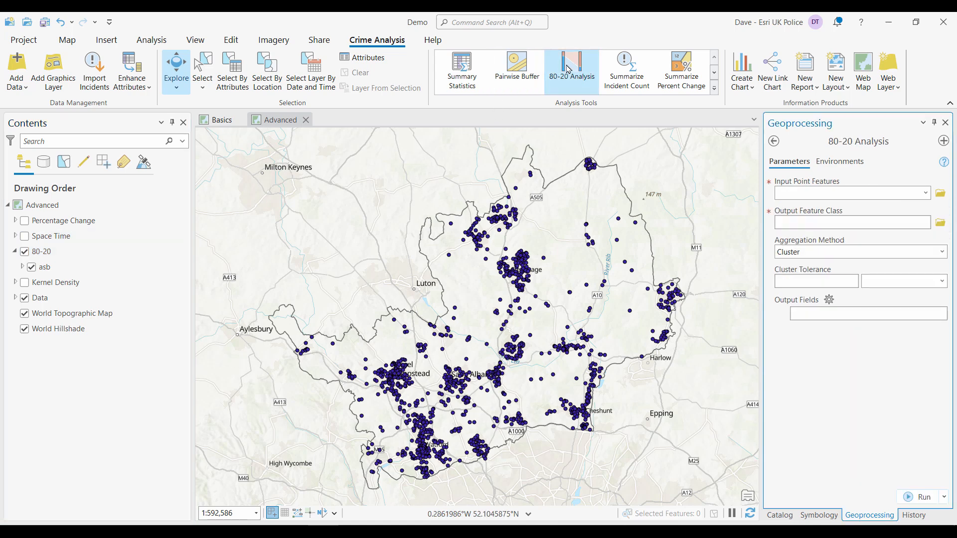
left_click(925, 193)
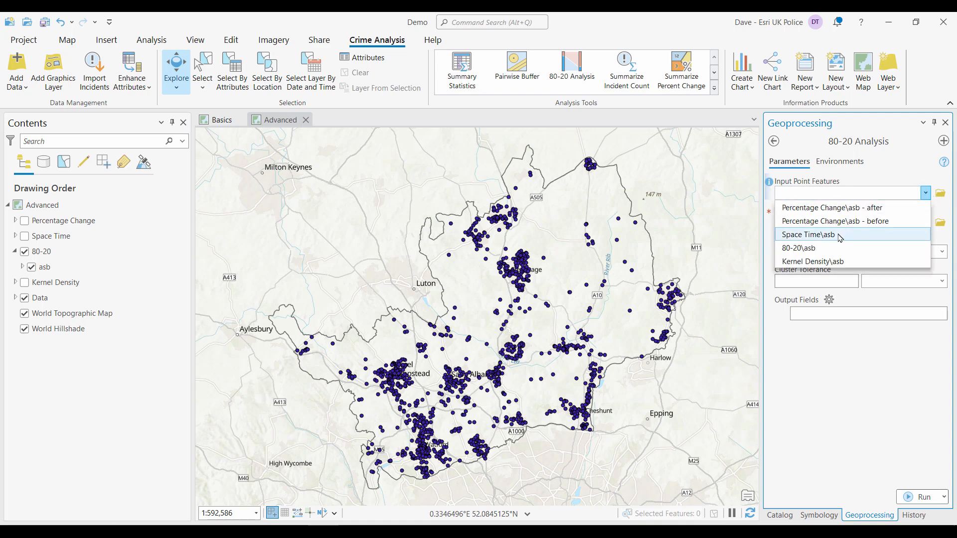
left_click(816, 248)
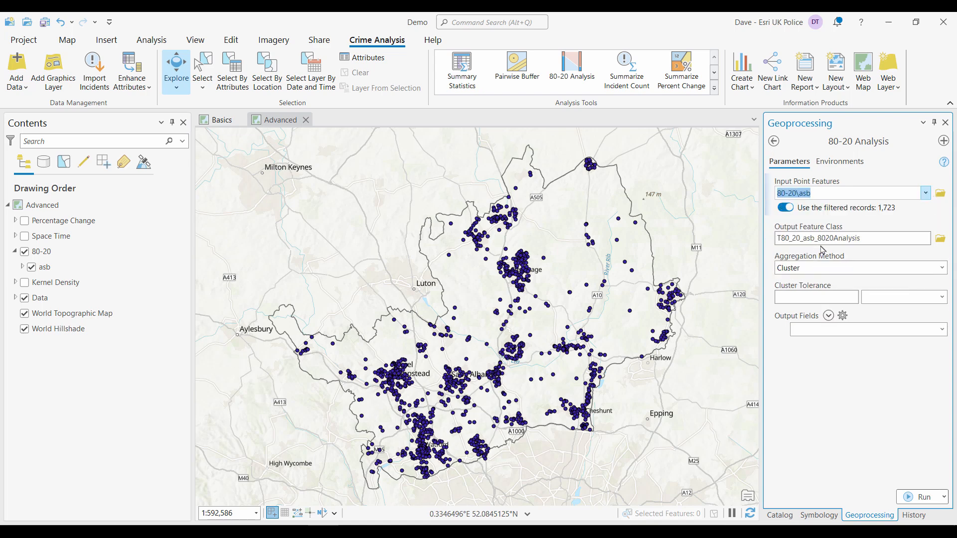
left_click(870, 238)
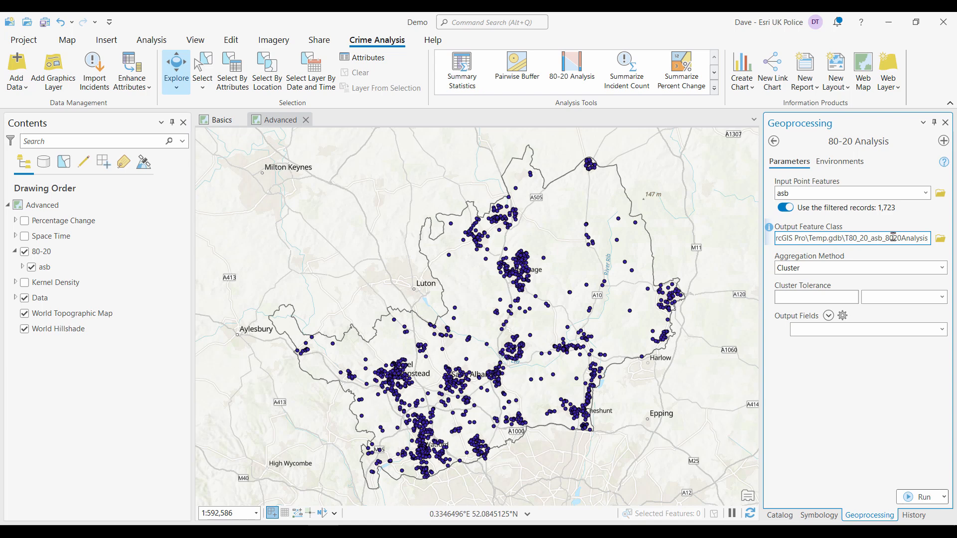
left_click_drag(886, 238, 845, 239)
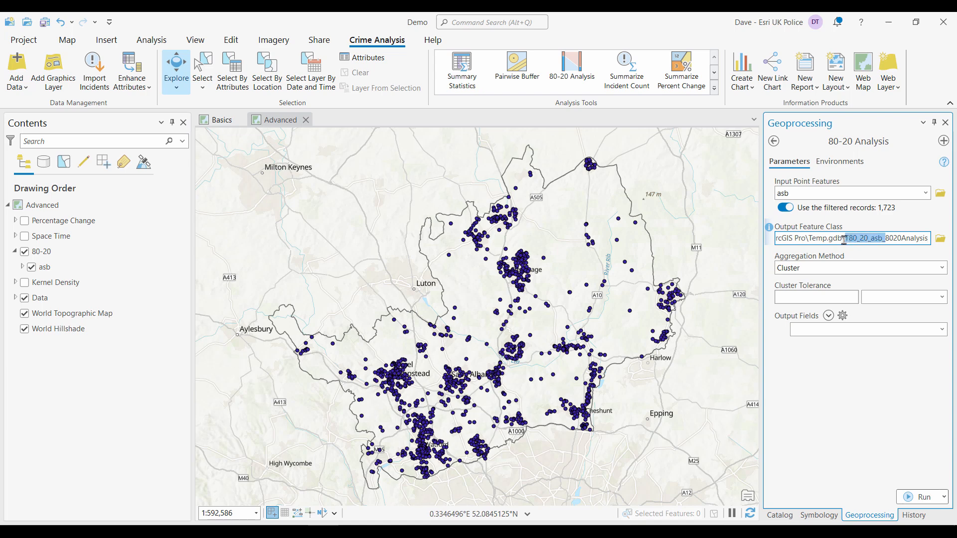
type("Crime")
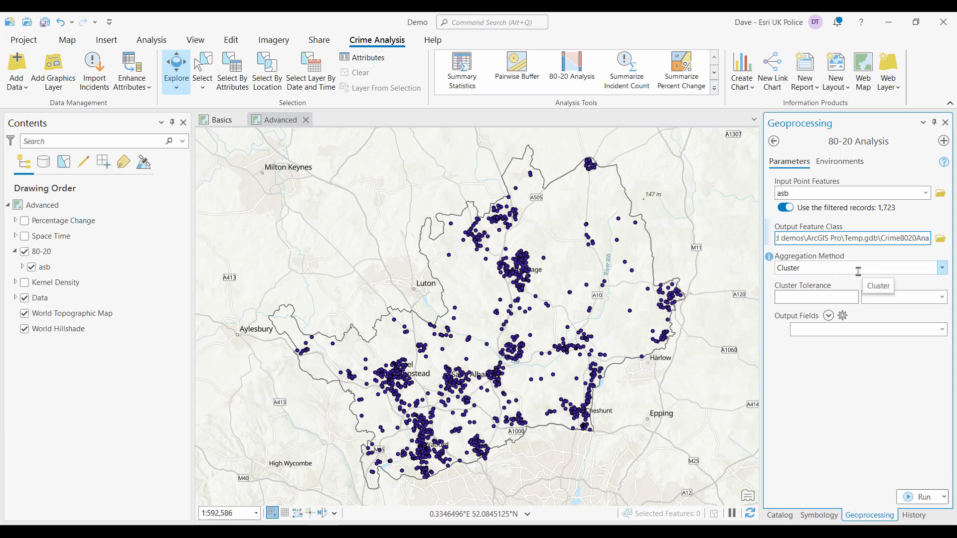
left_click(833, 299)
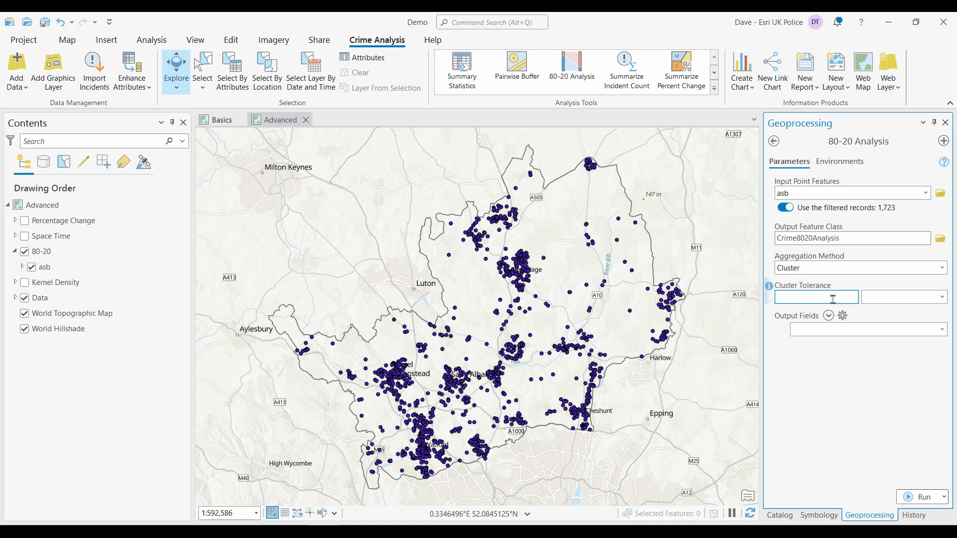
type("200")
left_click(914, 299)
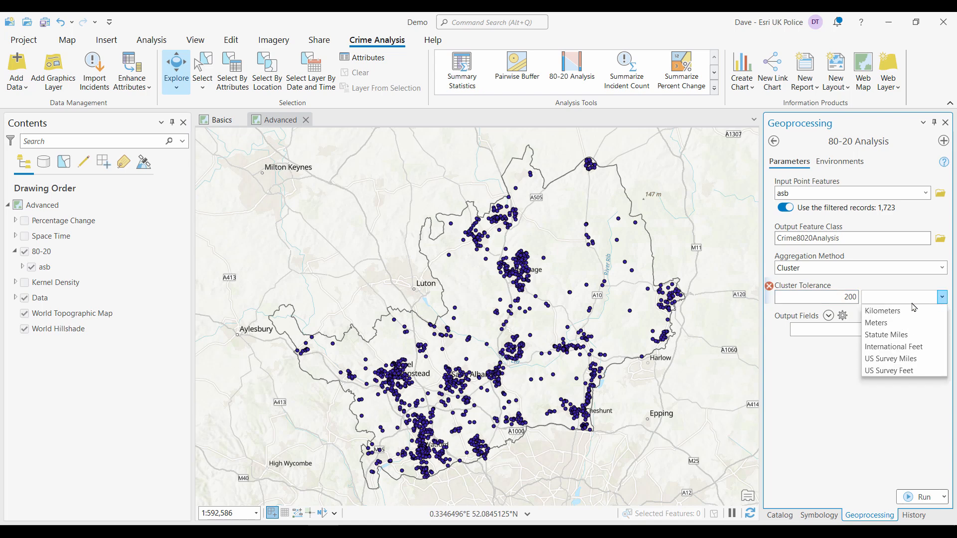
left_click(888, 323)
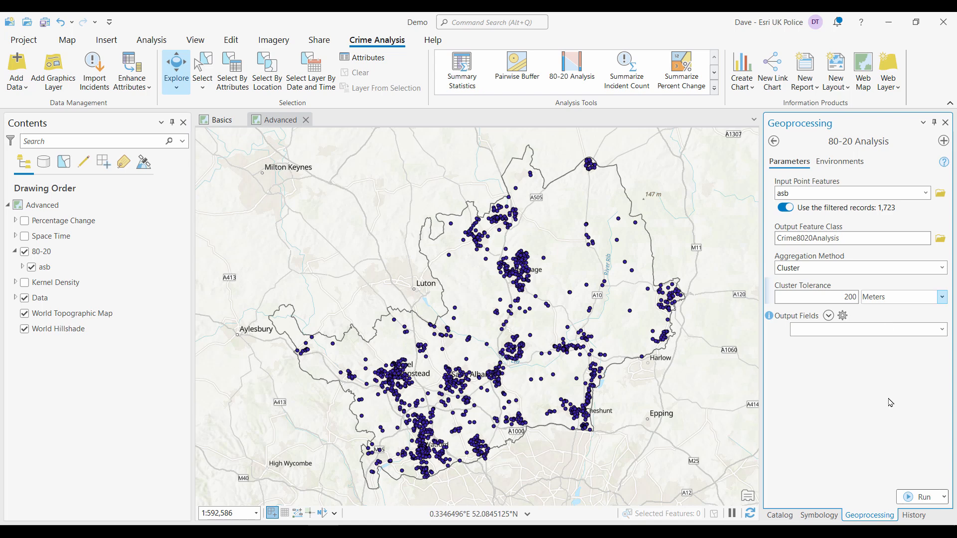
left_click(910, 498)
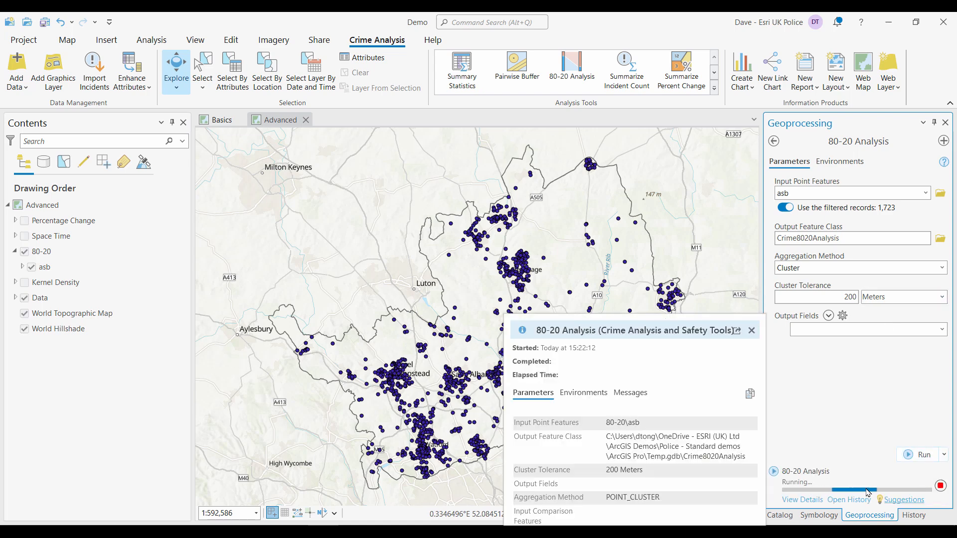
- Hide the 80-20 asb points, display the Crime8020Analysis layer and open its attribute table
left_click(30, 268)
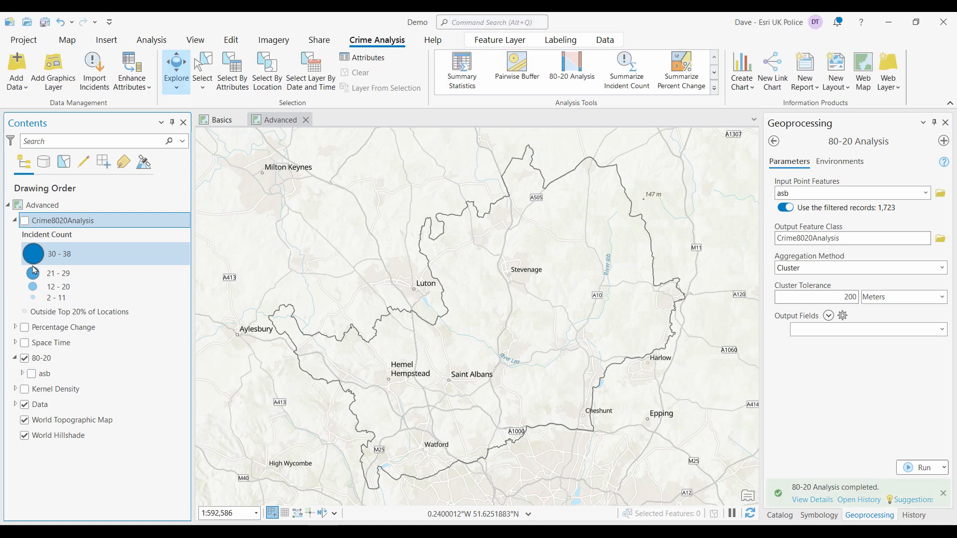
left_click(25, 221)
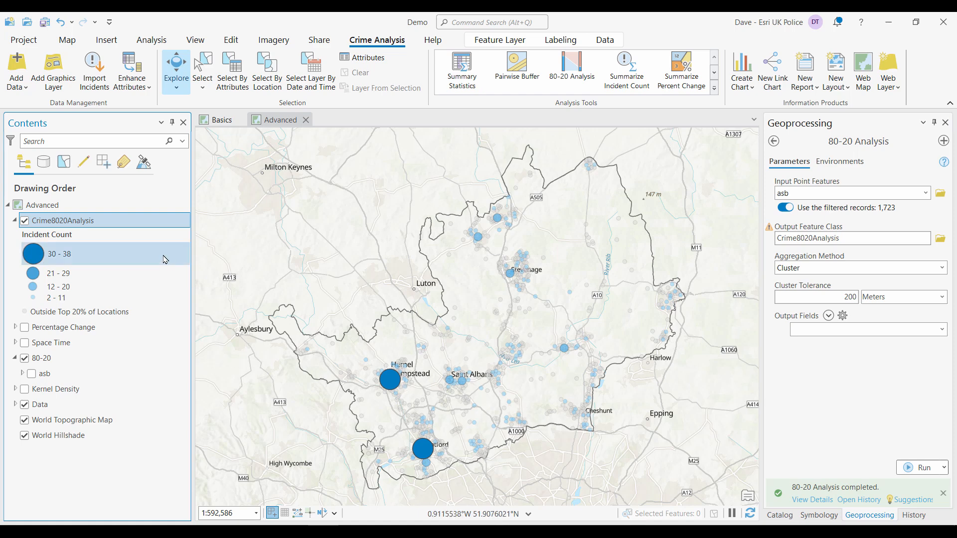
right_click(103, 223)
left_click(148, 131)
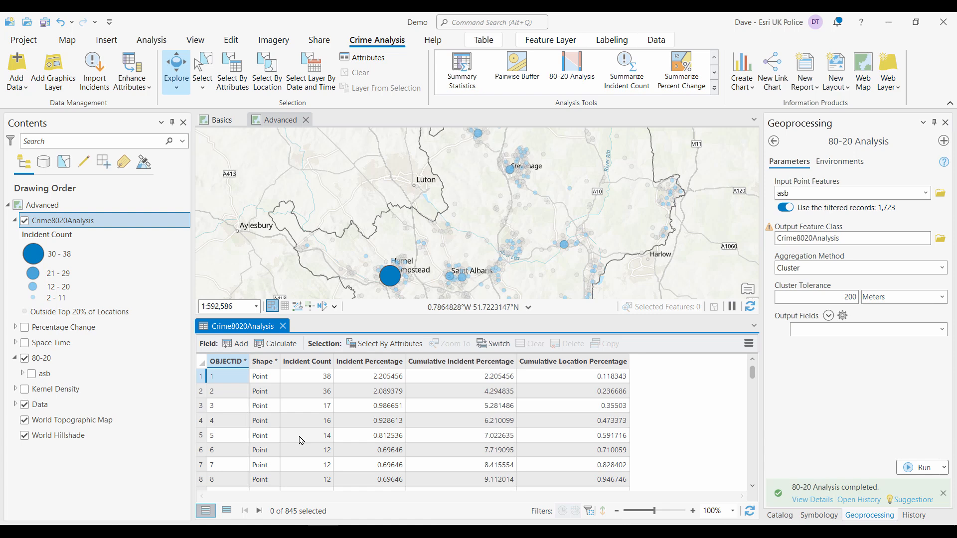
scroll(269, 449, "down", 2)
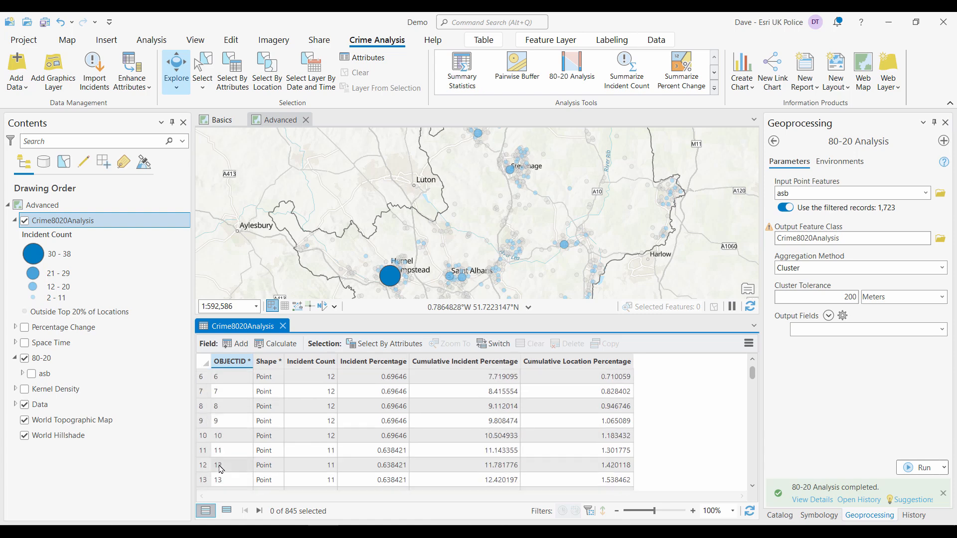
- Select the tenth record in the Crime8020Analysis attribute table, then close the table
left_click(203, 439)
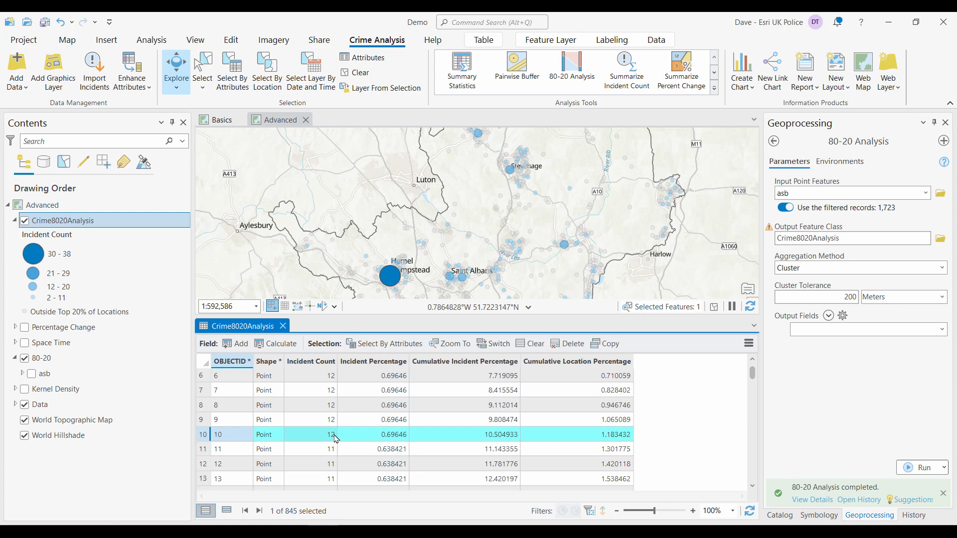
scroll(335, 434, "up", 2)
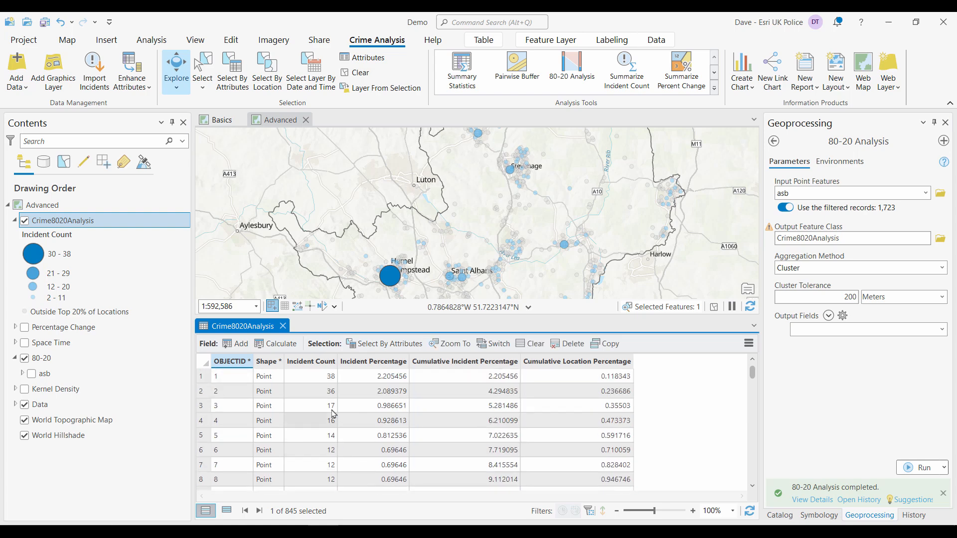
left_click(283, 326)
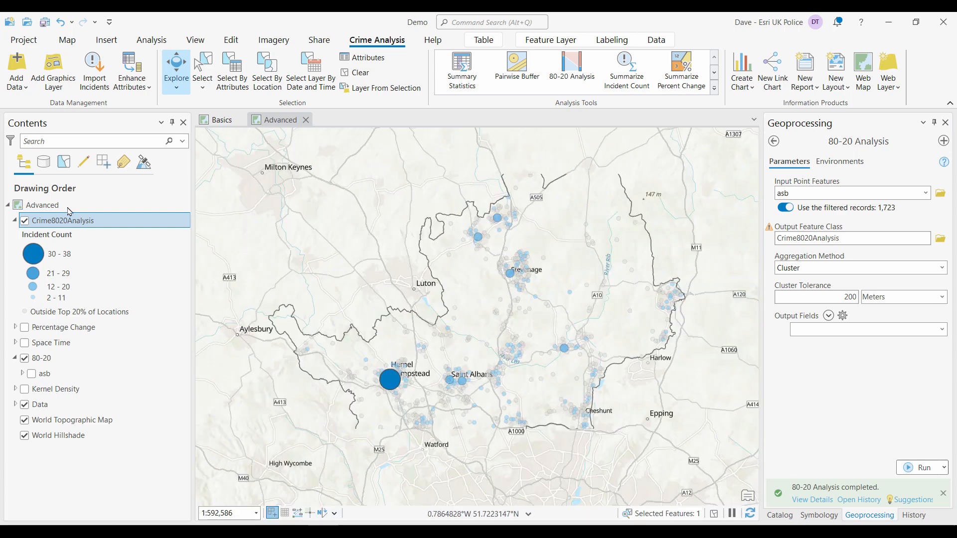
- Add a definition query to Crime8020Analysis keeping only features where Incident Count is greater than or equal to 12
double_click(87, 223)
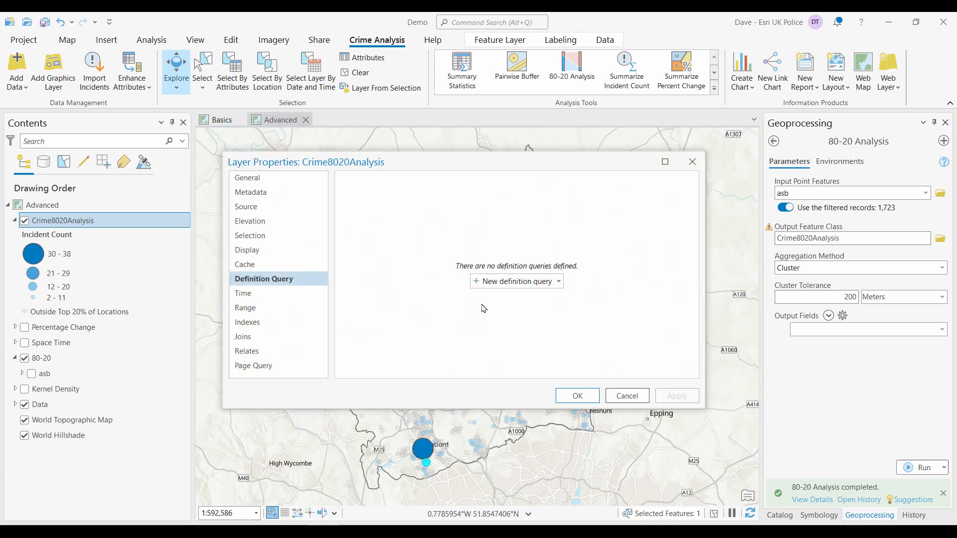
left_click(514, 282)
left_click(463, 244)
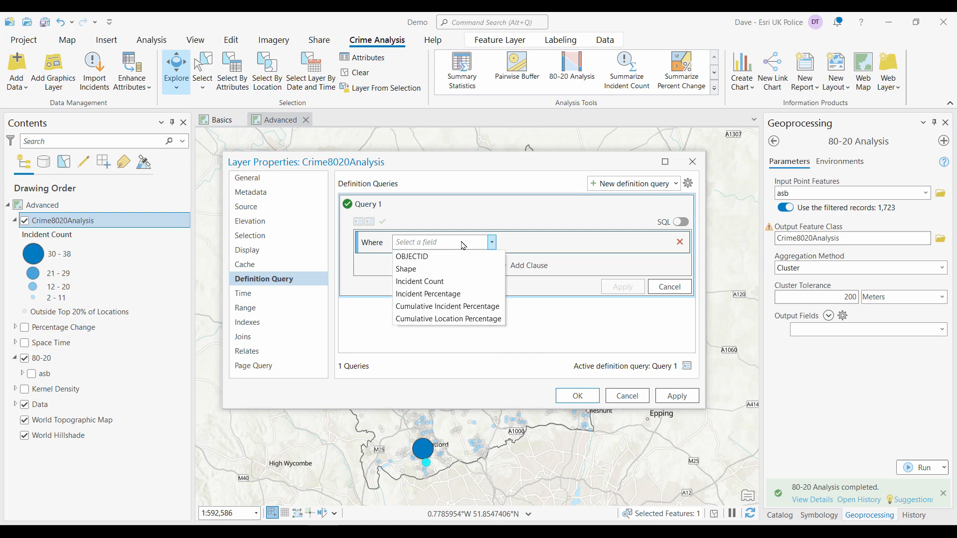
left_click(439, 282)
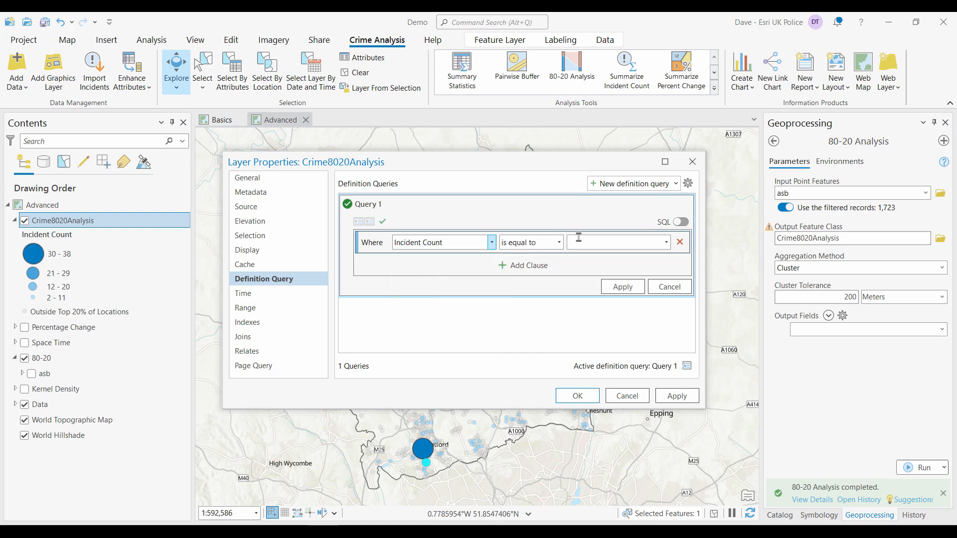
left_click(559, 243)
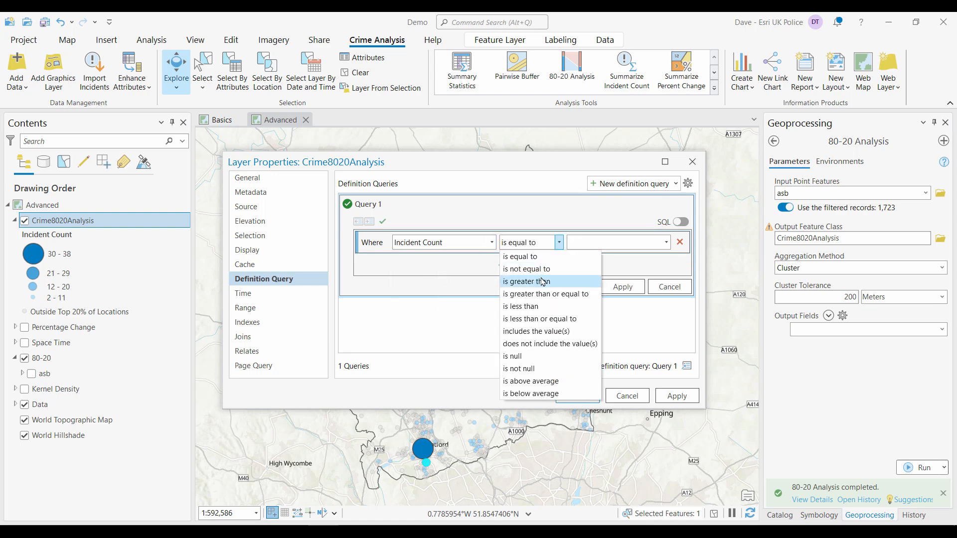
left_click(553, 294)
left_click(603, 245)
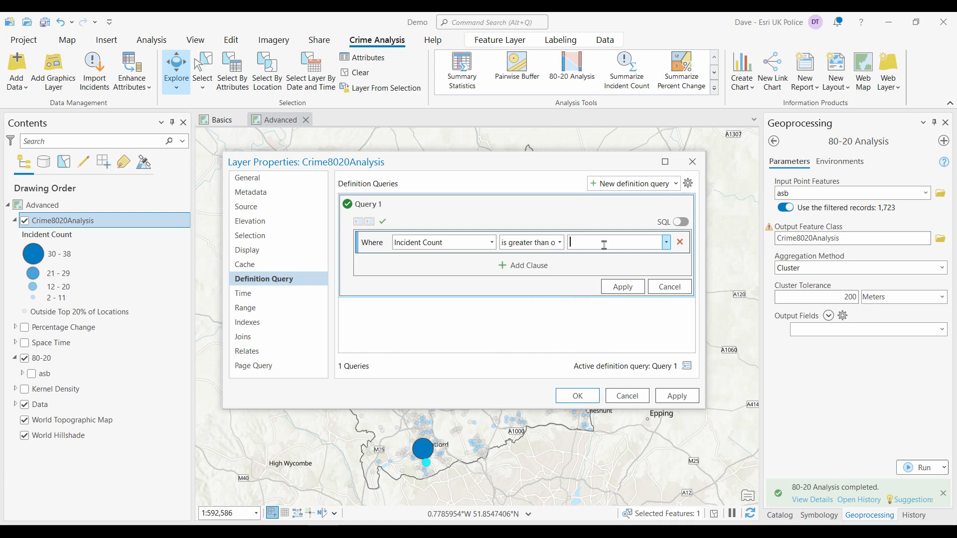
type("12")
left_click(623, 286)
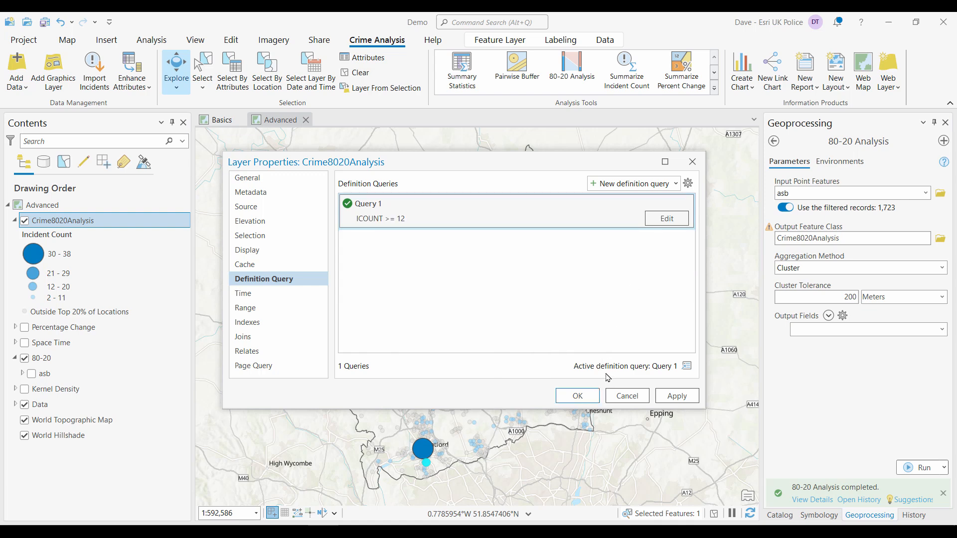
left_click(587, 395)
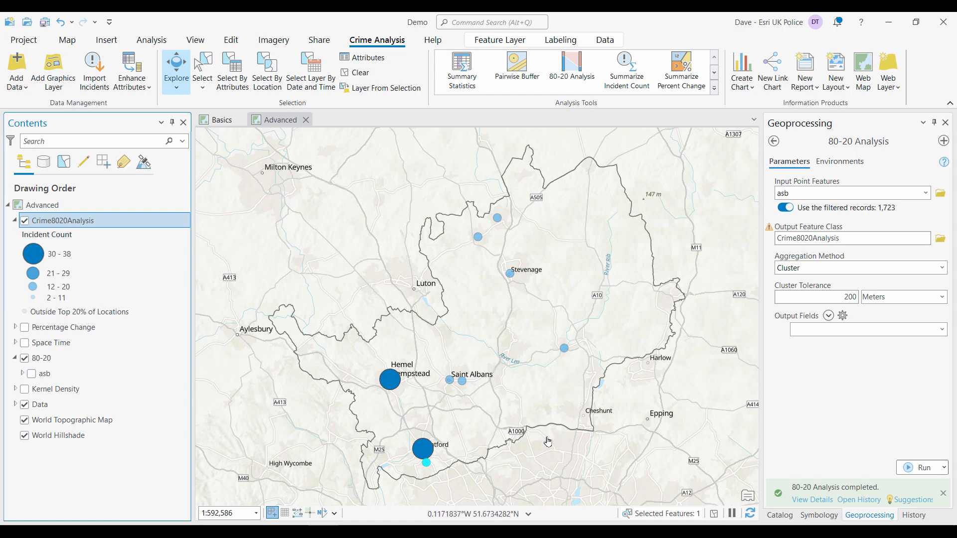
- Clear the selection and move the Crime8020Analysis layer into the 80-20 group
left_click(360, 74)
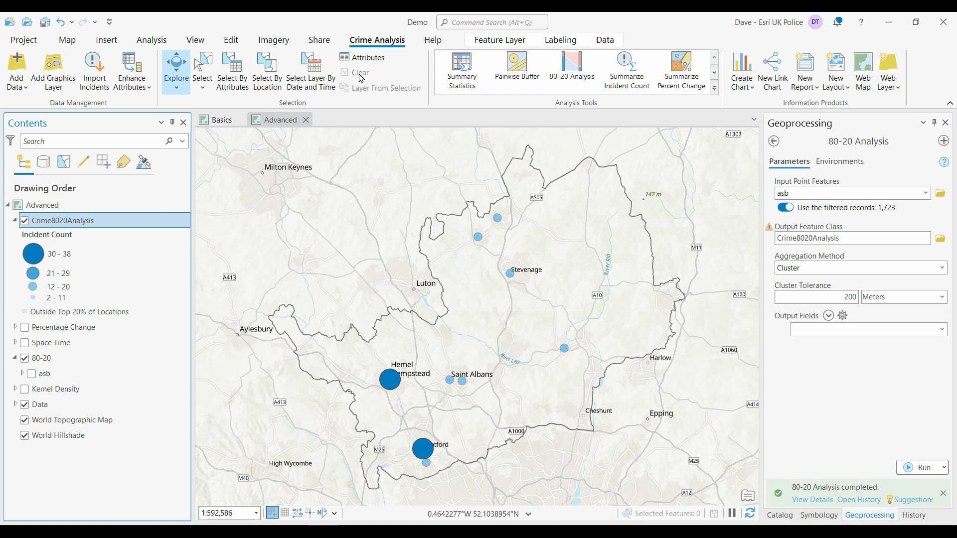
left_click_drag(65, 225, 67, 375)
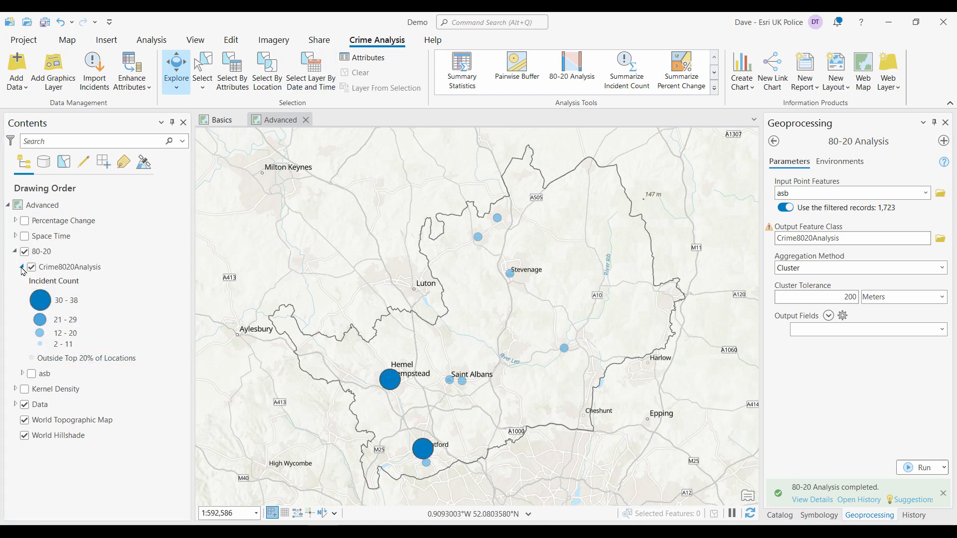
- Collapse and hide the 80-20 group, then expand and turn on the Space Time group
left_click(21, 267)
left_click(14, 251)
left_click(25, 251)
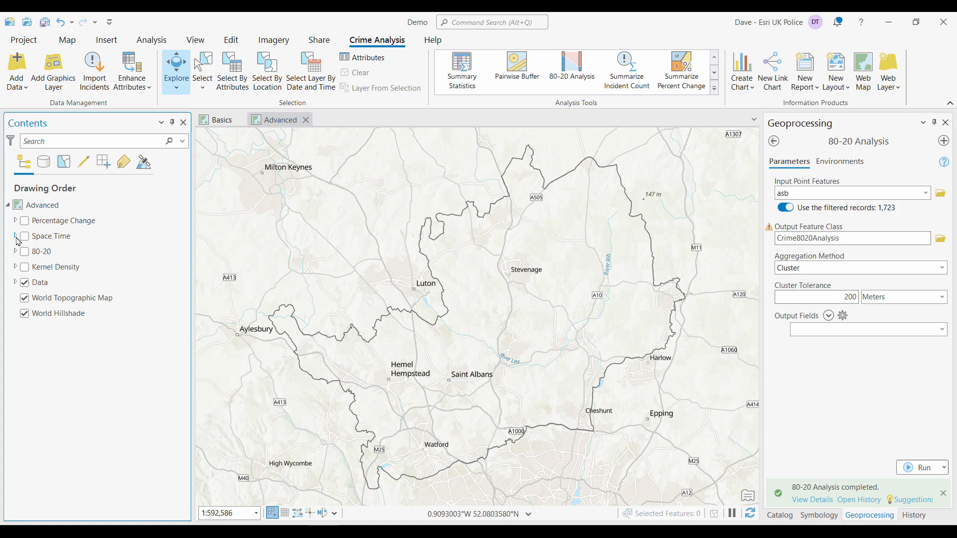
left_click(15, 235)
left_click(25, 235)
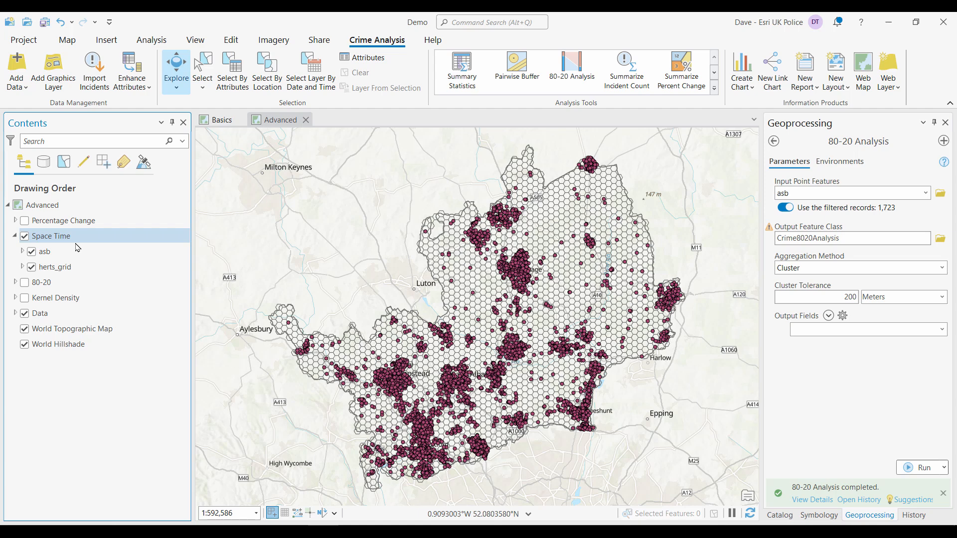
- Open the Create Space Time Cube By Aggregating Points tool and set its input features to asb
left_click(714, 88)
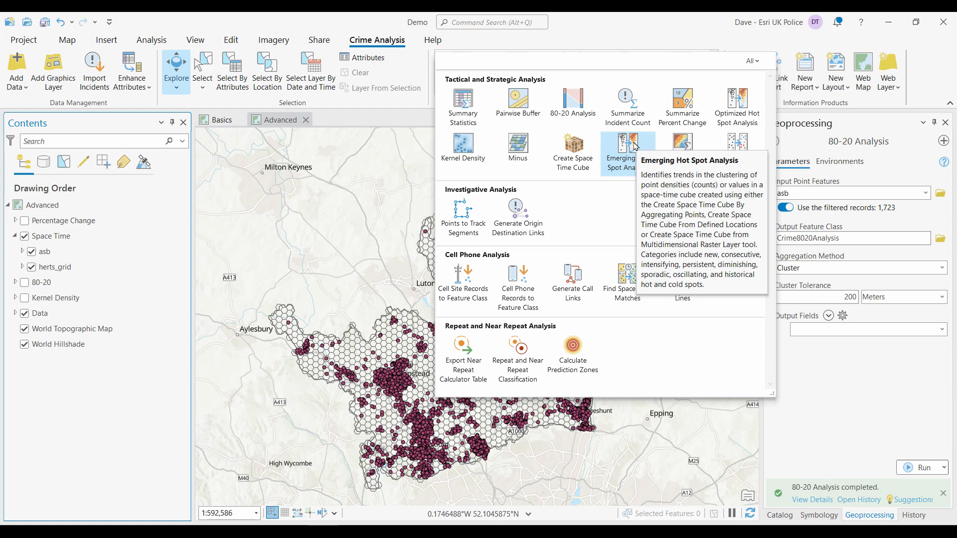
left_click(576, 148)
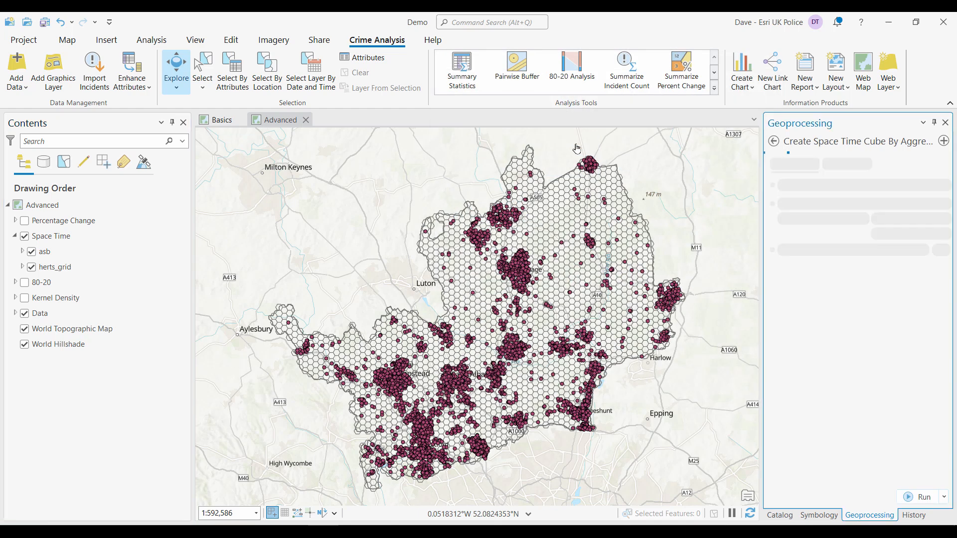
left_click(915, 193)
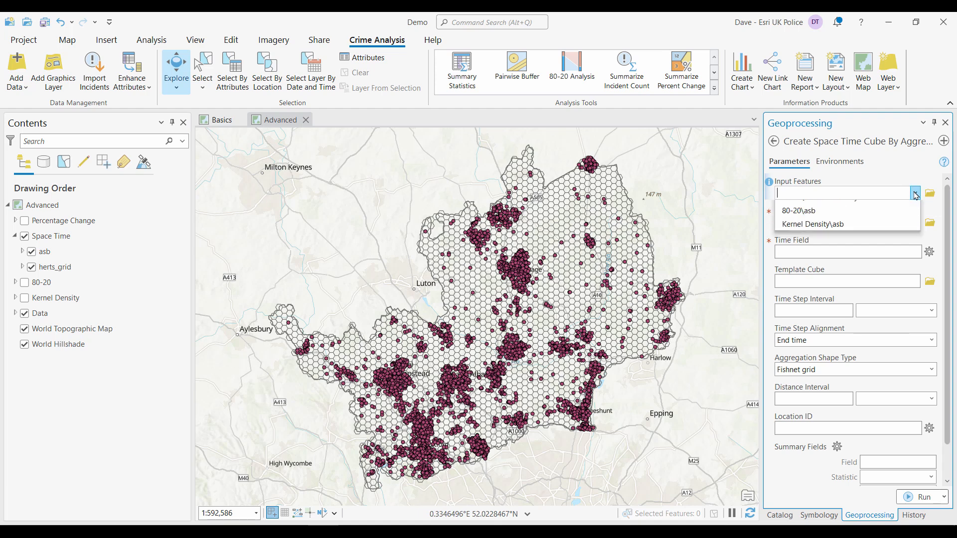
left_click(808, 235)
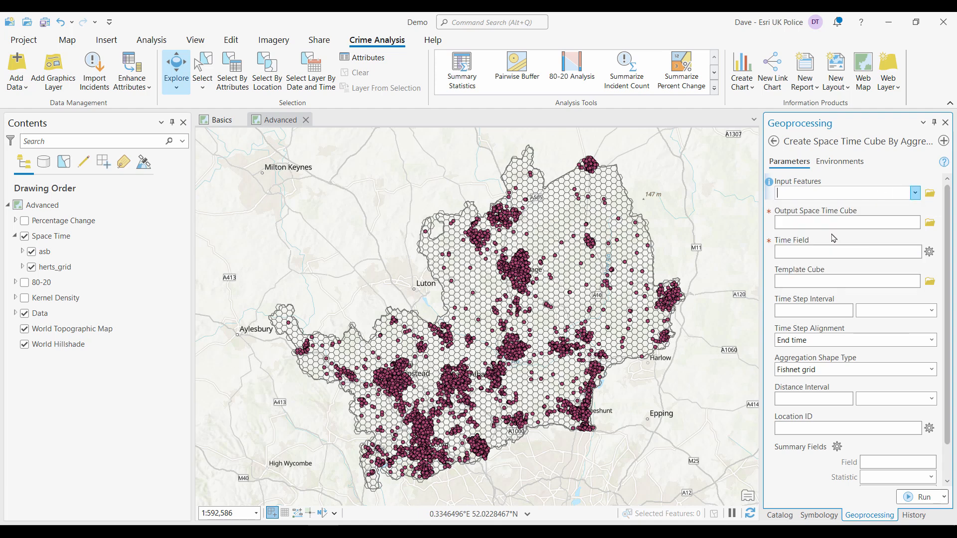
left_click(842, 236)
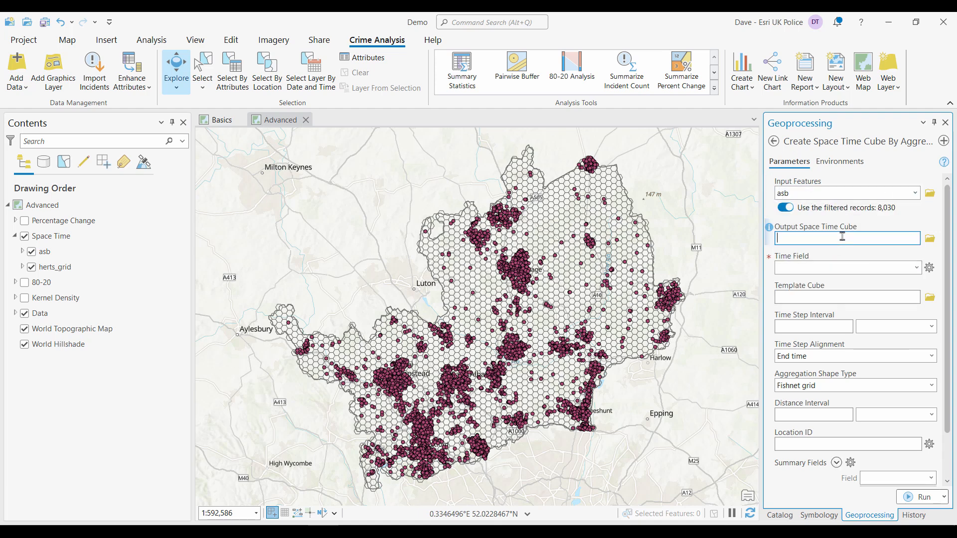
- Set the output space time cube to demo.nc in the project folder and the time field to Date
left_click(930, 239)
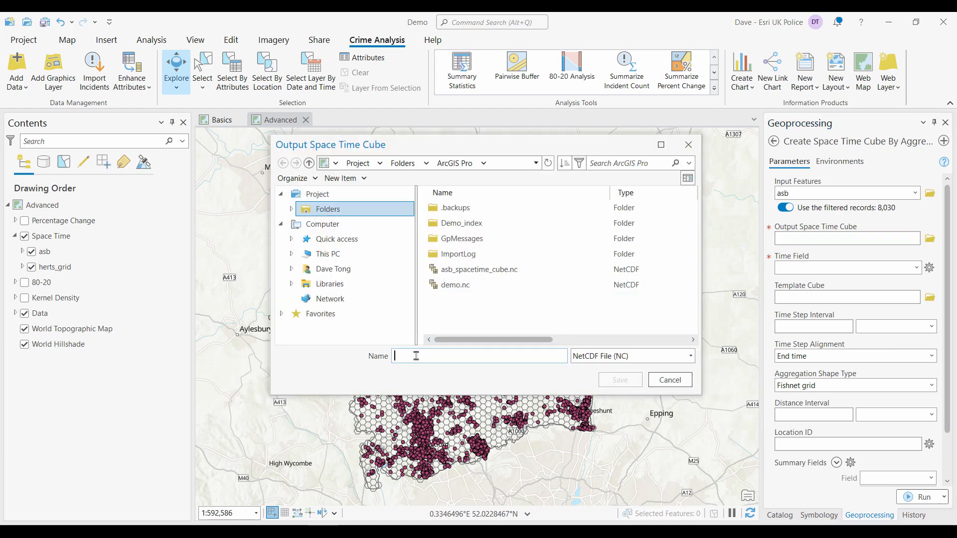
left_click(451, 286)
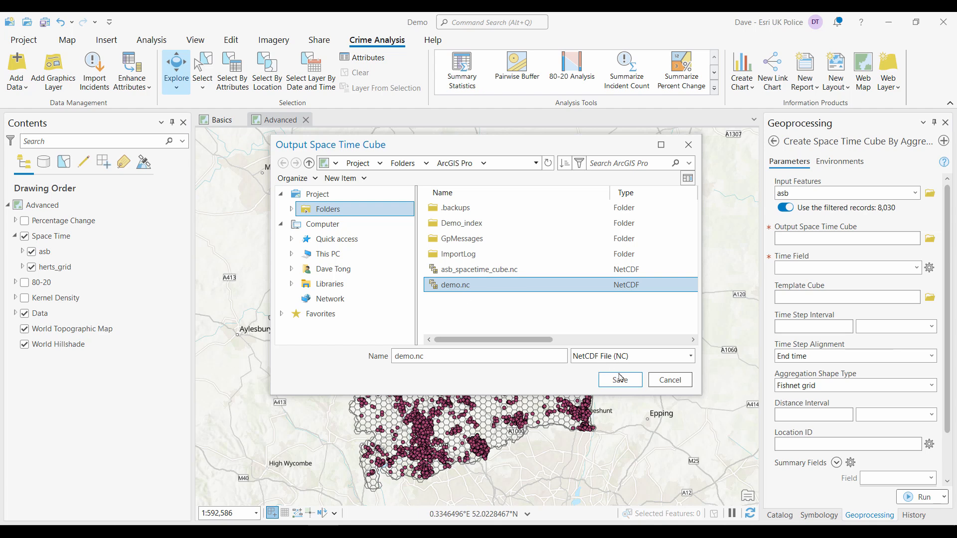
left_click(619, 378)
left_click(531, 294)
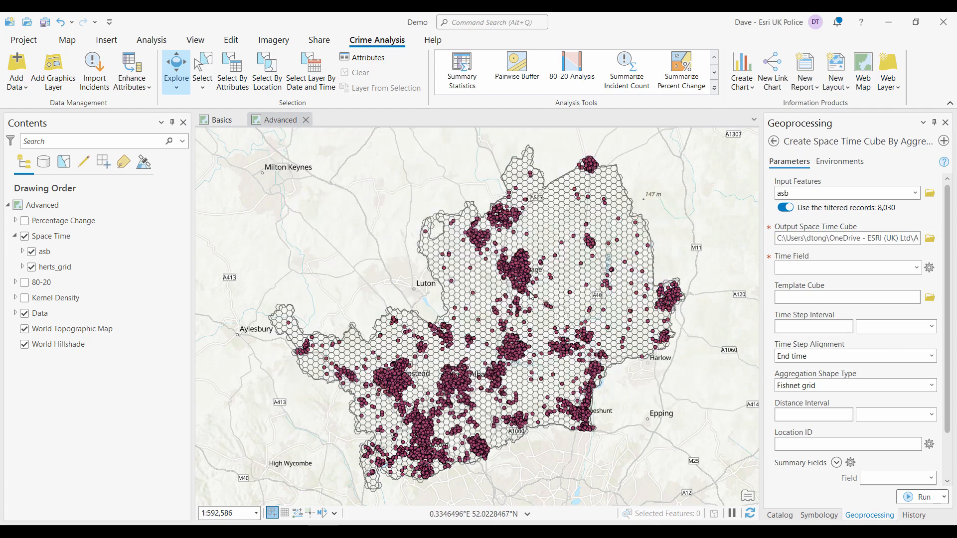
left_click(889, 267)
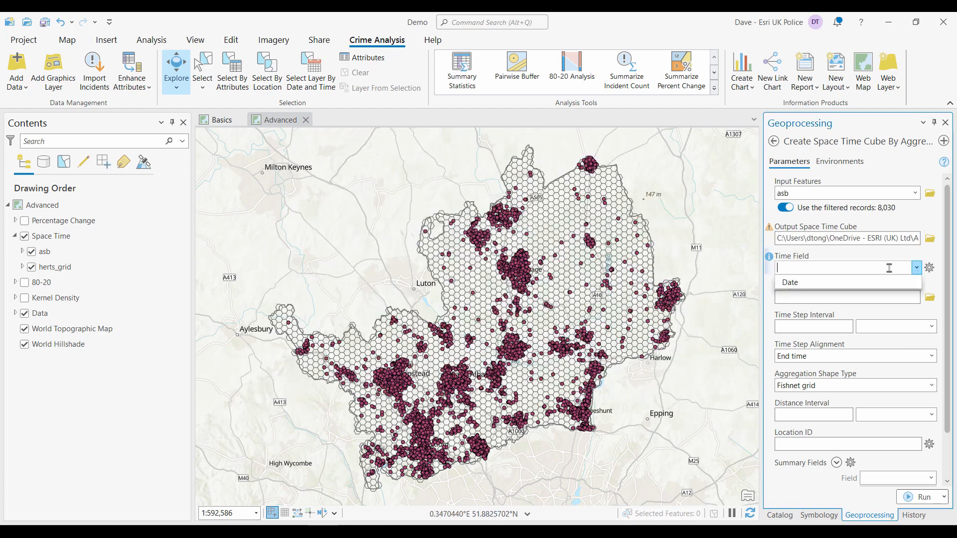
left_click(799, 284)
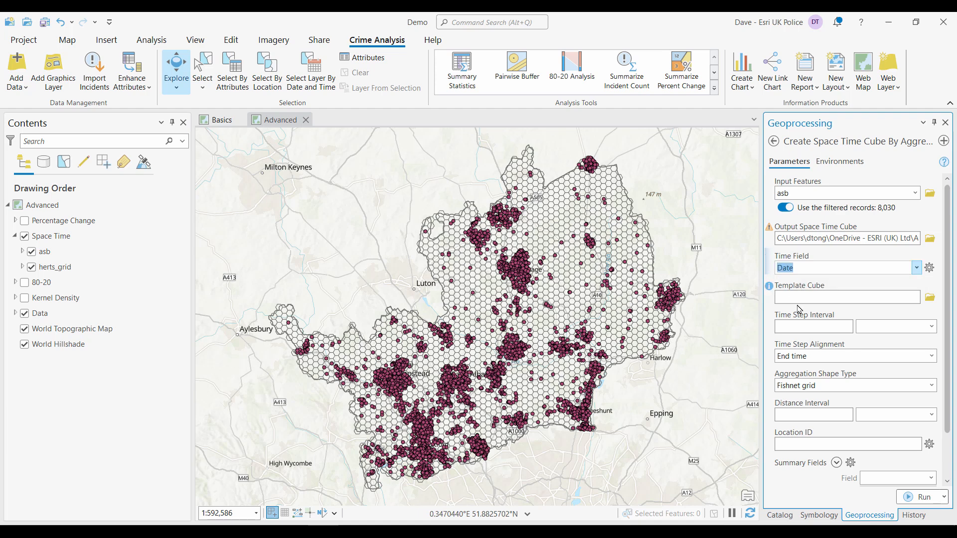
- Set the time step interval to 1 Weeks and the time step alignment to Start time
left_click(828, 327)
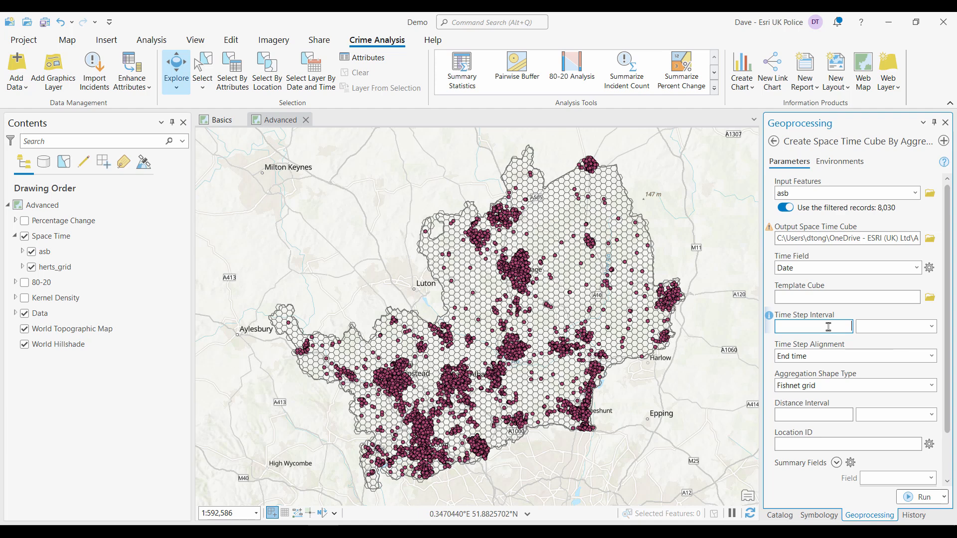
type("1")
left_click(932, 327)
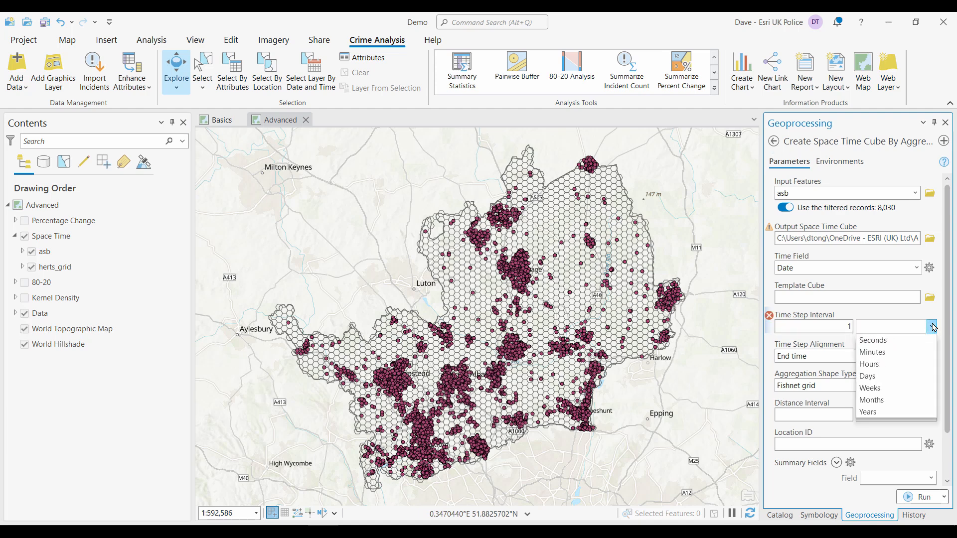
left_click(890, 390)
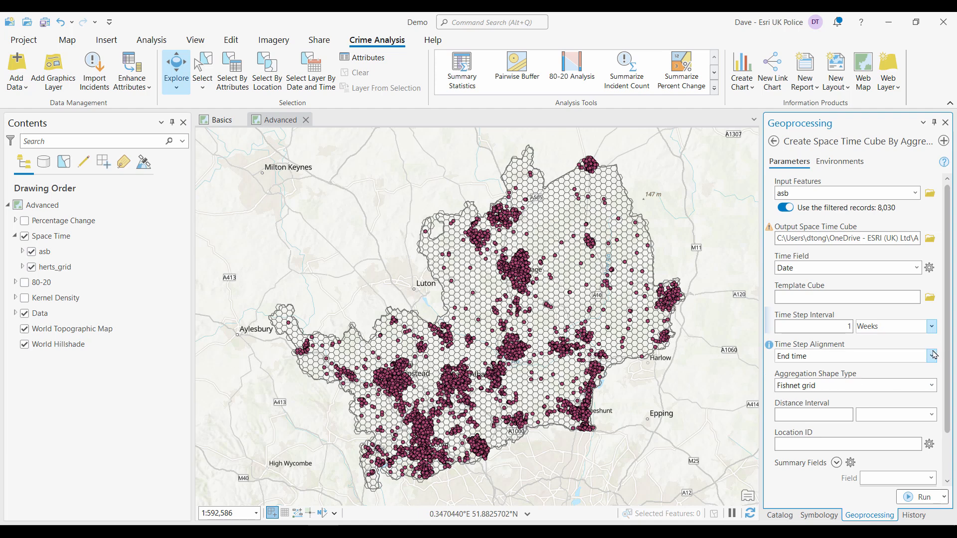
left_click(819, 357)
left_click(820, 384)
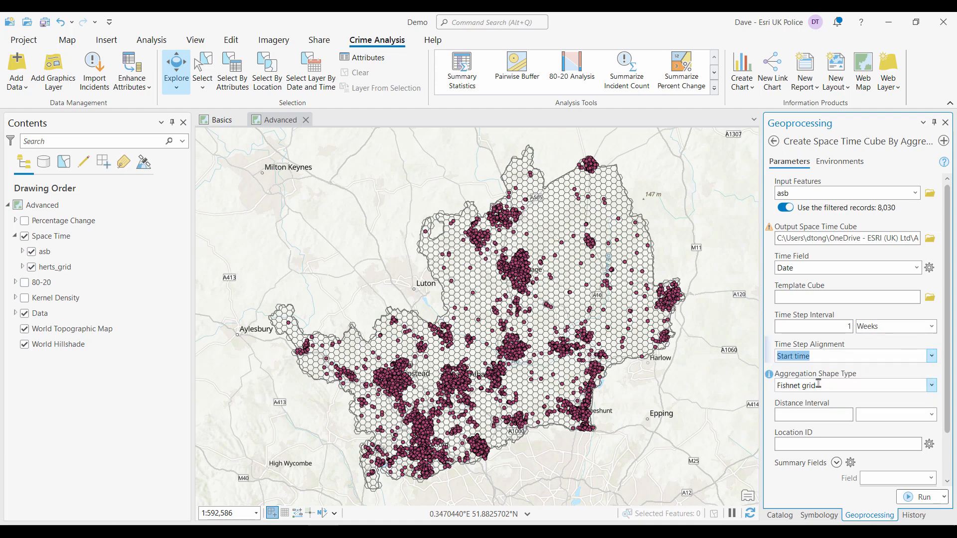
- Aggregate to Defined locations using herts_grid with Location_ID as location ID, run the tool and close its details
left_click(931, 386)
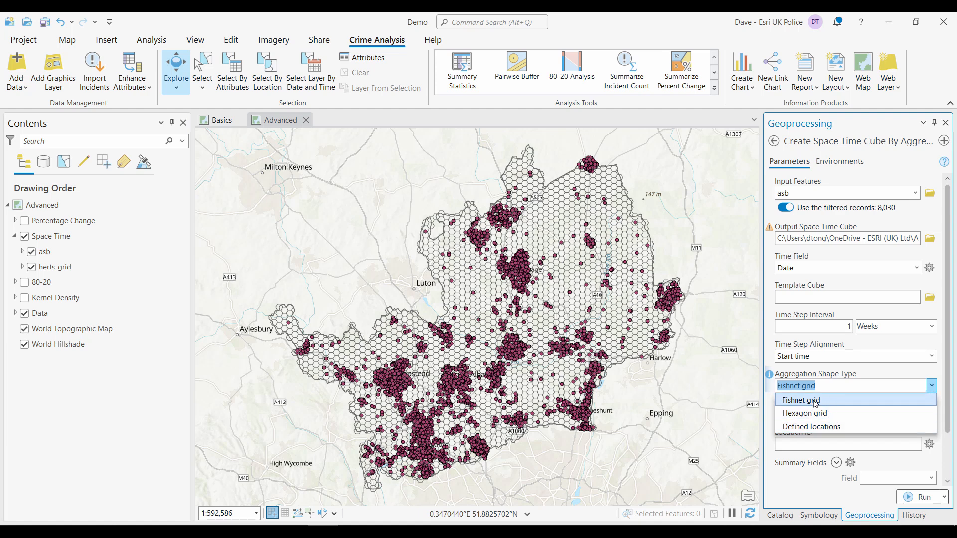
left_click(811, 427)
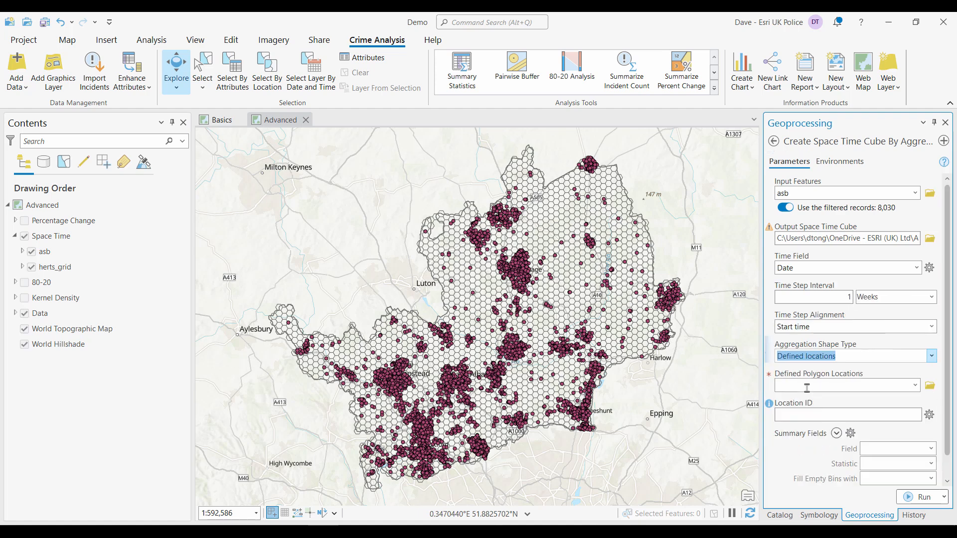
left_click(916, 386)
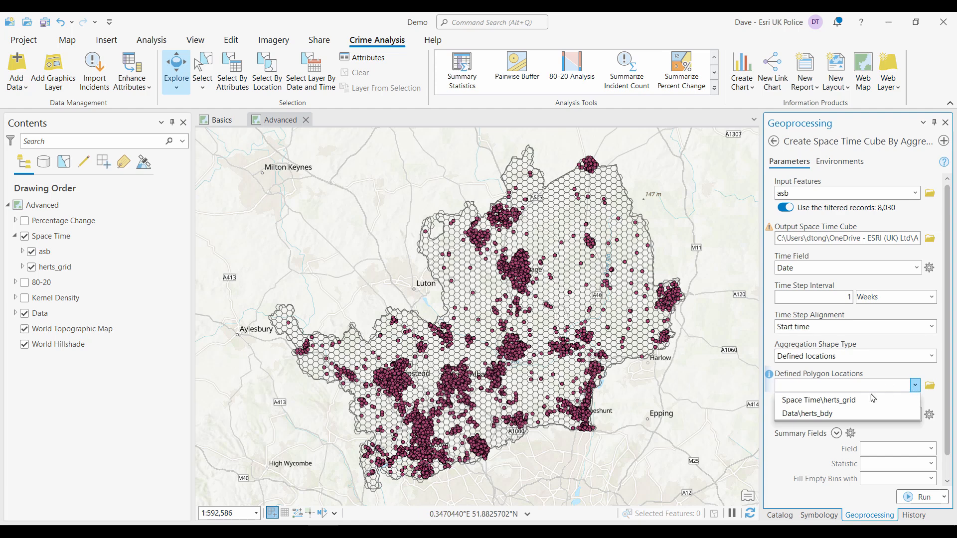
left_click(848, 401)
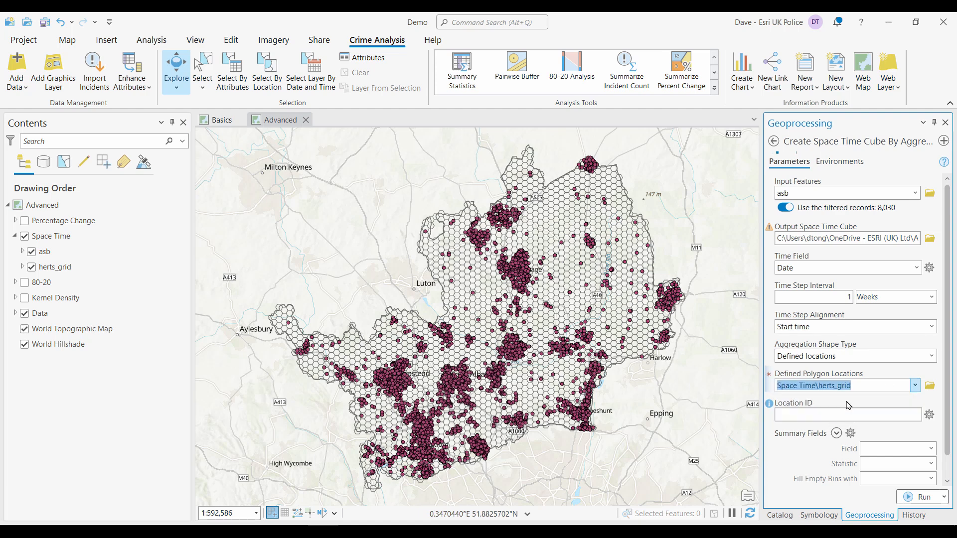
left_click(916, 415)
left_click(813, 429)
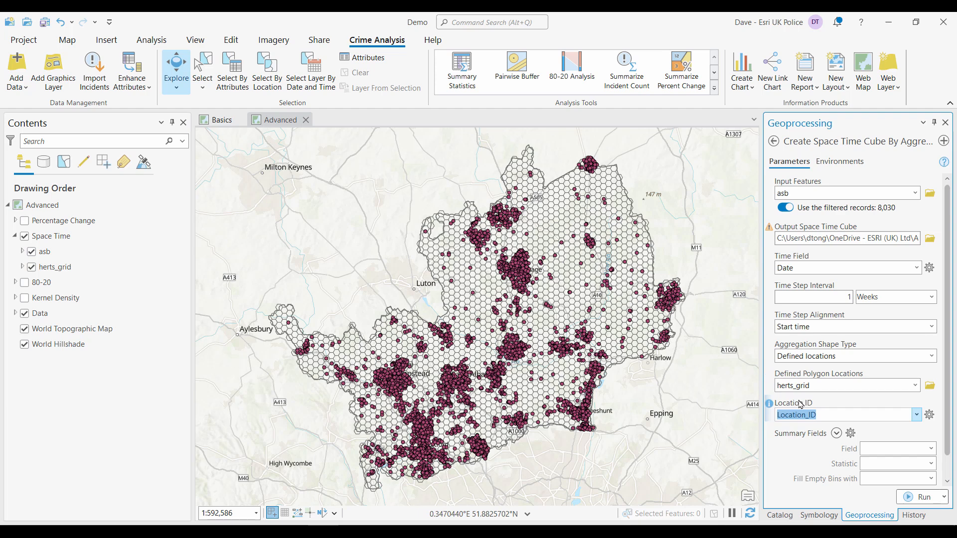
left_click(910, 497)
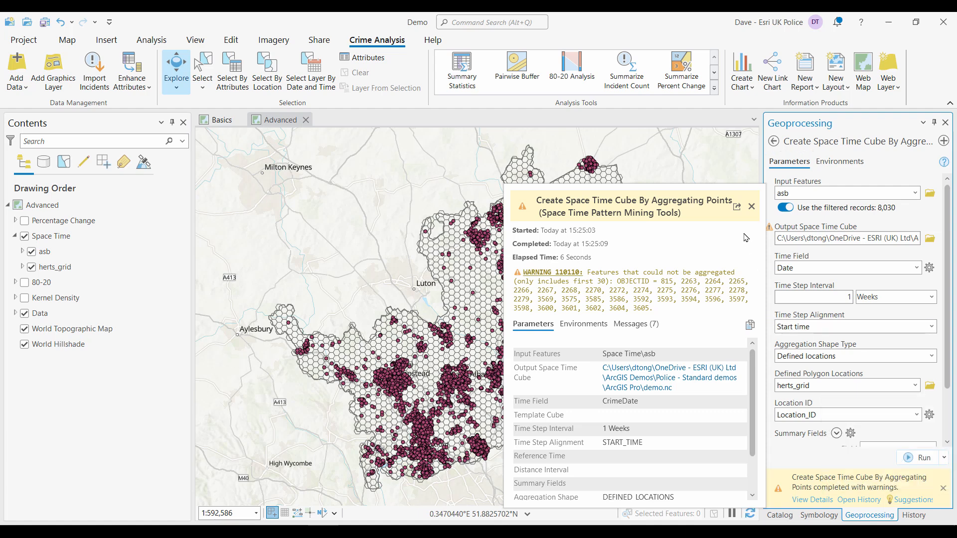
left_click(751, 207)
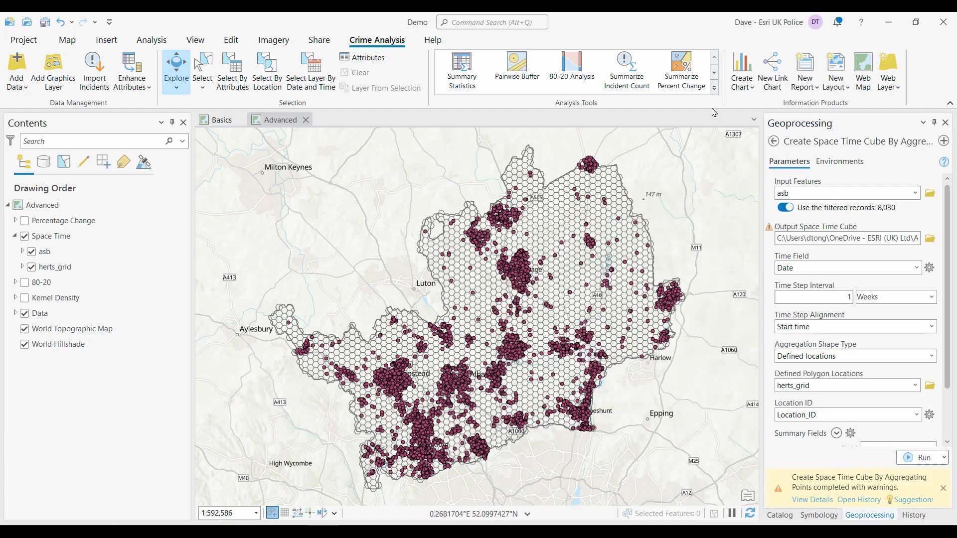
- Open the Emerging Hot Spot Analysis tool and set its input space time cube to demo.nc from the ArcGIS Pro folder
left_click(715, 88)
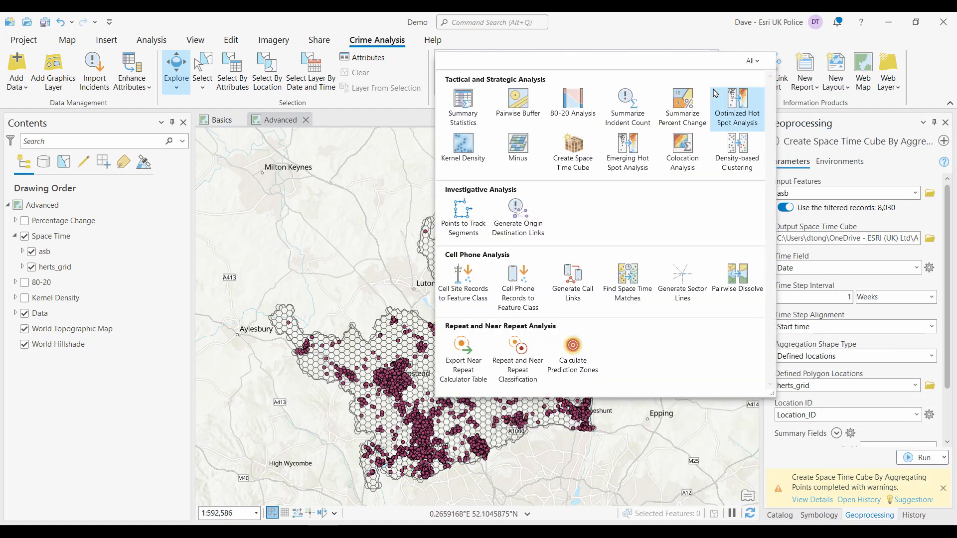
left_click(627, 145)
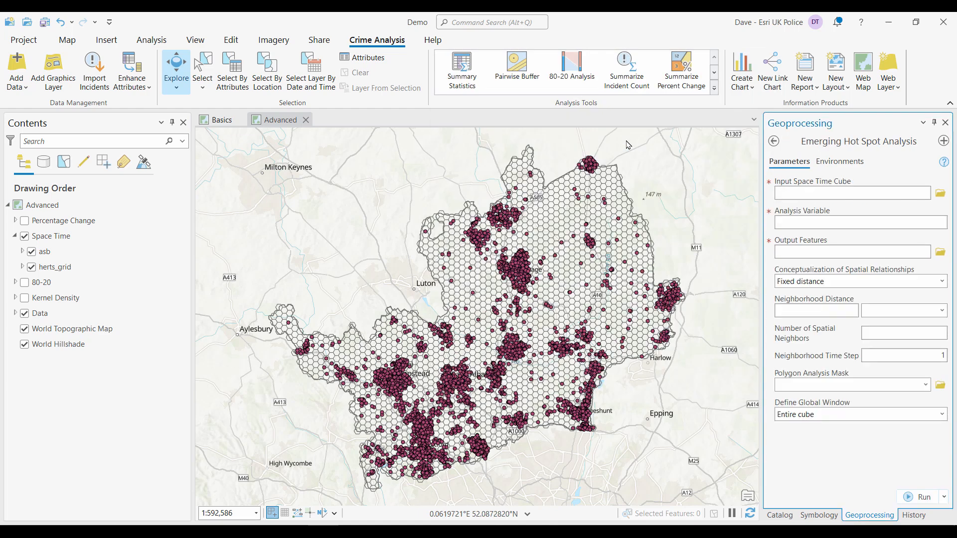
left_click(940, 193)
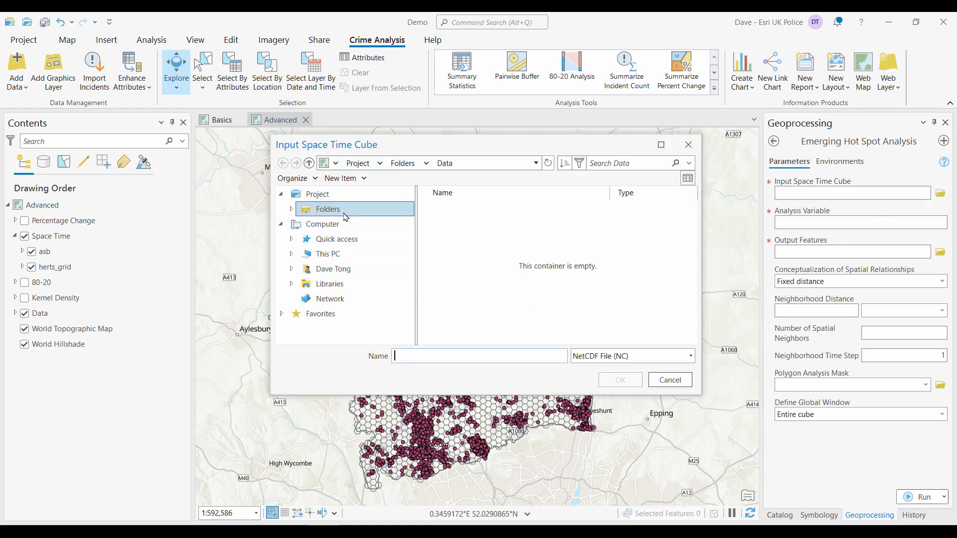
left_click(291, 210)
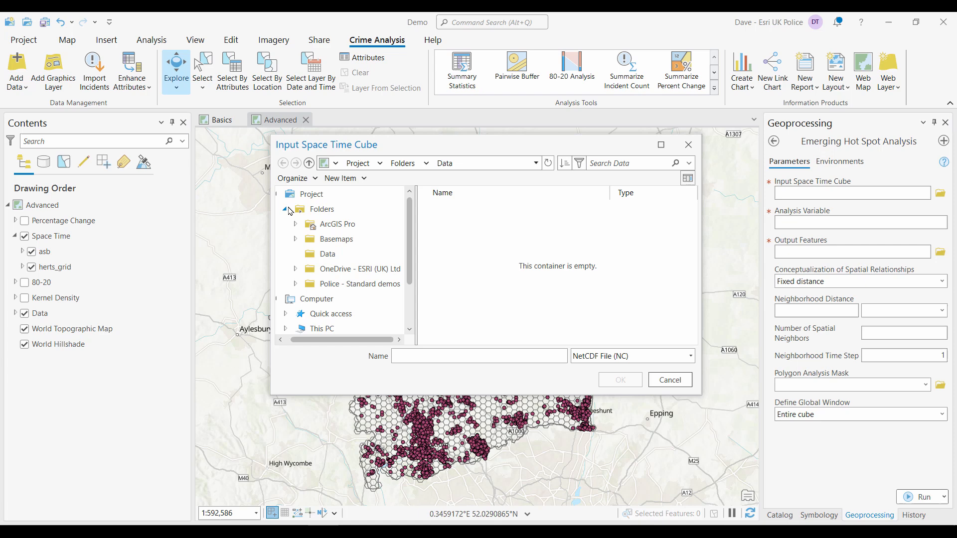
left_click(342, 226)
left_click(463, 285)
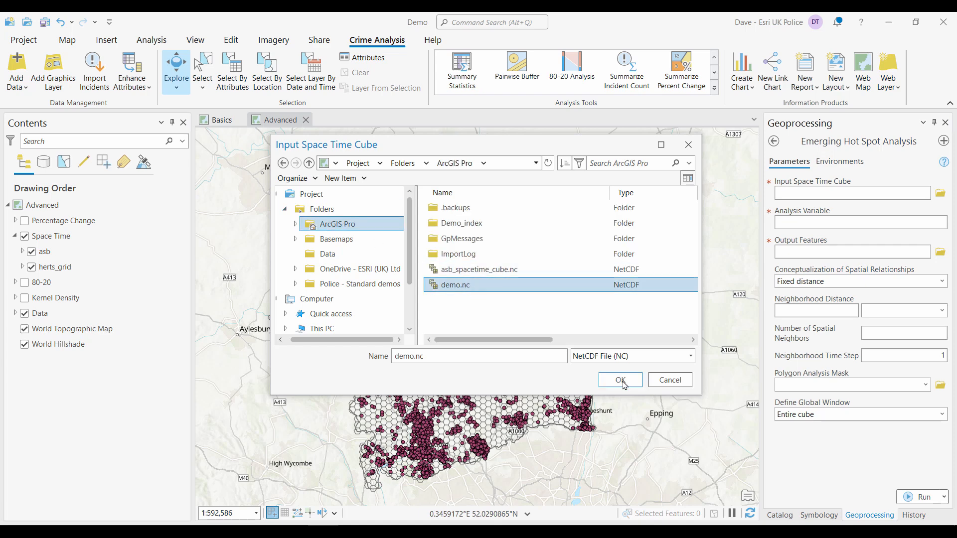
left_click(621, 380)
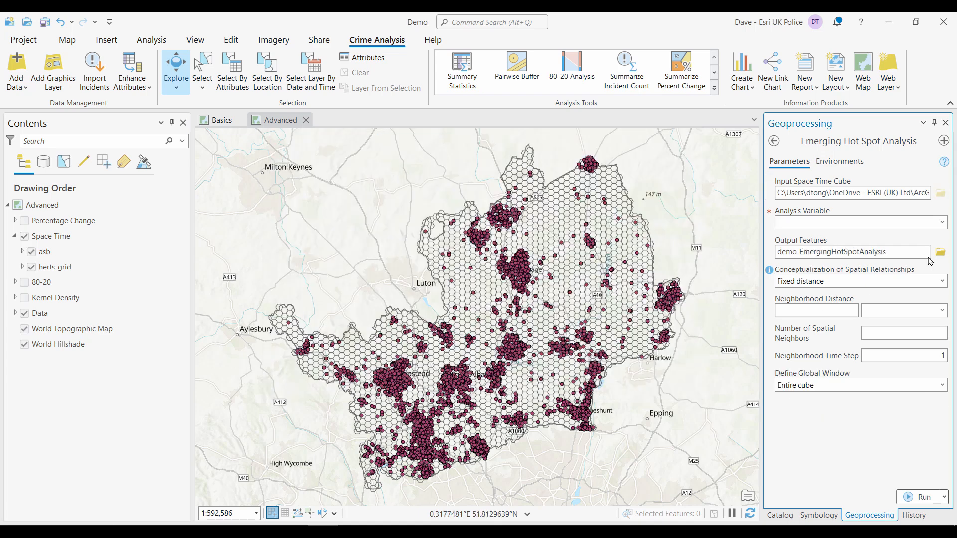
- Set the analysis variable to COUNT and rename the output features to EmergingHotSpotAnalysis
left_click(942, 222)
left_click(796, 242)
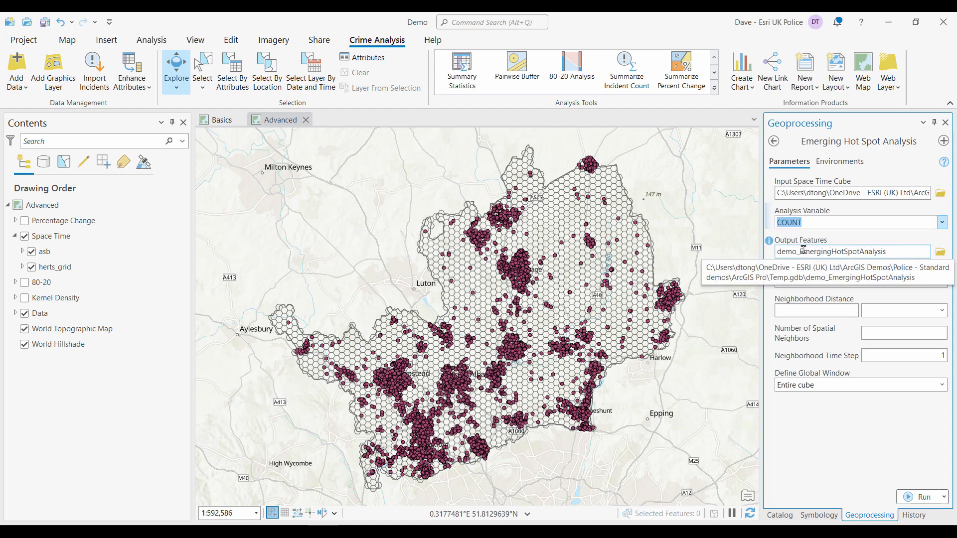
left_click_drag(841, 251, 821, 252)
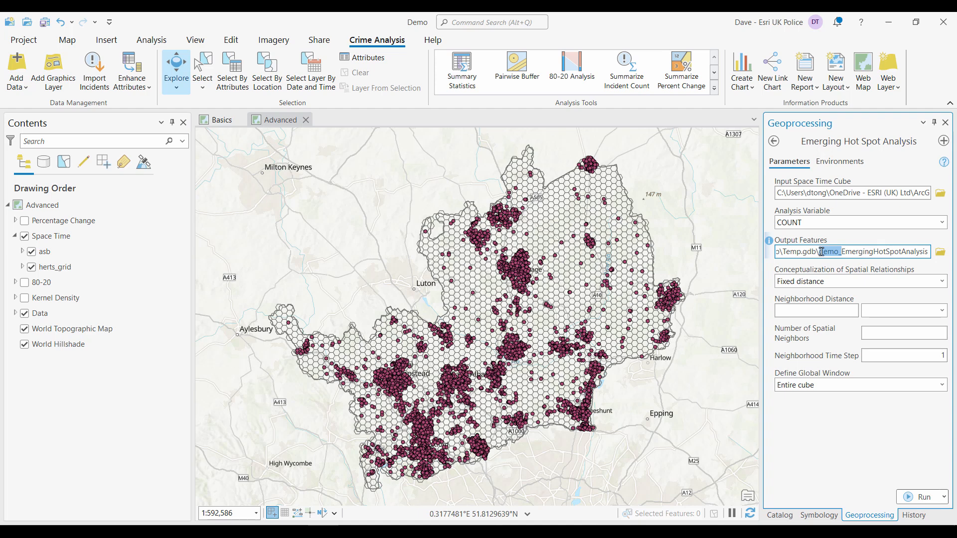
key("BackSpace")
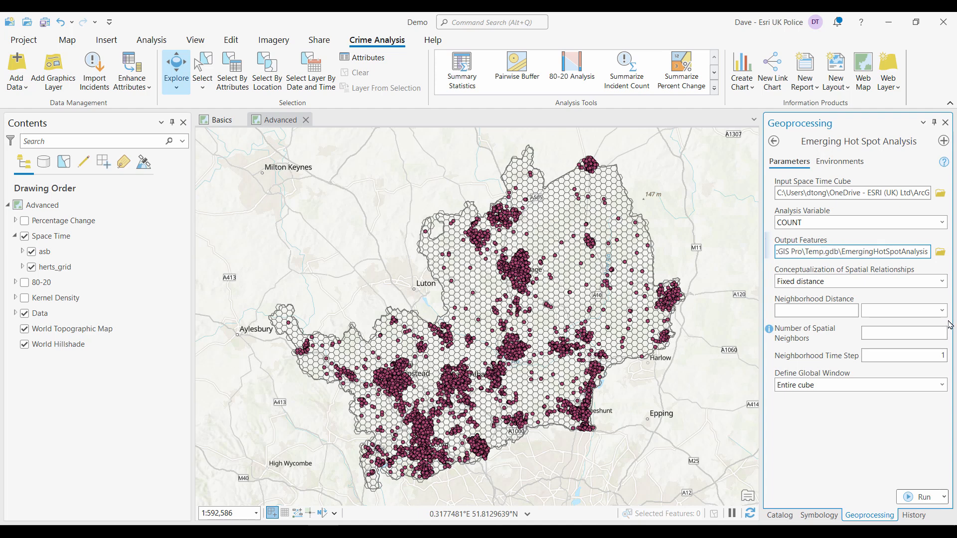
- Set the spatial relationships to K nearest neighbors with 6 spatial neighbors and run the tool
left_click(937, 282)
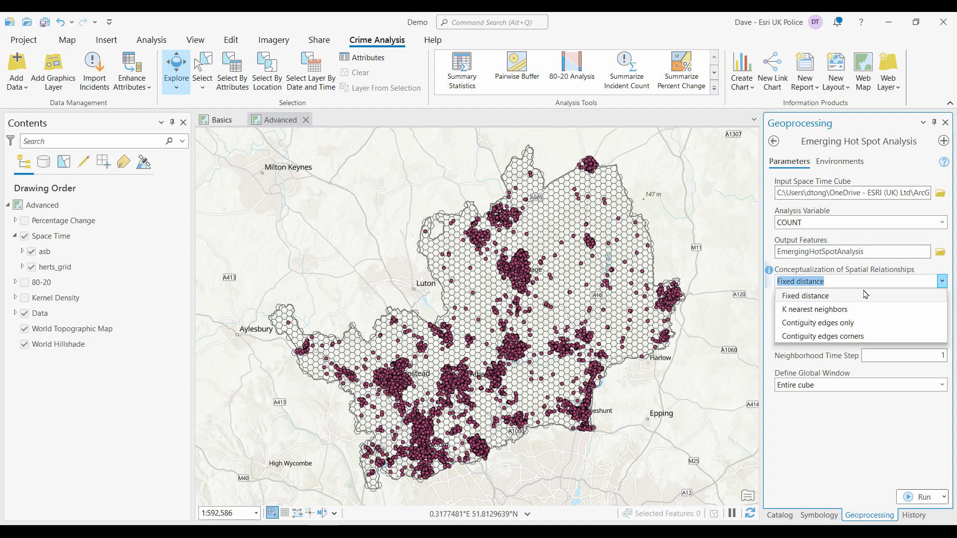
left_click(823, 310)
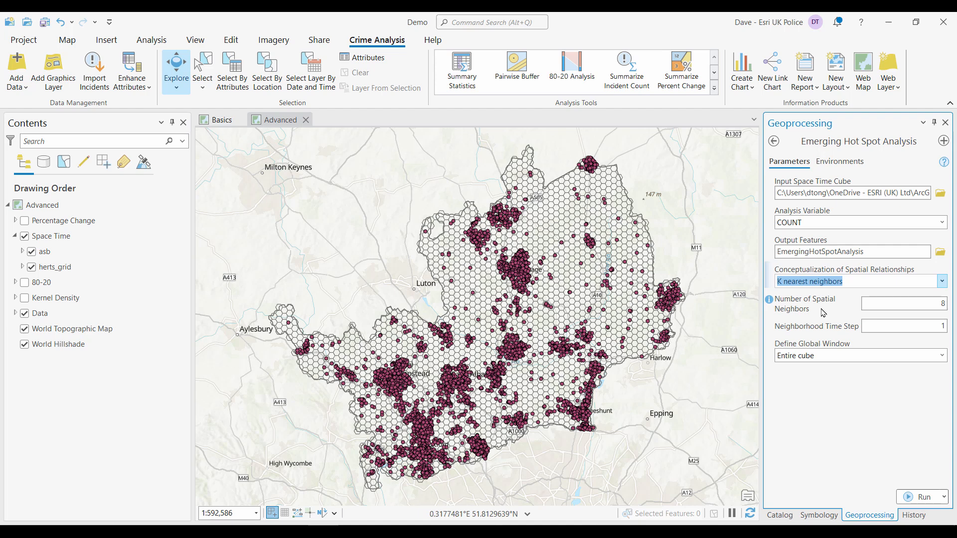
double_click(942, 303)
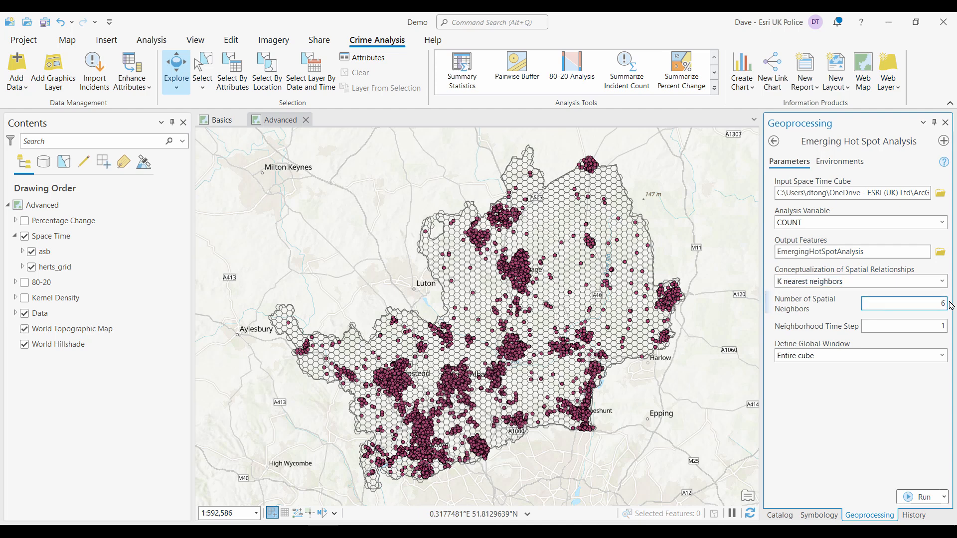
left_click(910, 497)
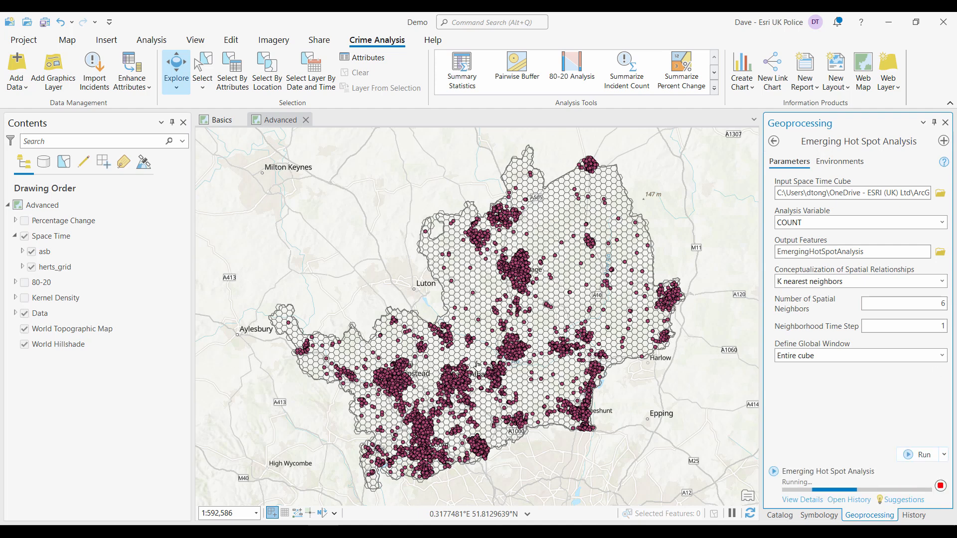
- Hide the Space Time group and examine the emerging hot spot patterns in the south-west of the county
left_click(29, 238)
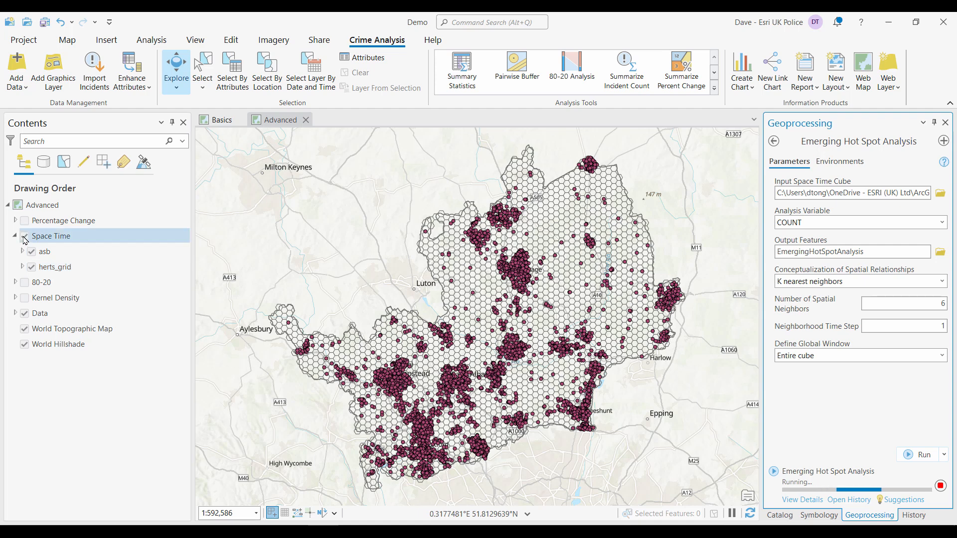
left_click(25, 237)
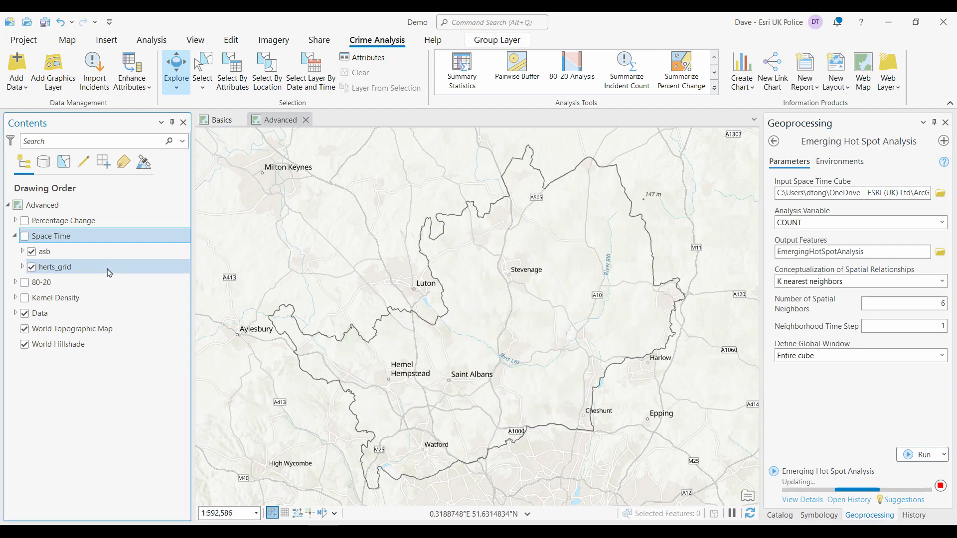
left_click(26, 238)
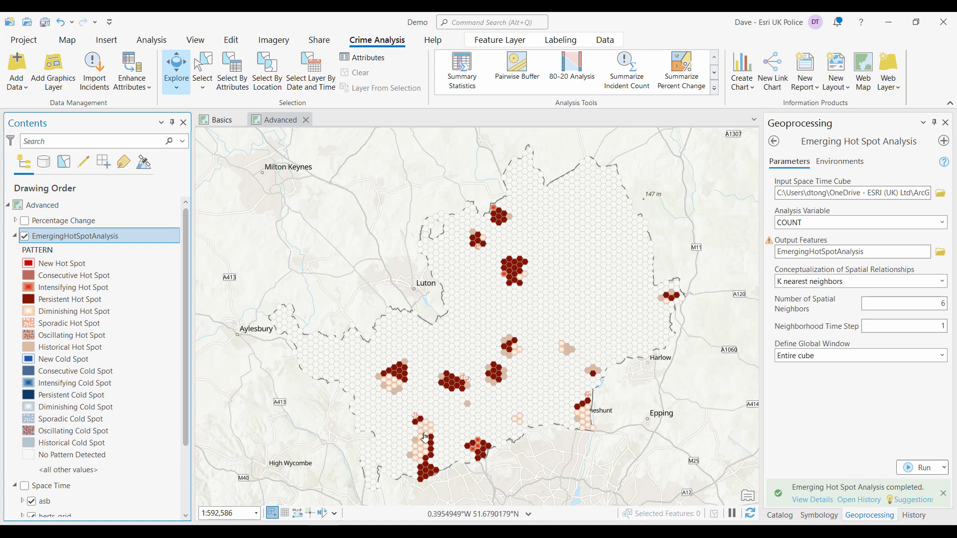
scroll(424, 437, "up", 5)
left_click_drag(424, 438, 482, 294)
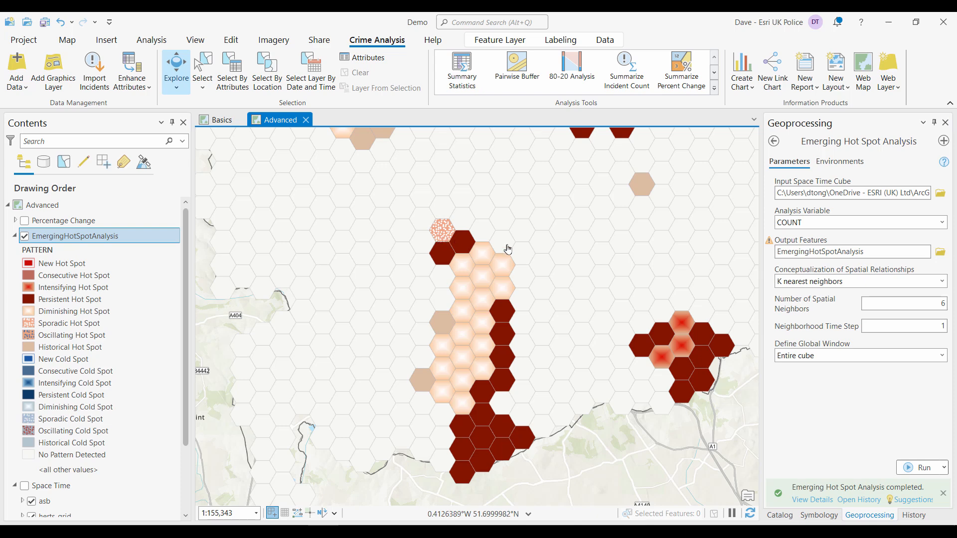
- Move the EmergingHotSpotAnalysis layer into the Space Time group and collapse the group
mouse_move(944, 163)
left_click(15, 236)
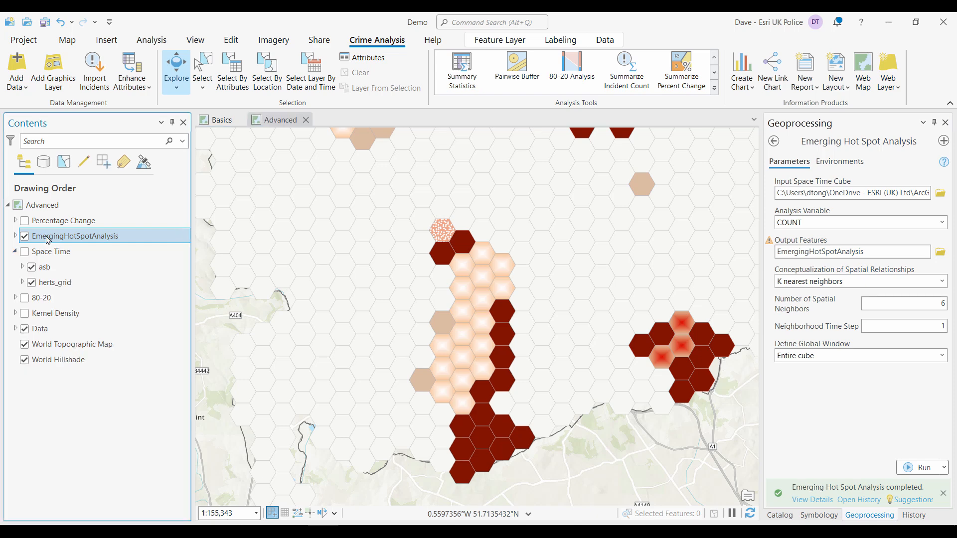
left_click_drag(51, 247, 50, 265)
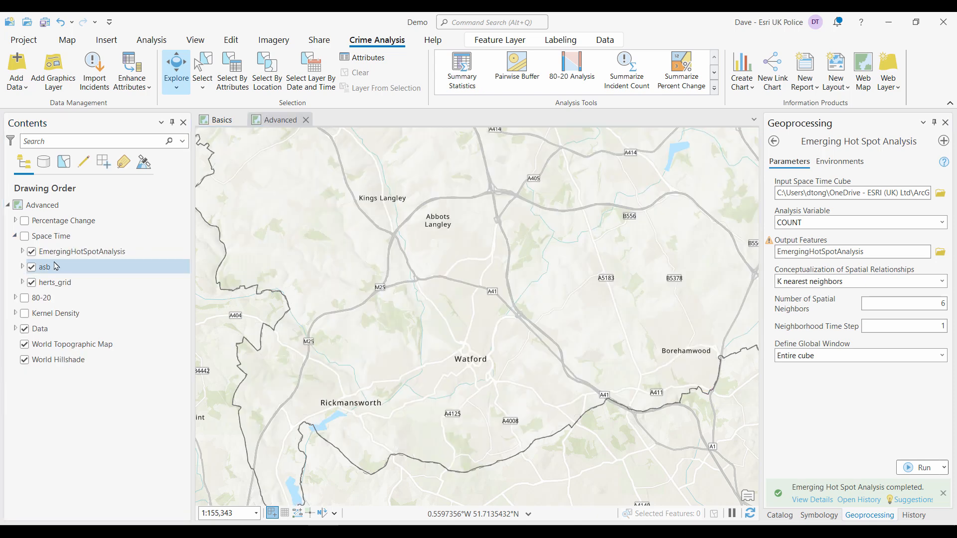
left_click(15, 236)
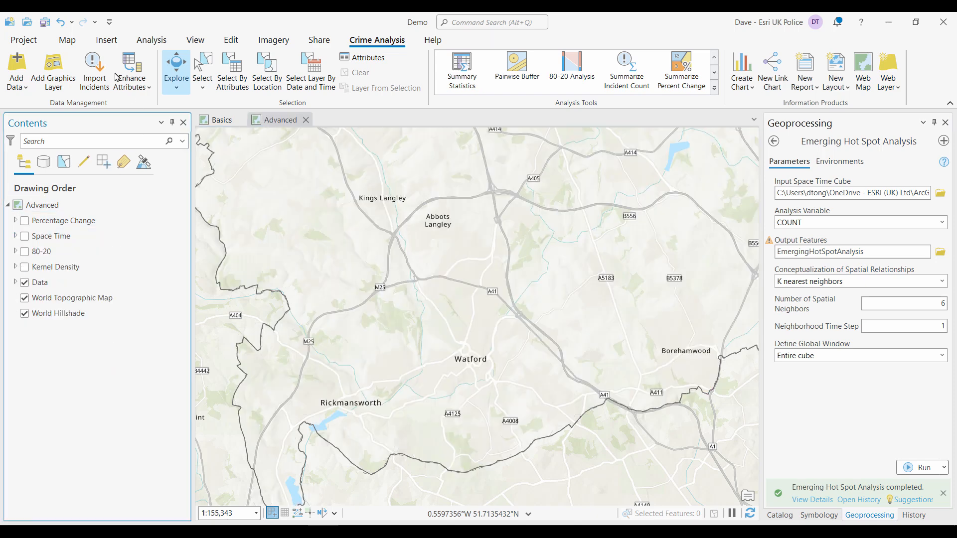
- Zoom to the full extent and turn on and expand the Percentage Change group layer
left_click(65, 42)
left_click(123, 61)
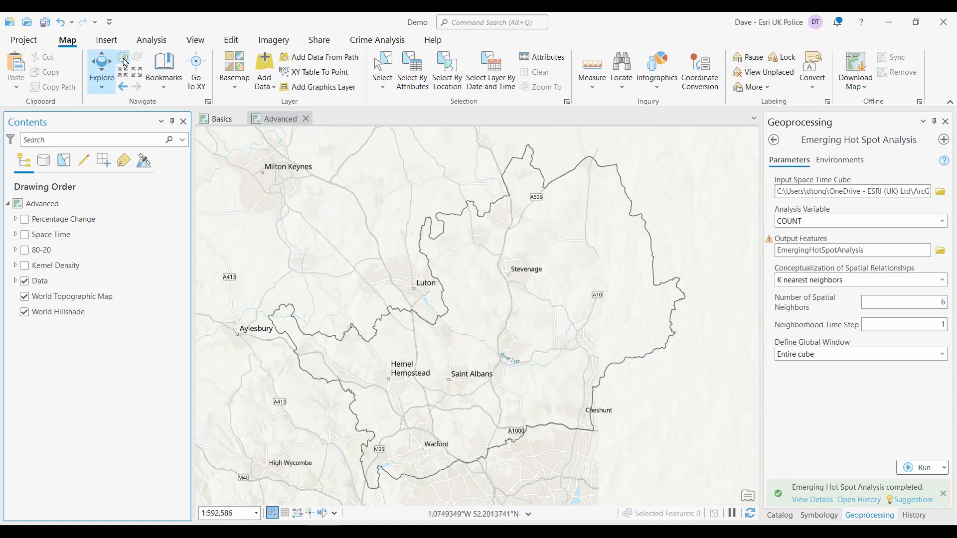
left_click(14, 219)
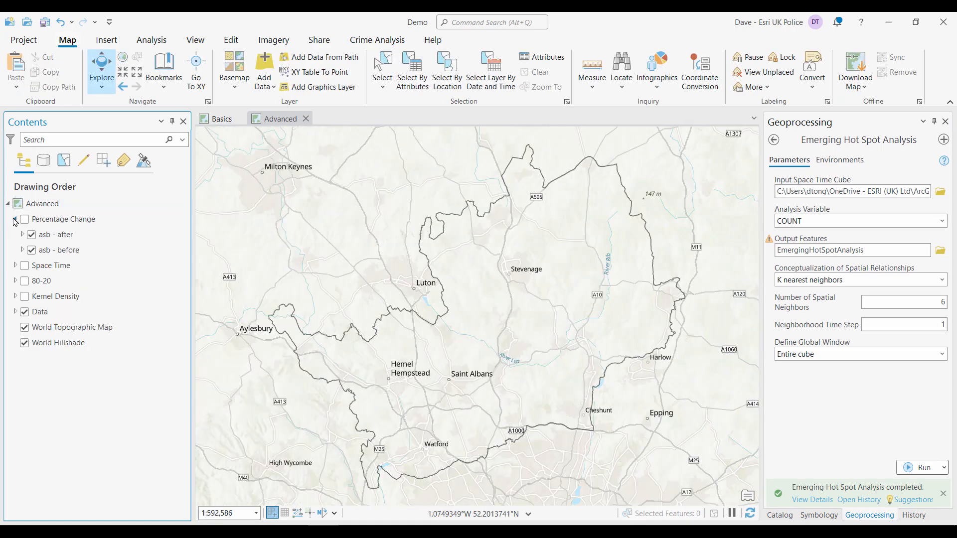
left_click(24, 219)
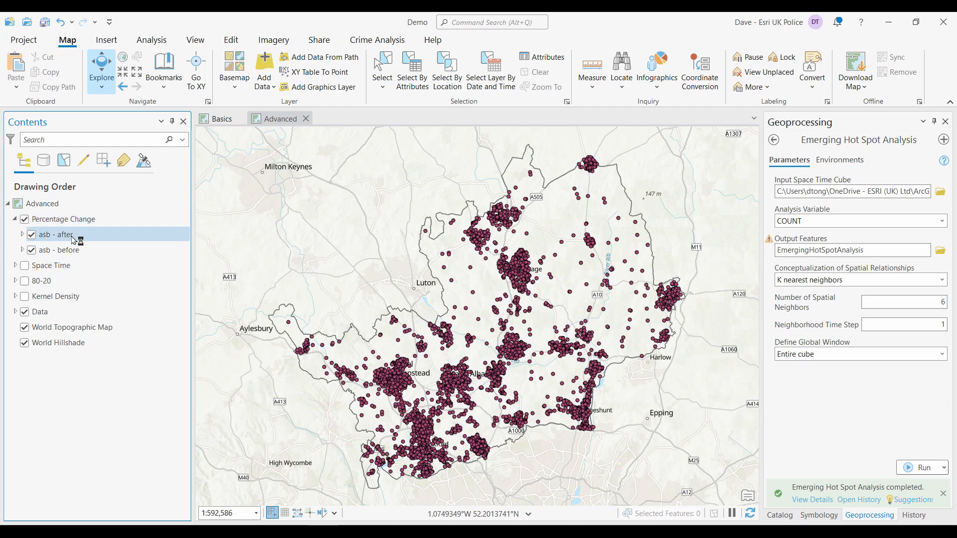
- Review the definition queries of the asb - before and asb - after layers
left_click(72, 252)
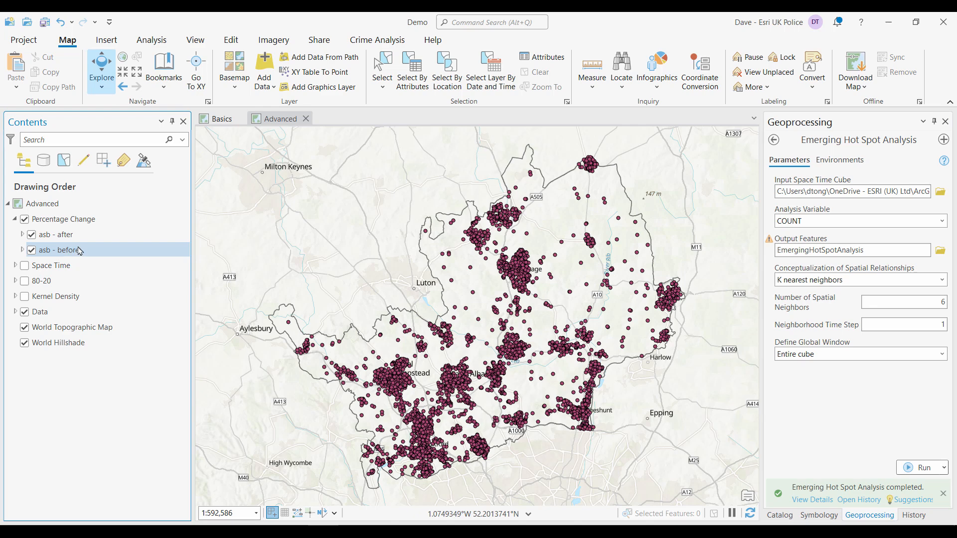
double_click(80, 251)
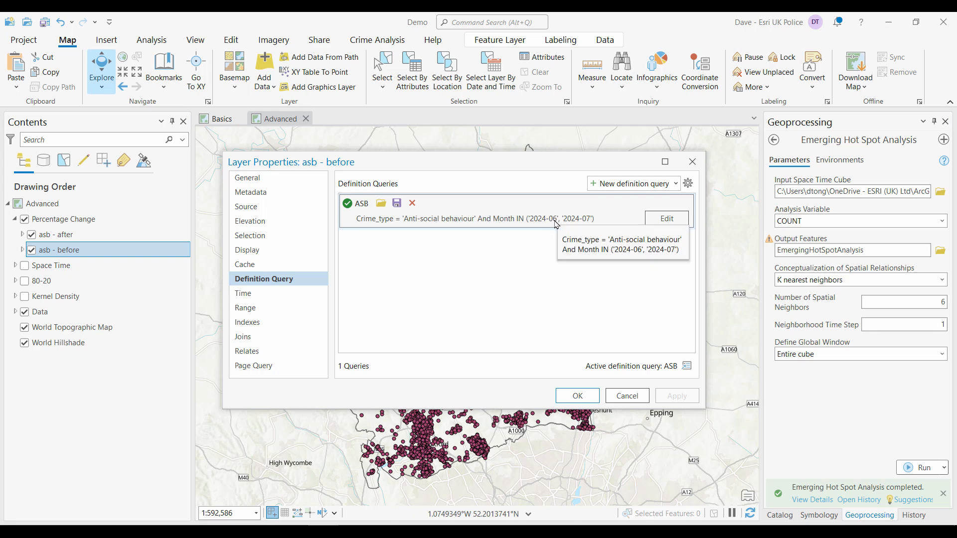
left_click(627, 395)
left_click(70, 238, "ctrl")
double_click(71, 239)
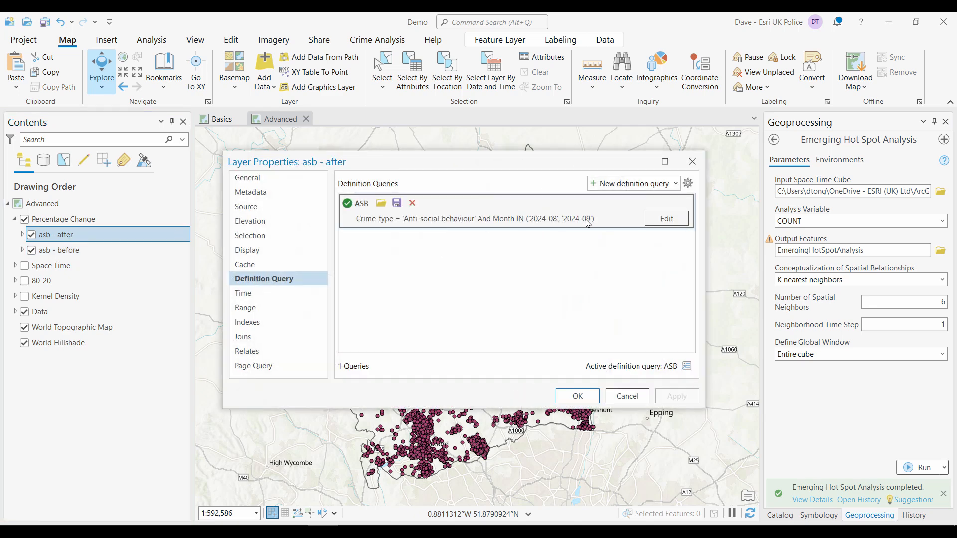
left_click(576, 395)
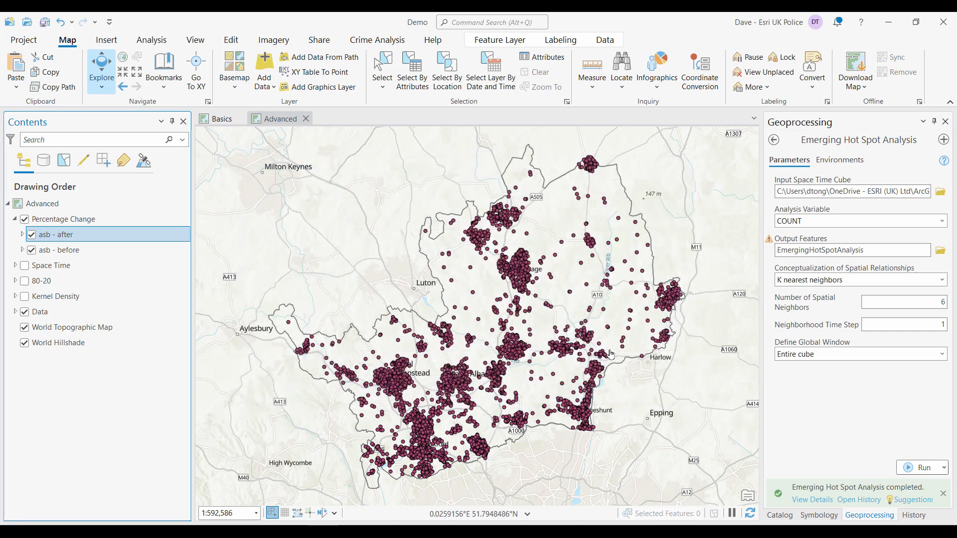
- Open the Summarize Percent Change tool and set its input features to herts_grid
left_click(388, 44)
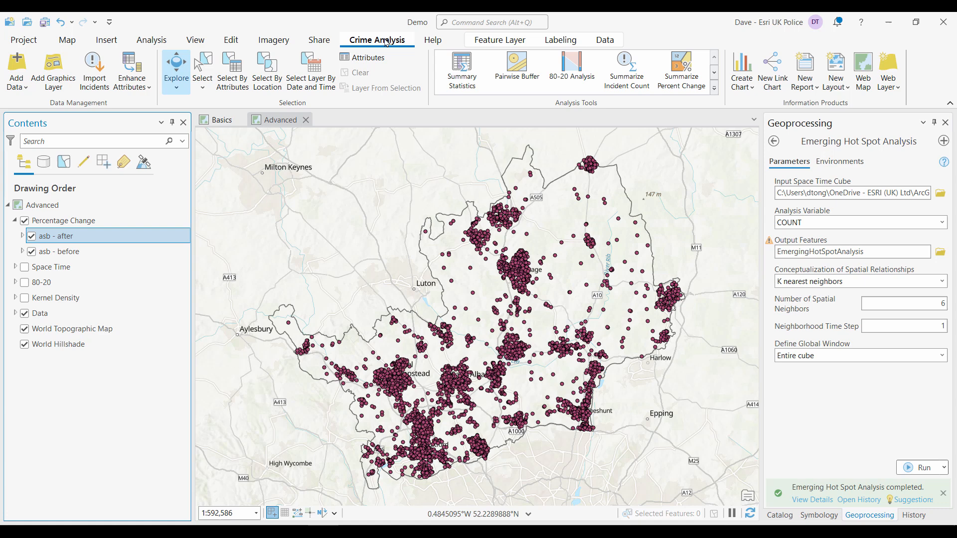
left_click(684, 64)
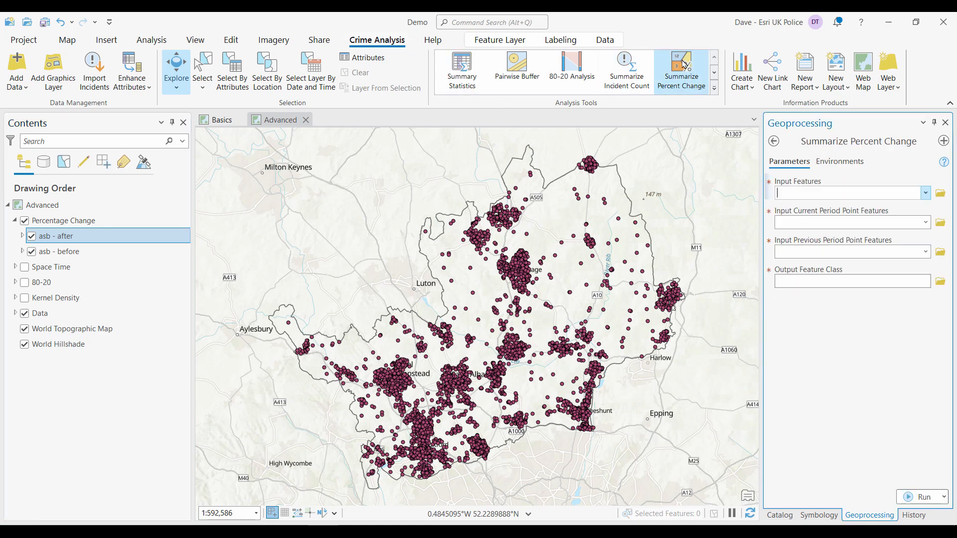
left_click(926, 193)
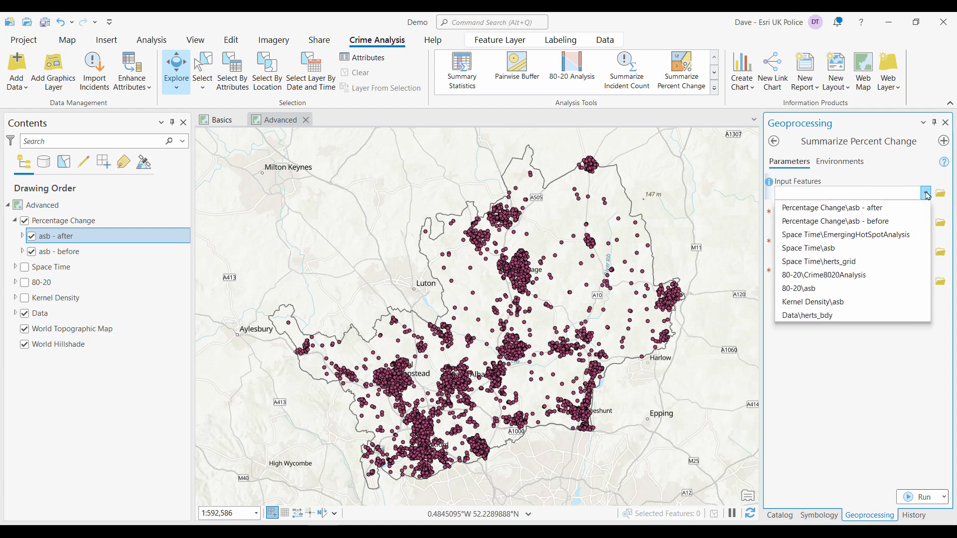
left_click(850, 261)
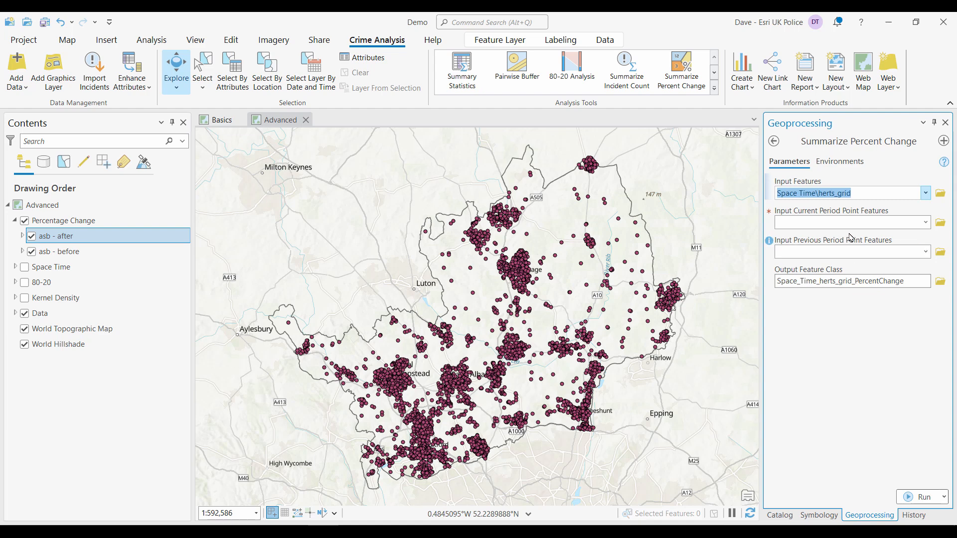
- Set the current period points to asb - after and the previous period points to asb - before
left_click(926, 223)
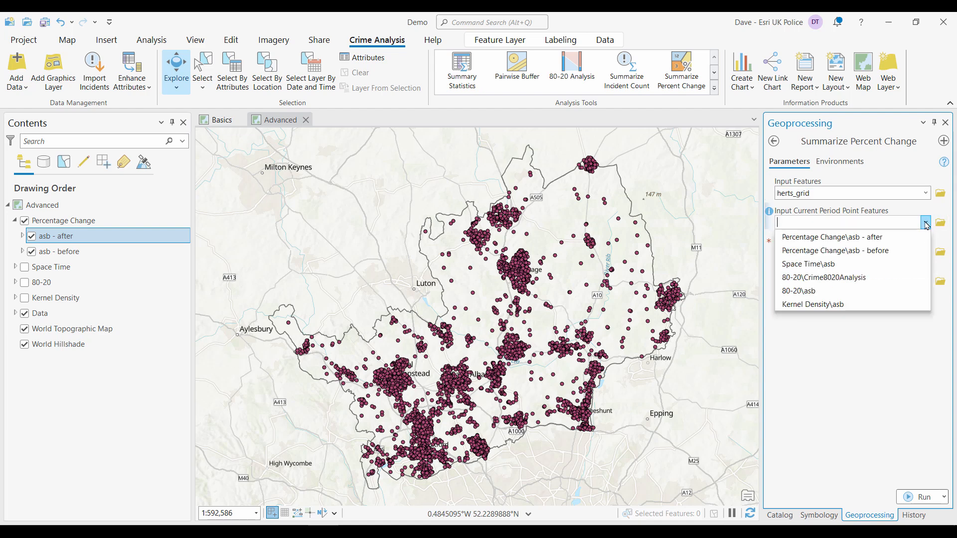
left_click(881, 240)
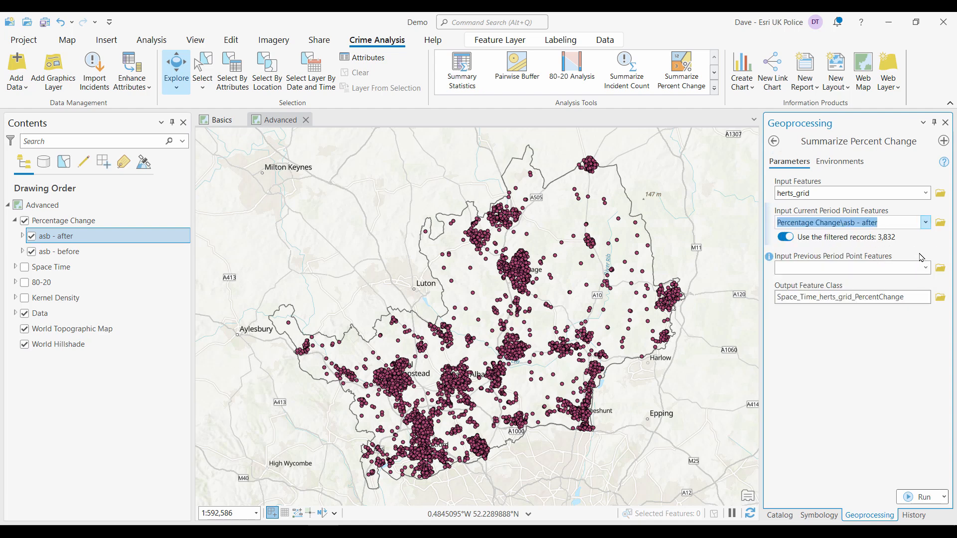
left_click(926, 268)
left_click(887, 298)
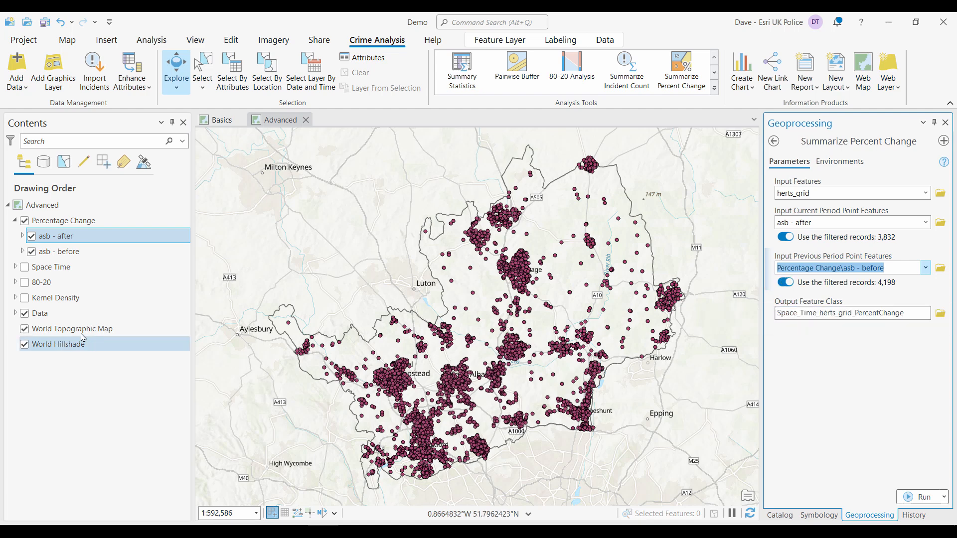
- Open the asb - before layer's properties to recheck its definition query
double_click(74, 253)
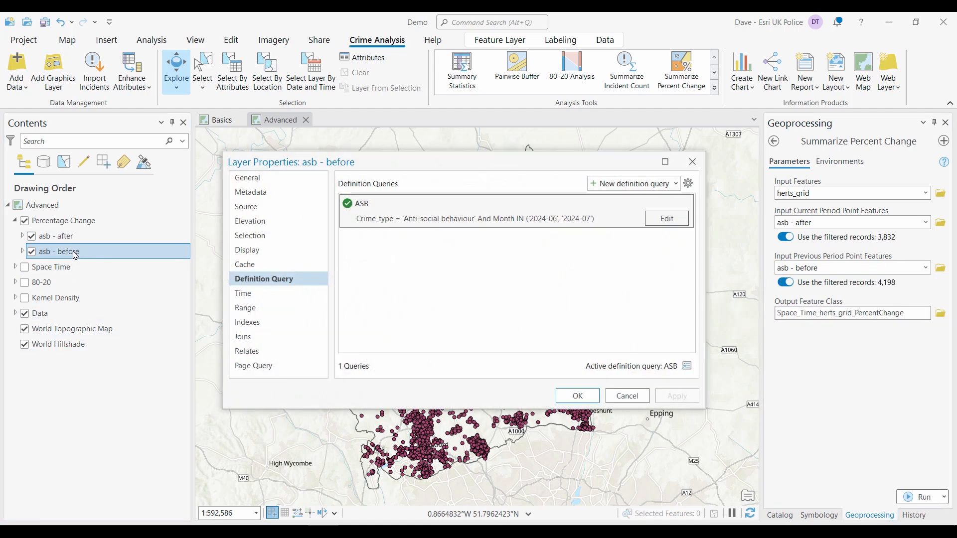
left_click(578, 395)
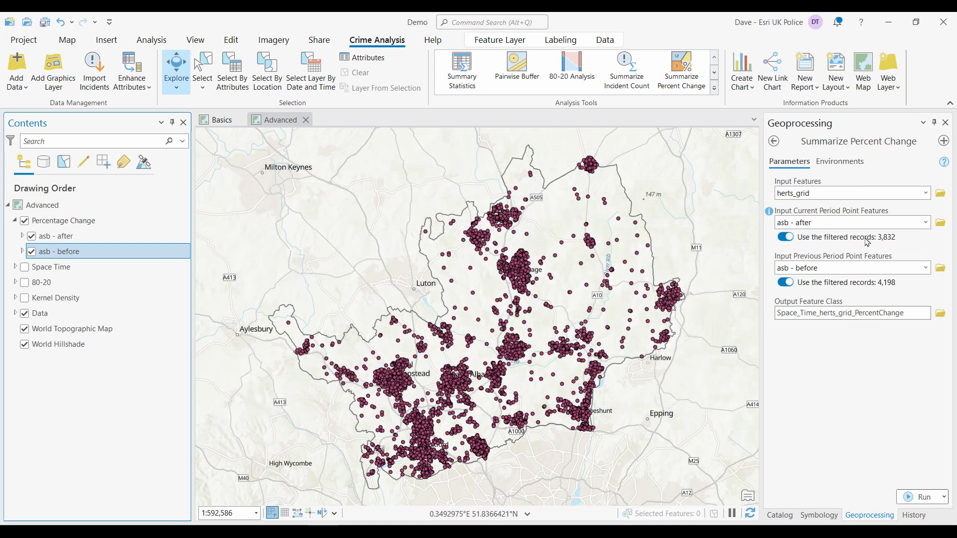
- Name the output feature class PercentChange and run Summarize Percent Change
mouse_move(867, 241)
left_click(854, 313)
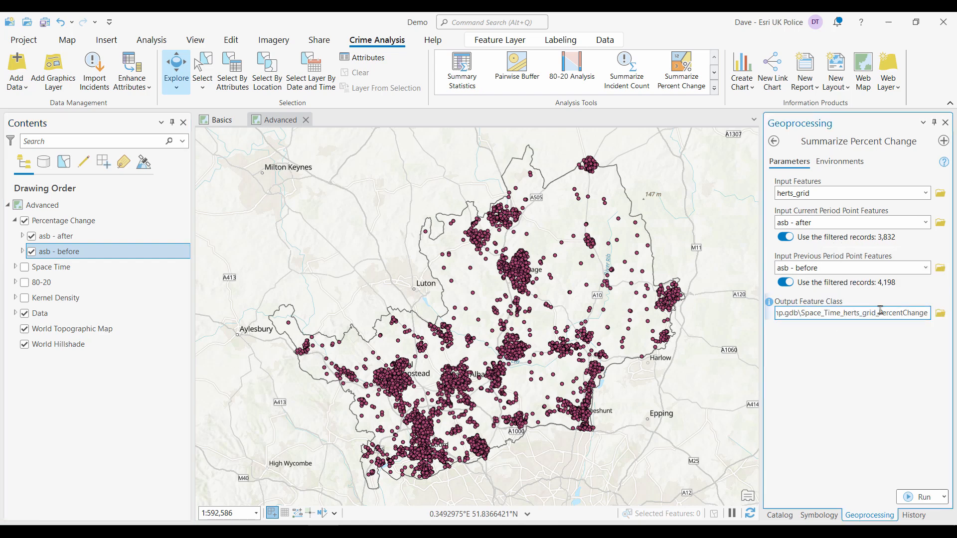
left_click_drag(854, 312, 798, 315)
key("BackSpace")
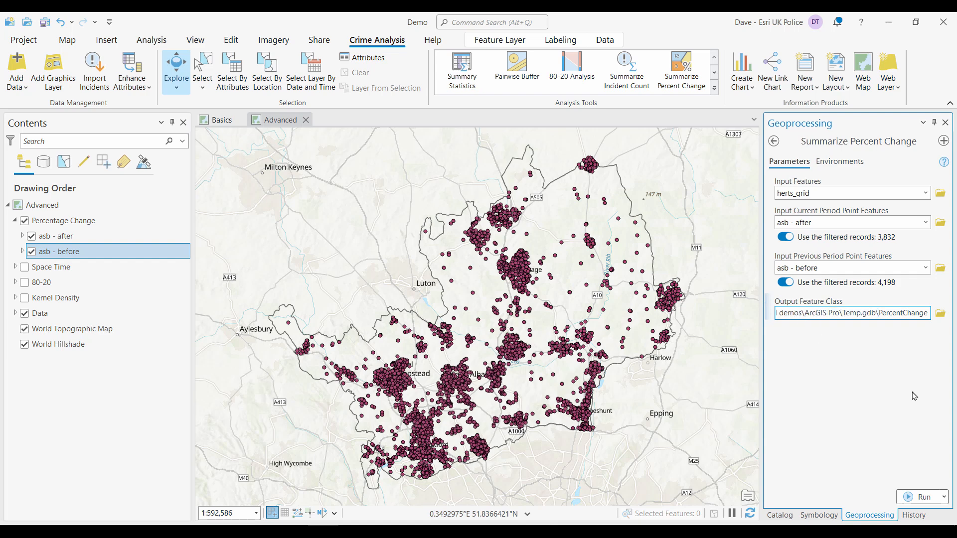
left_click(912, 502)
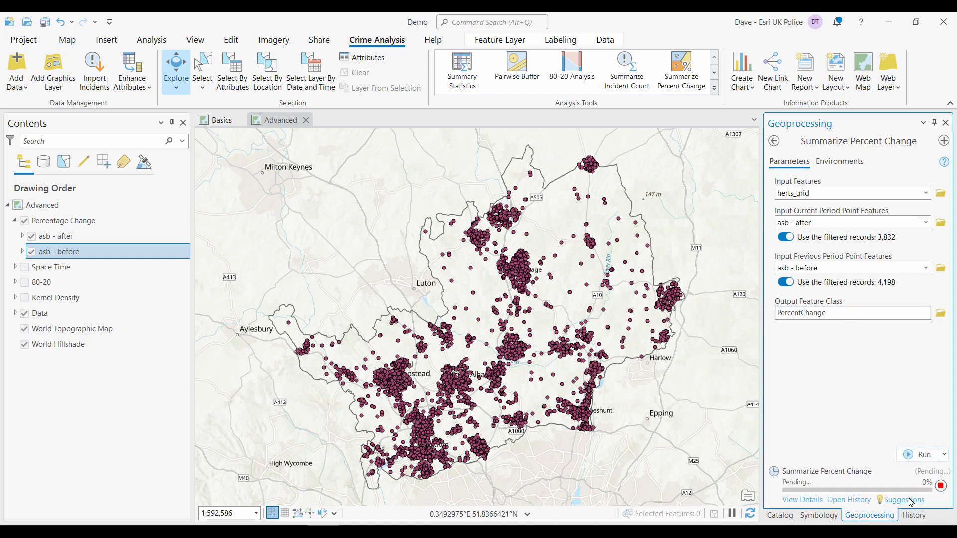
- Hide the Percentage Change group and turn on the PercentChange result layer
left_click(24, 221)
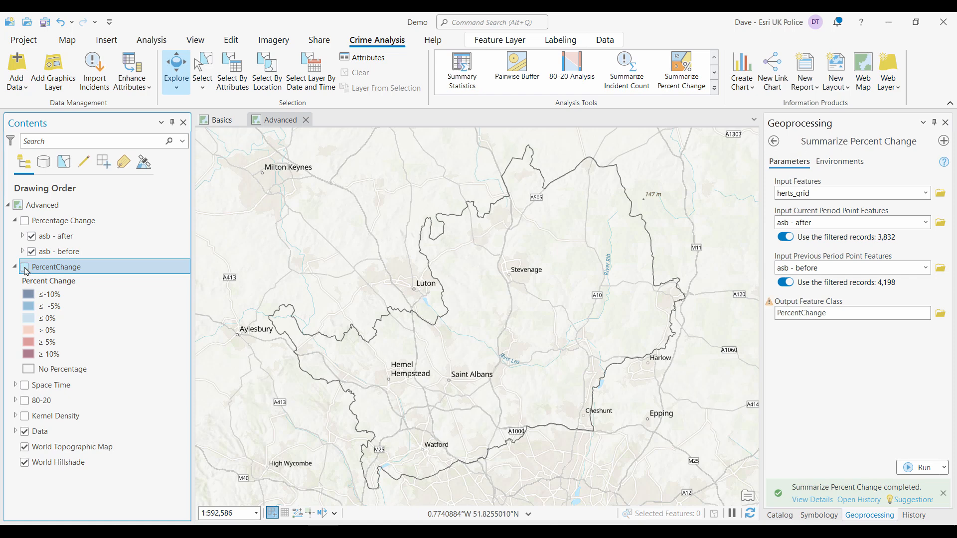
left_click(25, 267)
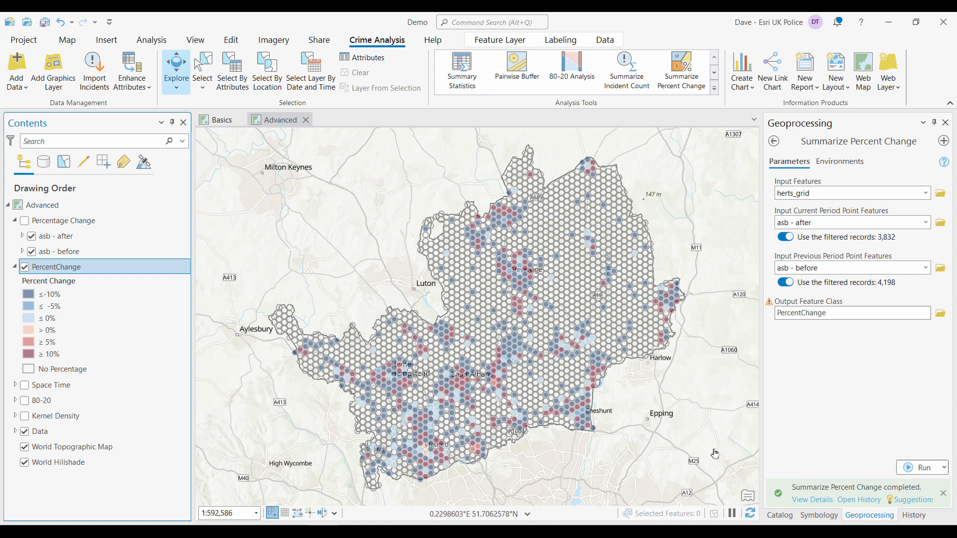
- Format all PercentChange symbols with a 0.5 pt outline width
left_click(820, 516)
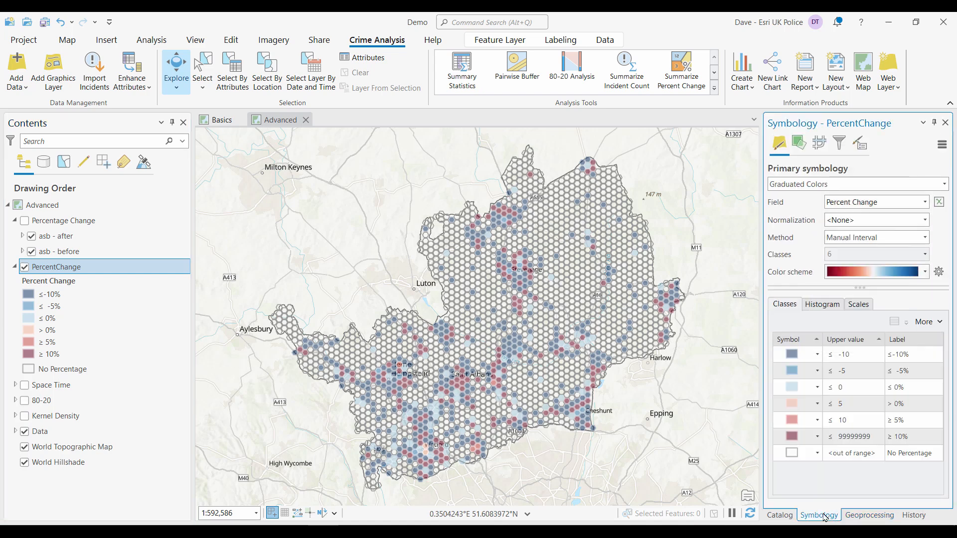
left_click(937, 323)
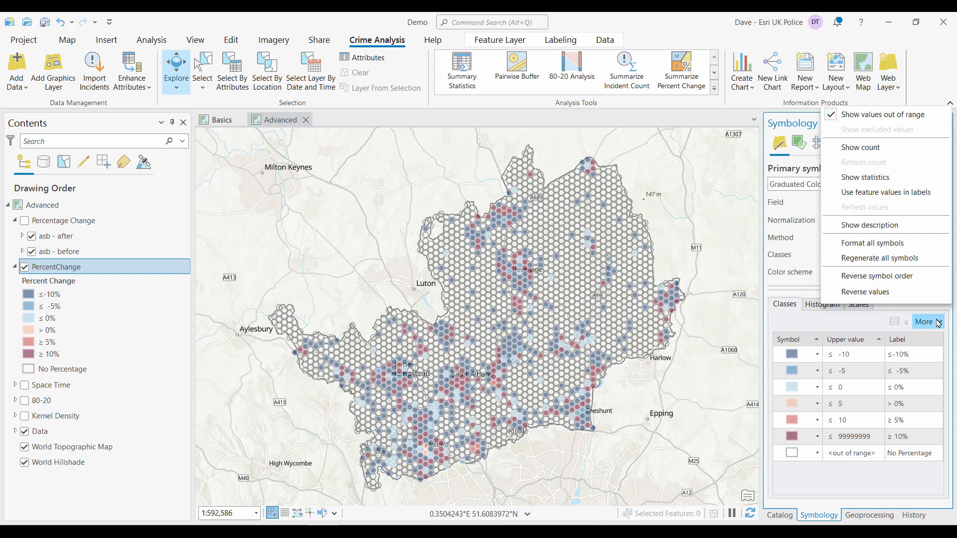
left_click(877, 243)
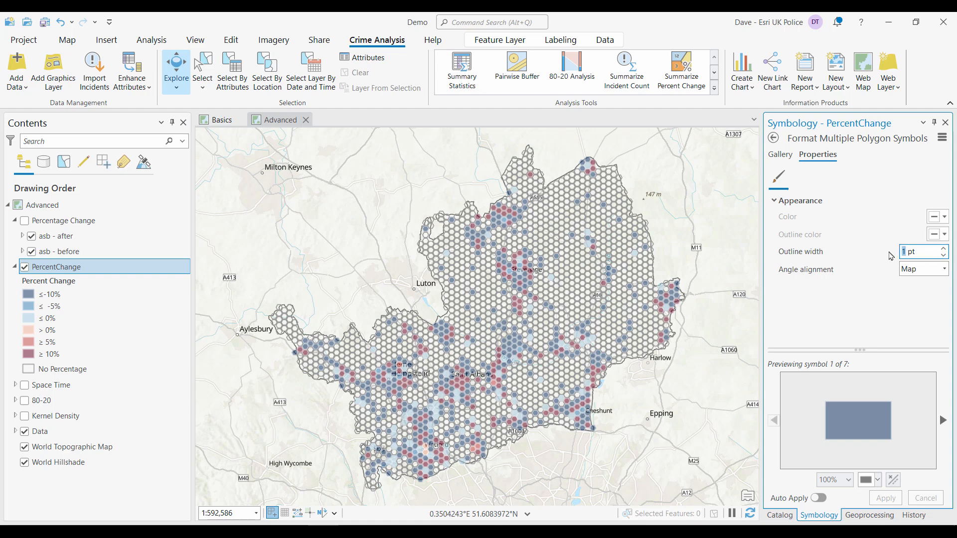
type(".5")
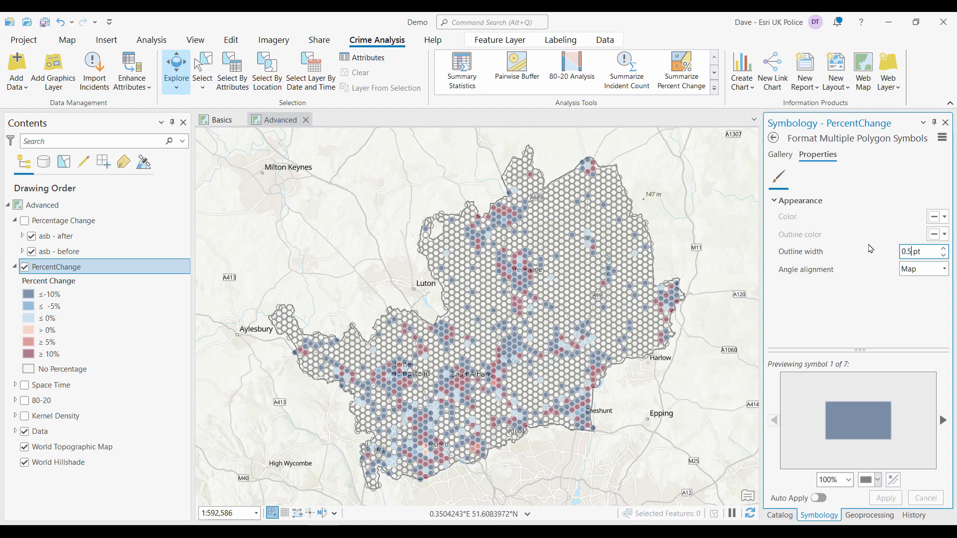
key("Tab")
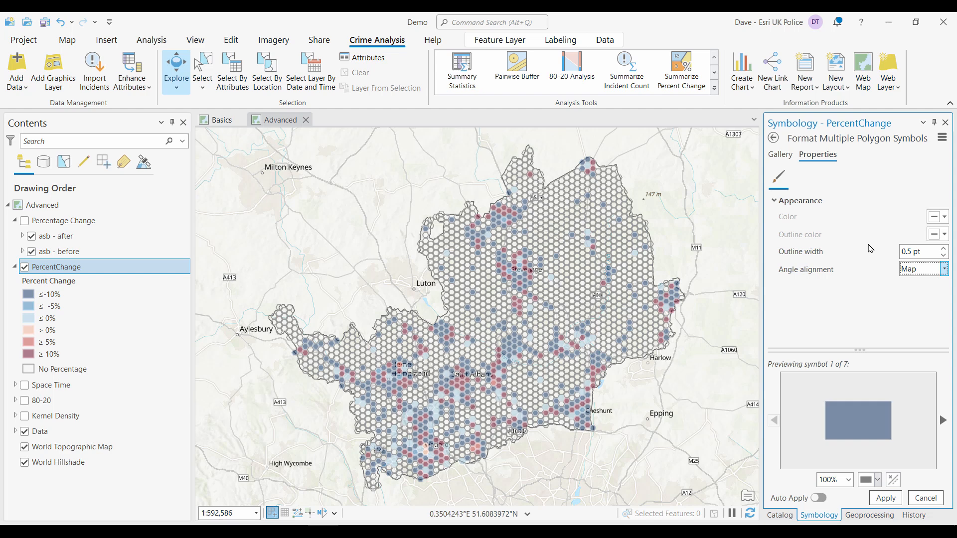
left_click(886, 499)
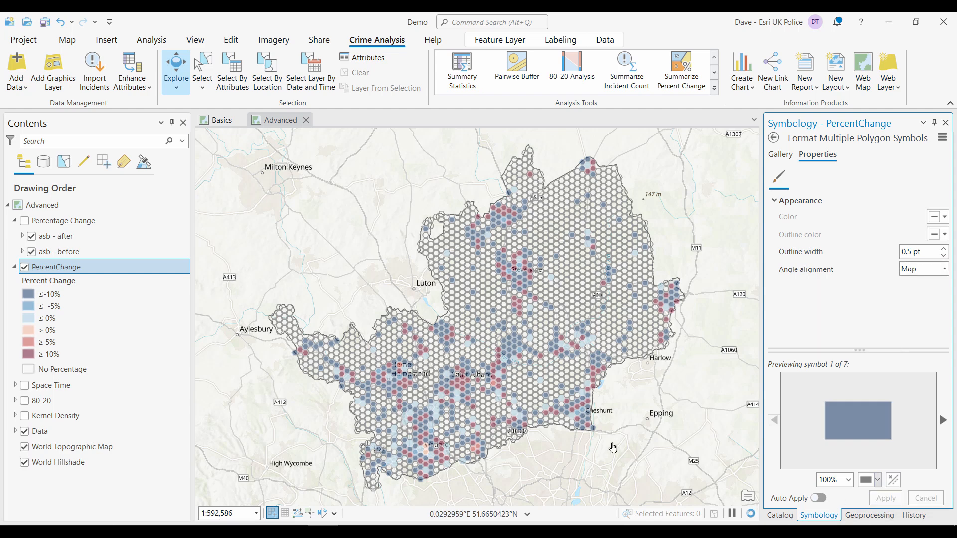